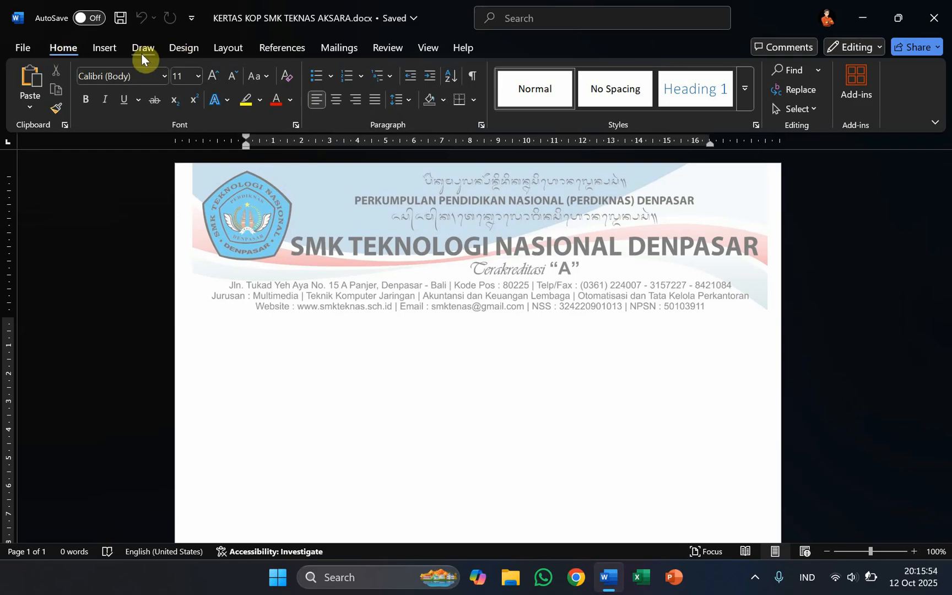
# Open the page header for editing and nudge the letterhead image slightly to the left.
pyautogui.click(106, 51)
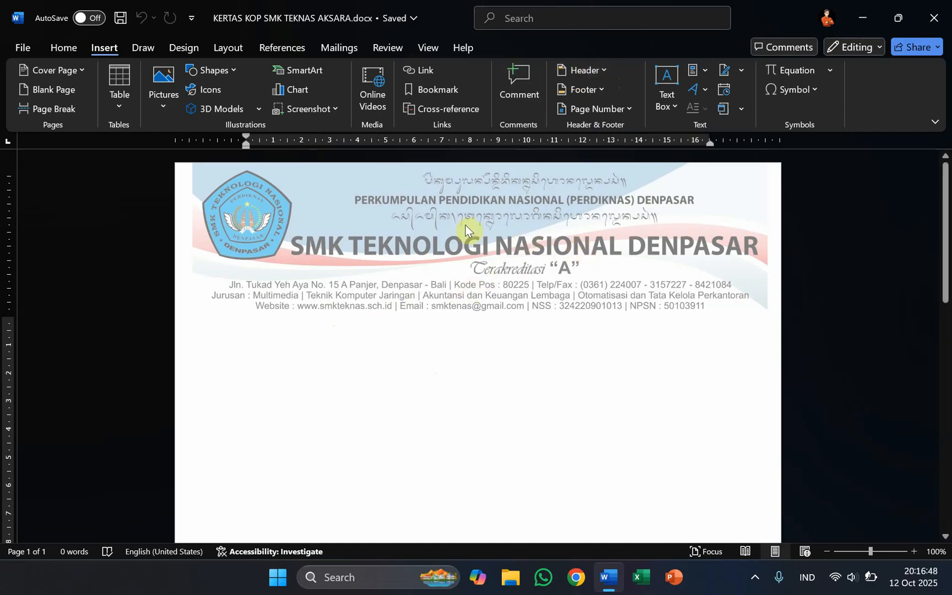
pyautogui.doubleClick(420, 197)
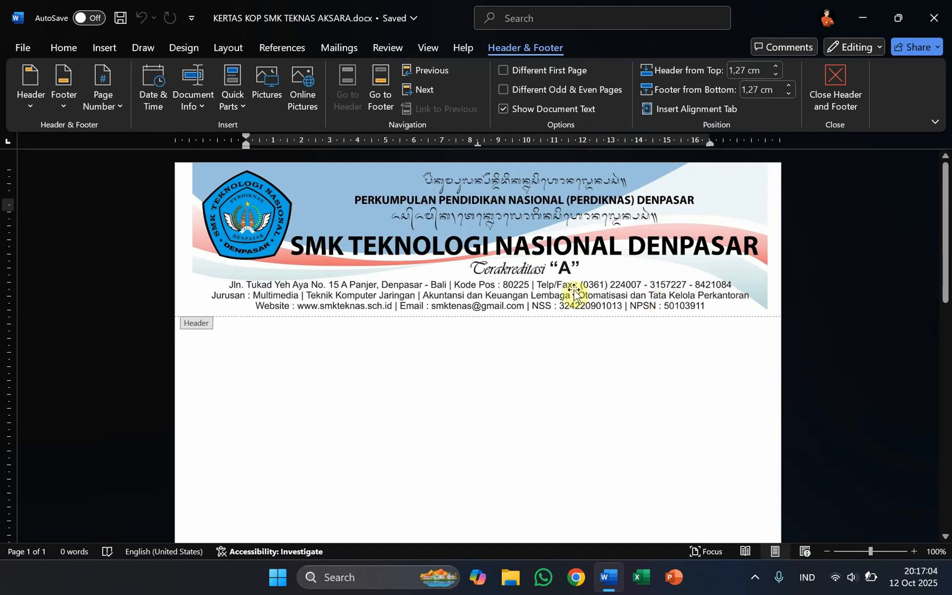
pyautogui.scroll(-3, 562, 280)
pyautogui.scroll(-8, 562, 280)
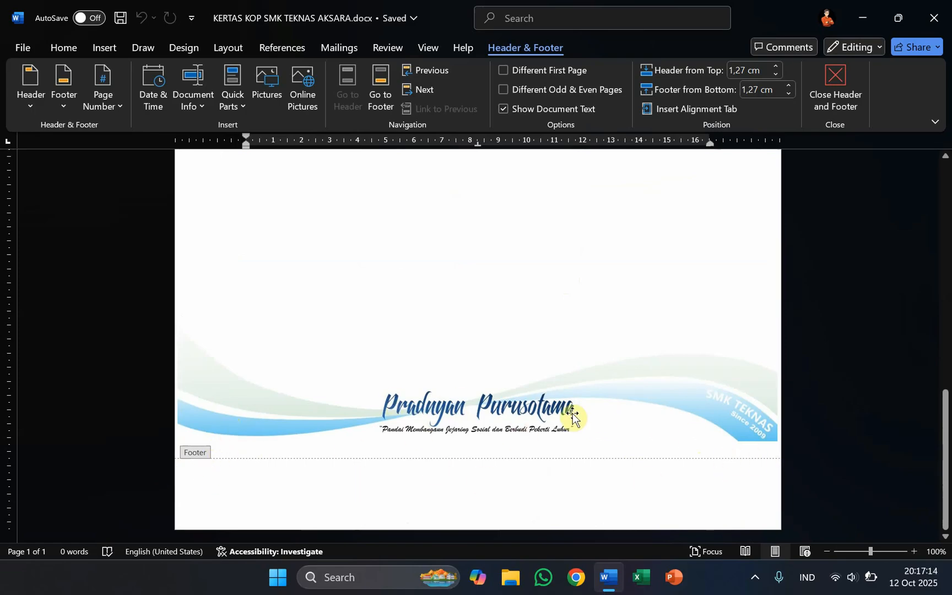
pyautogui.scroll(10, 574, 418)
pyautogui.scroll(3, 572, 415)
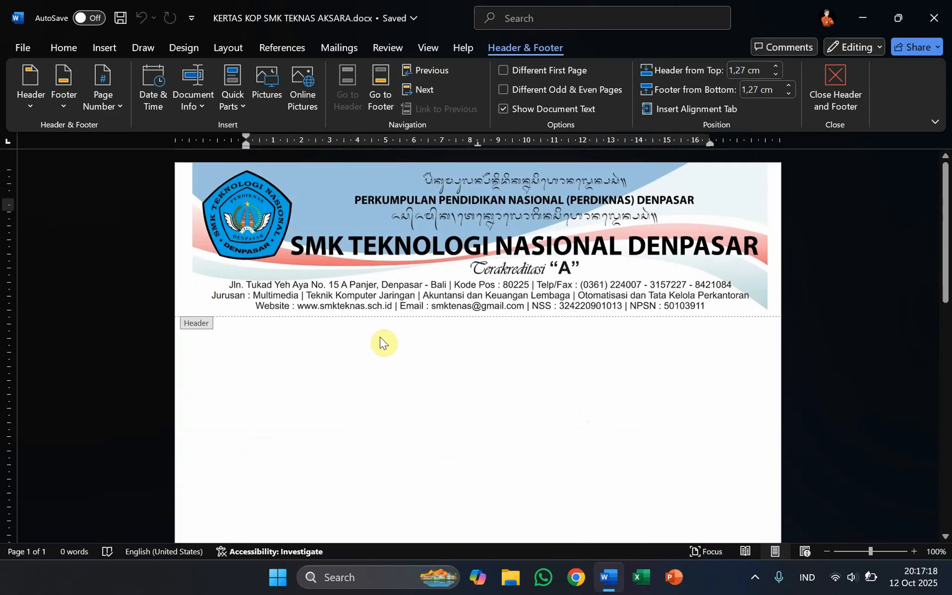
pyautogui.scroll(-10, 385, 342)
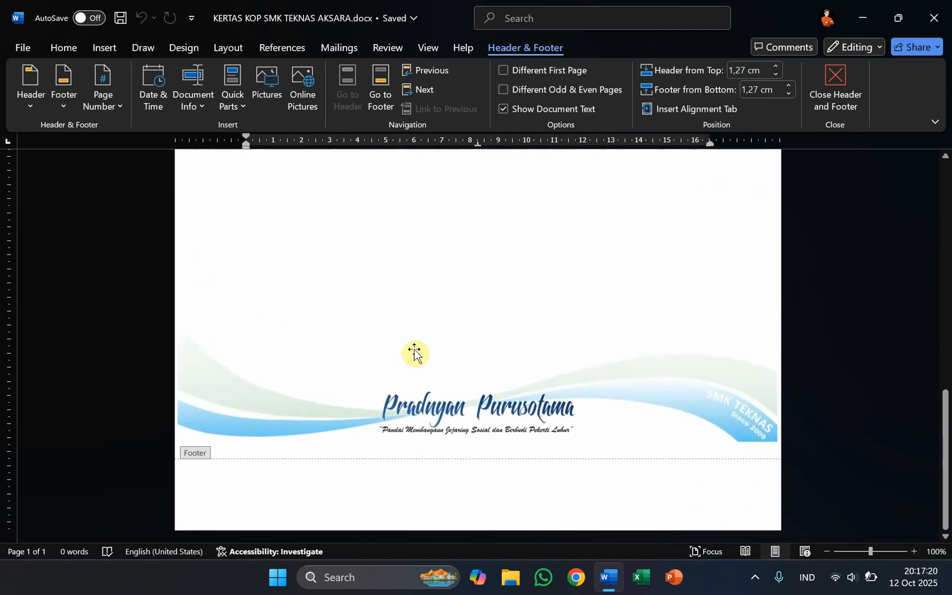
pyautogui.scroll(10, 405, 455)
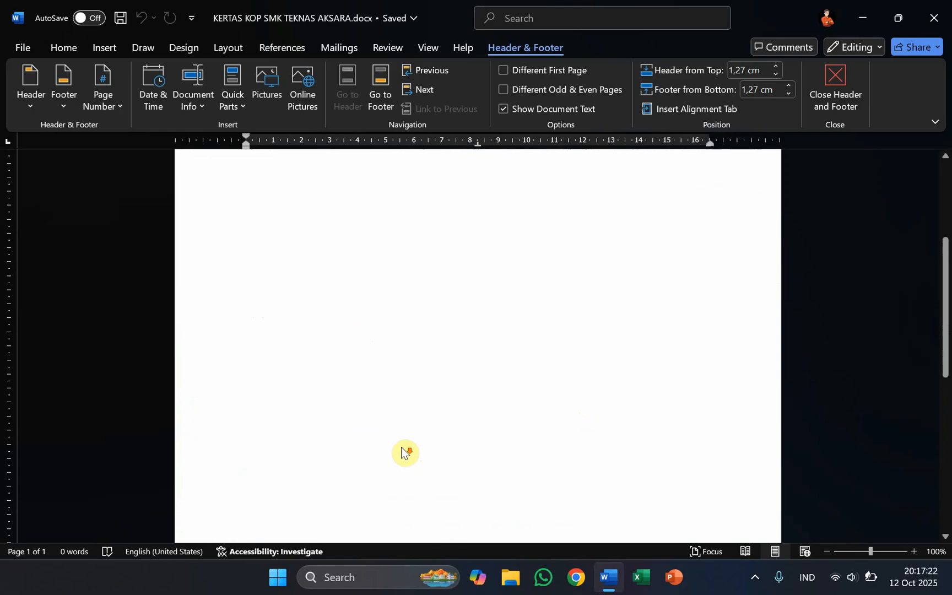
pyautogui.click(481, 259)
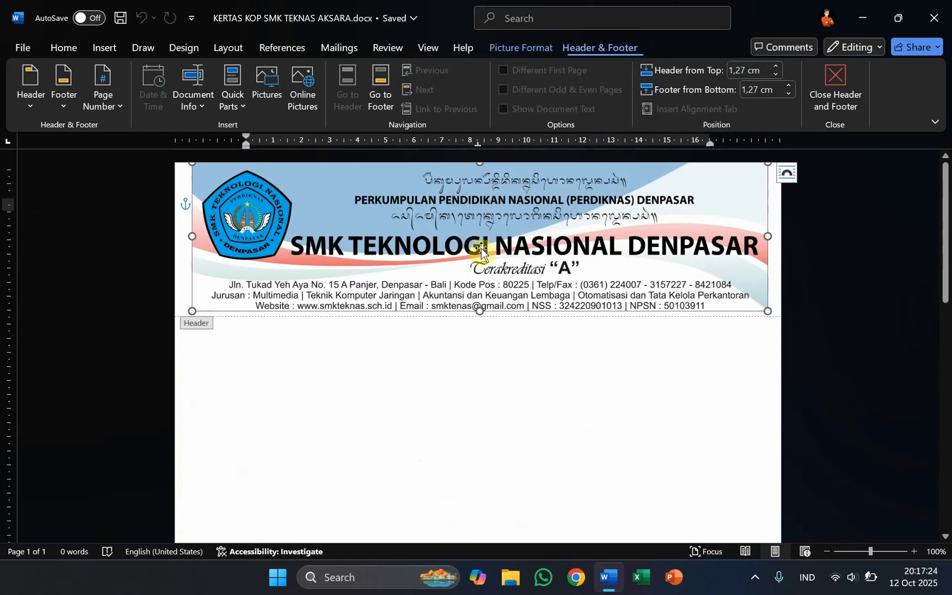
pyautogui.moveTo(481, 259); pyautogui.dragTo(511, 249)
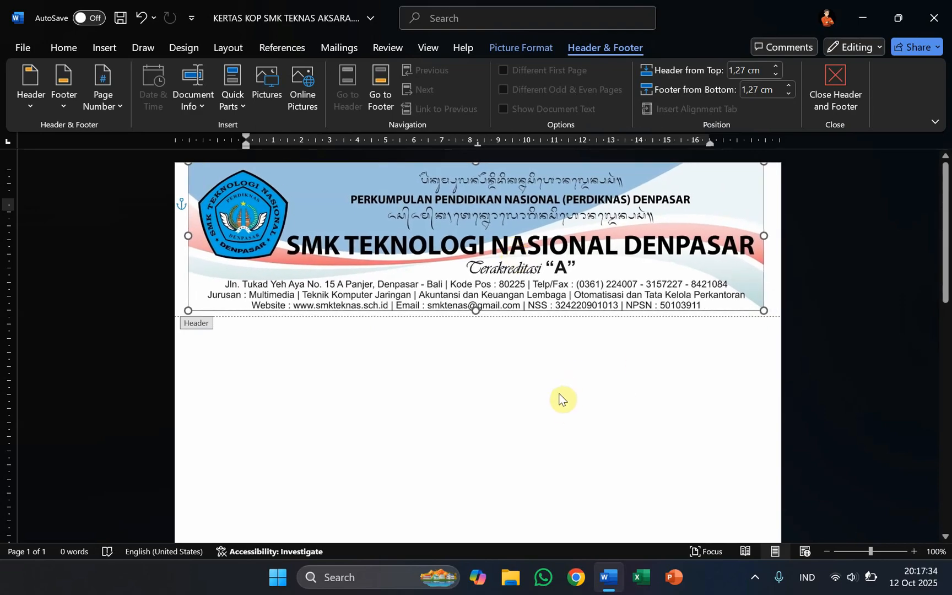
# Select the footer image and examine how the header and footer images sit on the page.
pyautogui.scroll(-5, 508, 384)
pyautogui.scroll(-2, 508, 384)
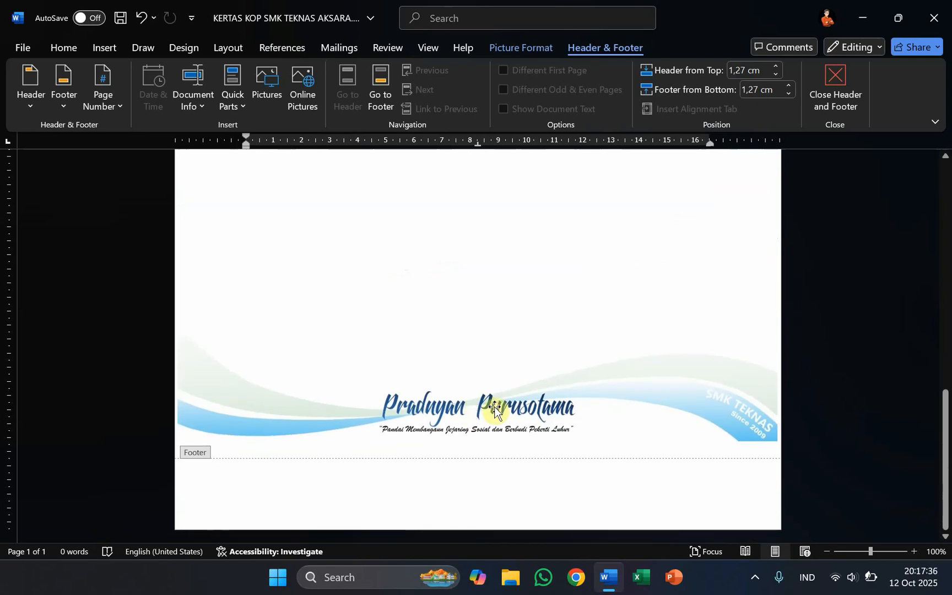
pyautogui.click(539, 412)
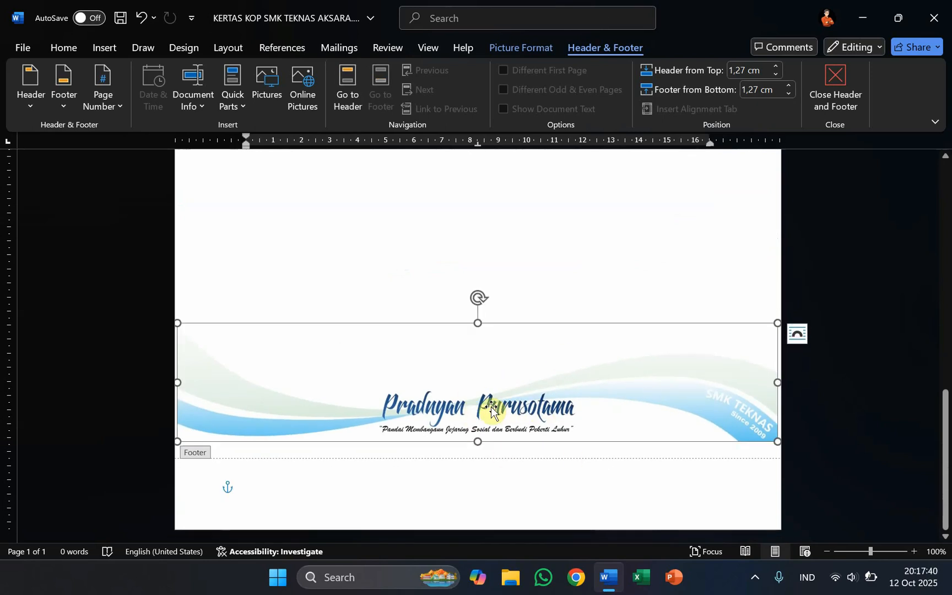
pyautogui.scroll(5, 491, 404)
pyautogui.scroll(-5, 491, 399)
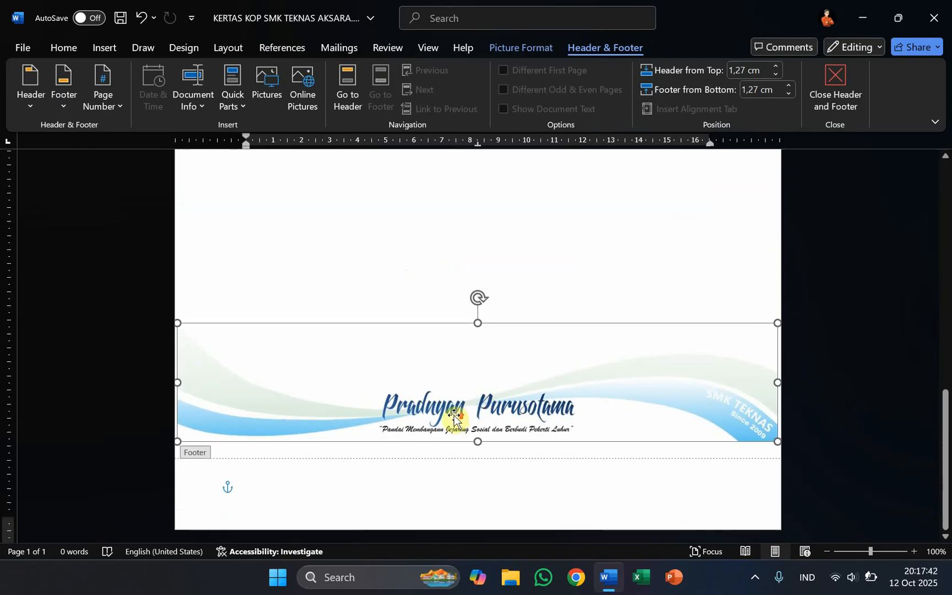
pyautogui.scroll(5, 452, 418)
pyautogui.scroll(-3, 446, 421)
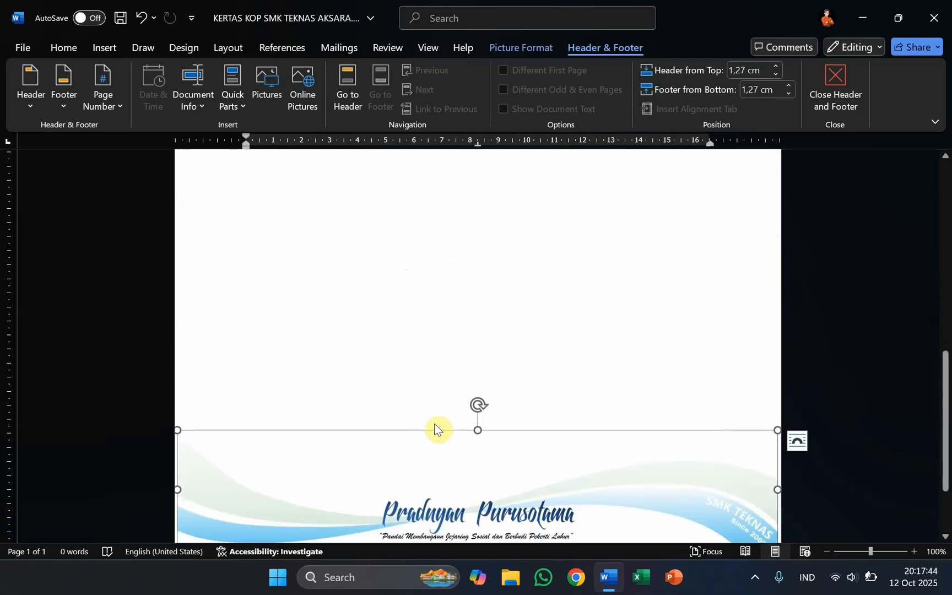
pyautogui.scroll(-2, 400, 425)
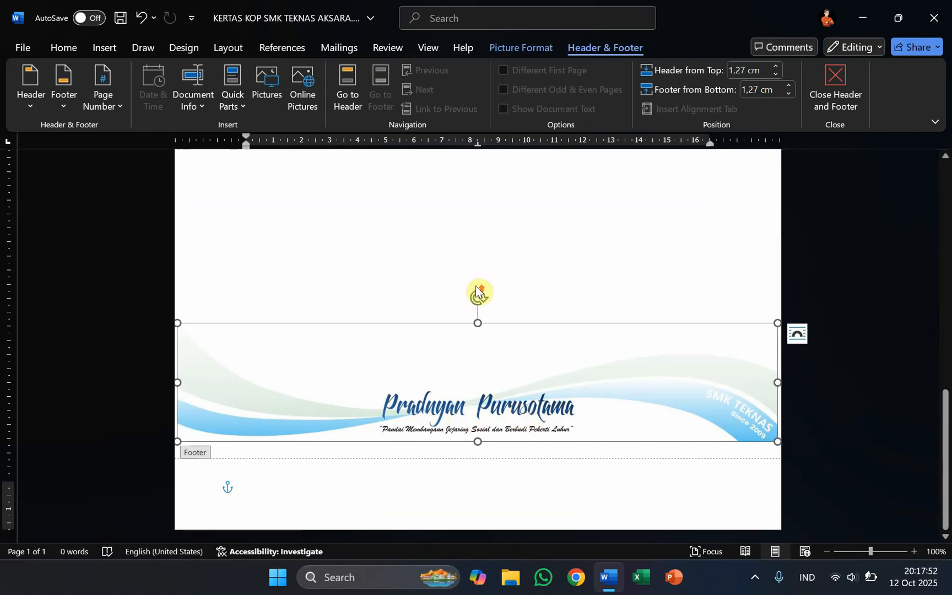
pyautogui.scroll(5, 478, 287)
pyautogui.scroll(5, 478, 284)
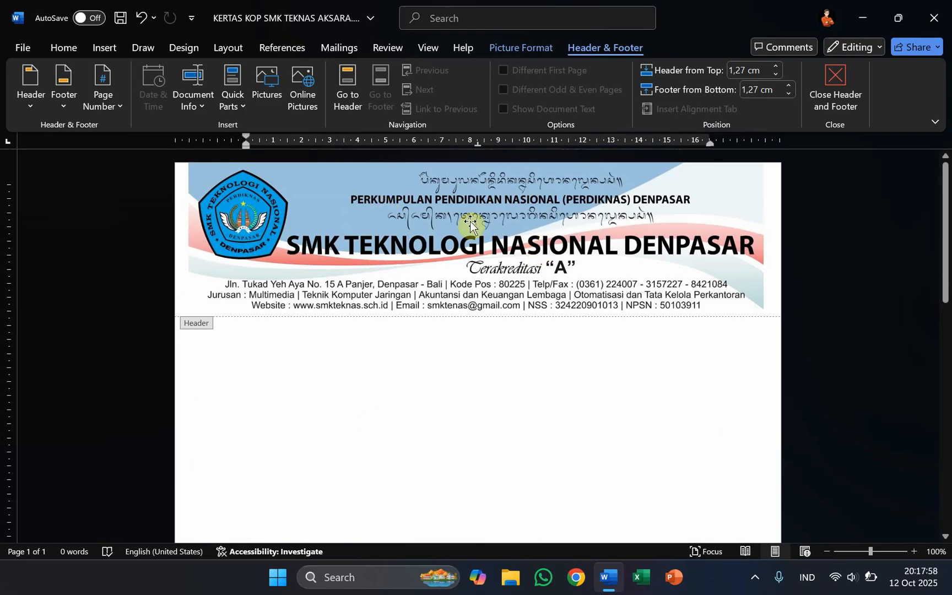
# Select the letterhead image again and close header and footer editing.
pyautogui.click(555, 270)
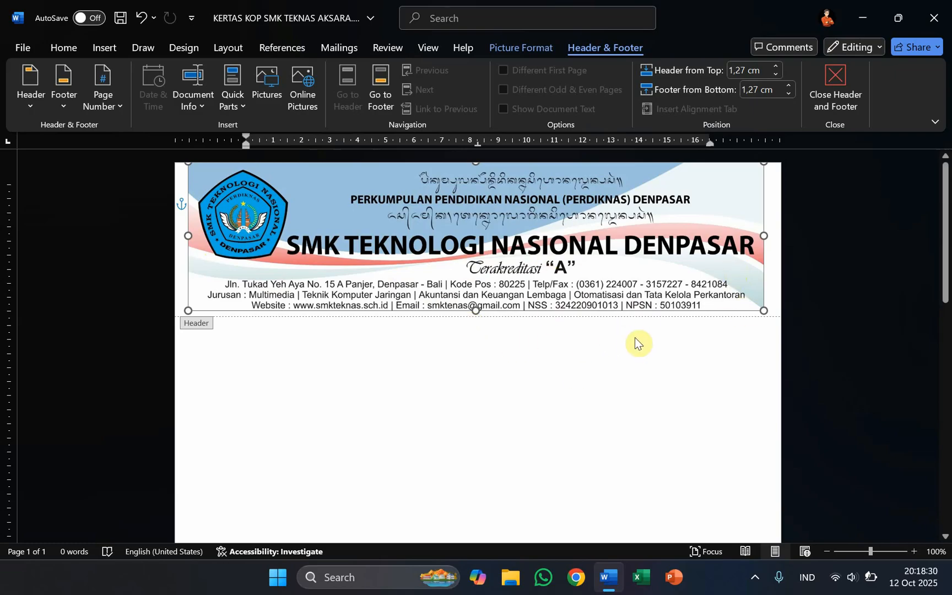
pyautogui.scroll(-3, 656, 342)
pyautogui.scroll(5, 666, 341)
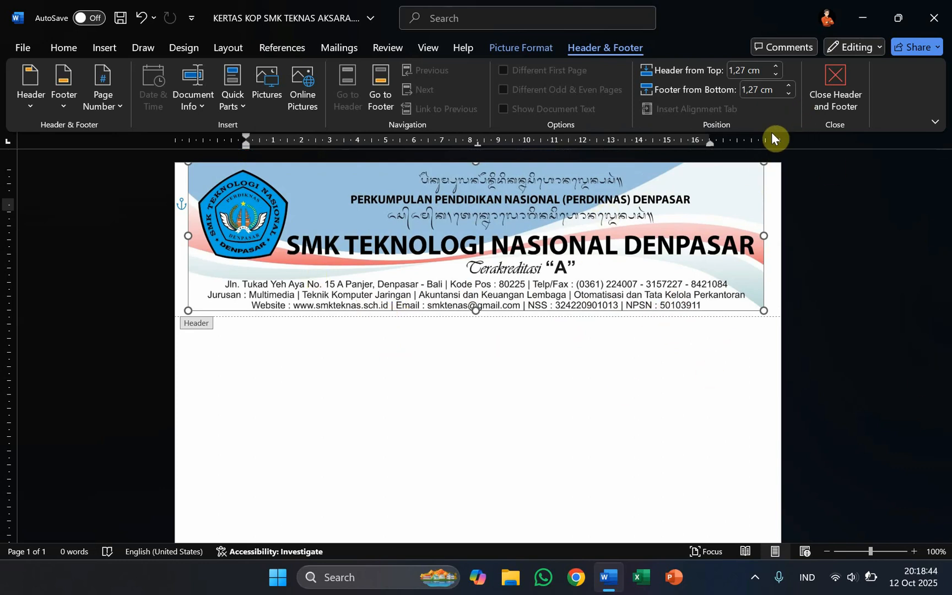
pyautogui.click(845, 102)
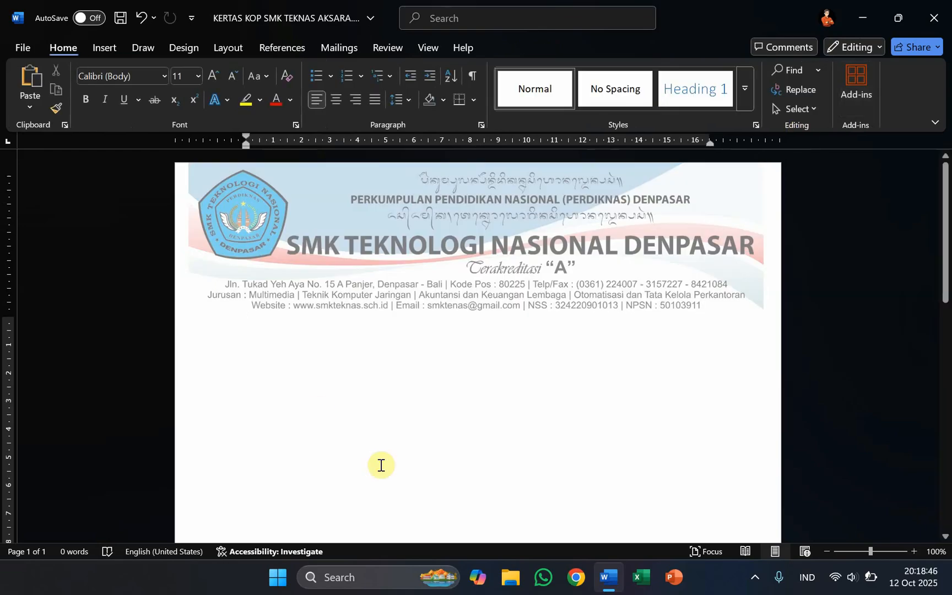
# Enter the text "Ini halaman 1" in the body of the first page.
pyautogui.scroll(-2, 438, 365)
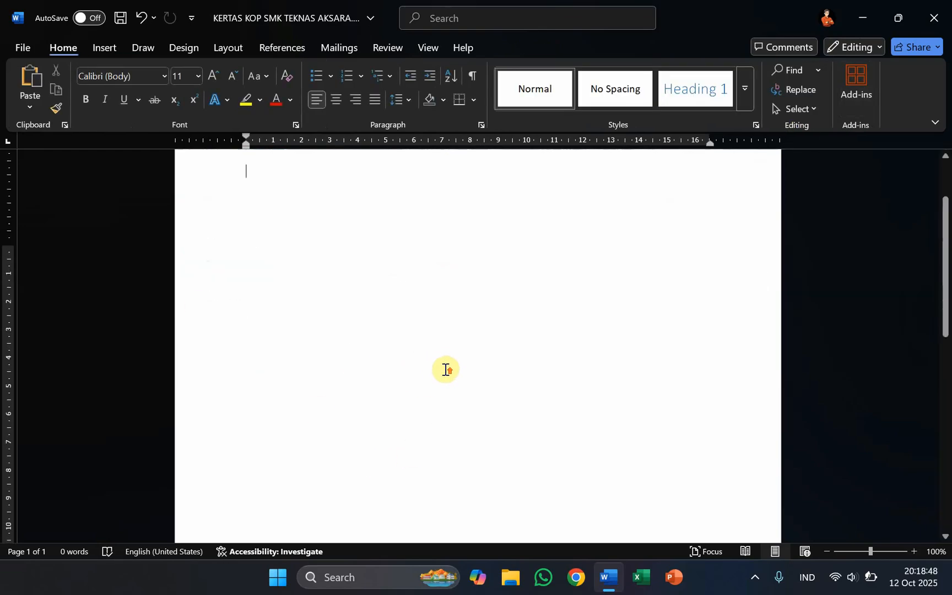
pyautogui.scroll(3, 445, 370)
pyautogui.write('Ini ha')
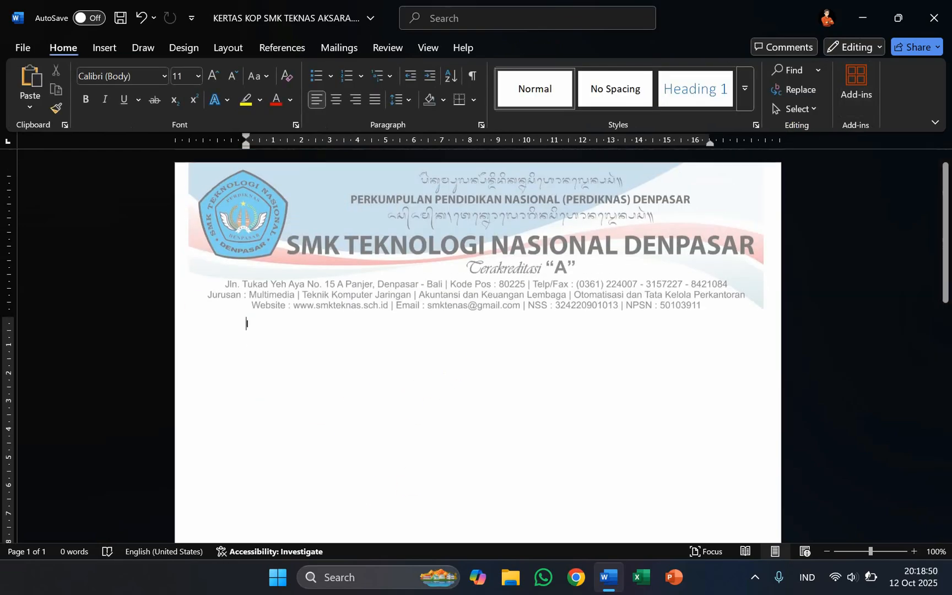
pyautogui.write('laman 1')
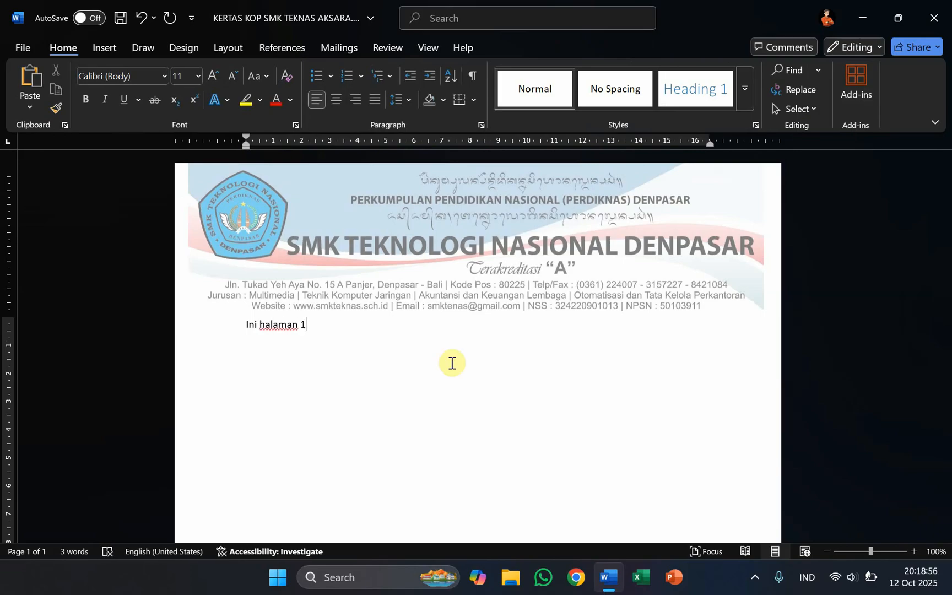
# Add a page break after the first line and enter "Ini Halaman 2" on the new page.
pyautogui.hotkey('ctrl', 'Return')
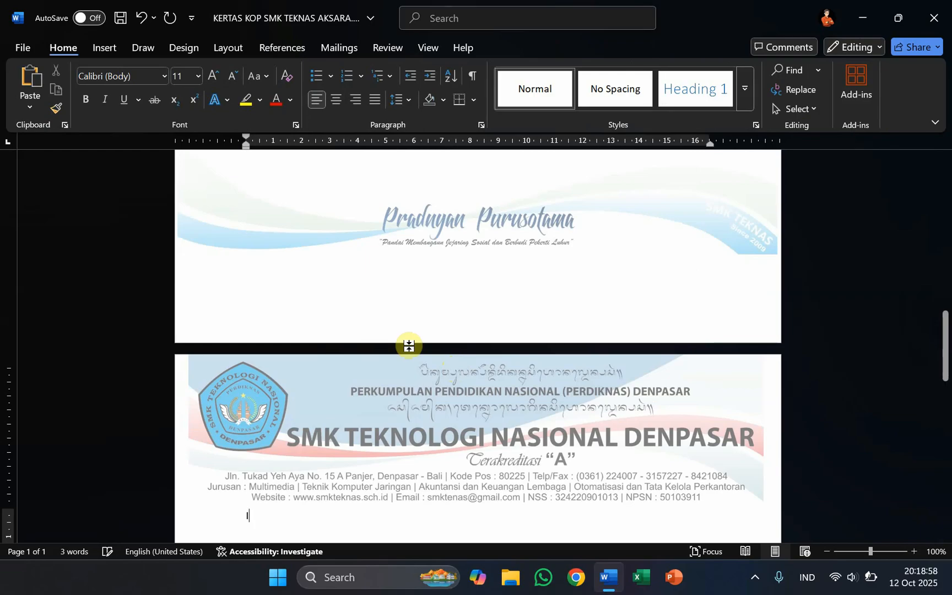
pyautogui.write('Ini Halaman')
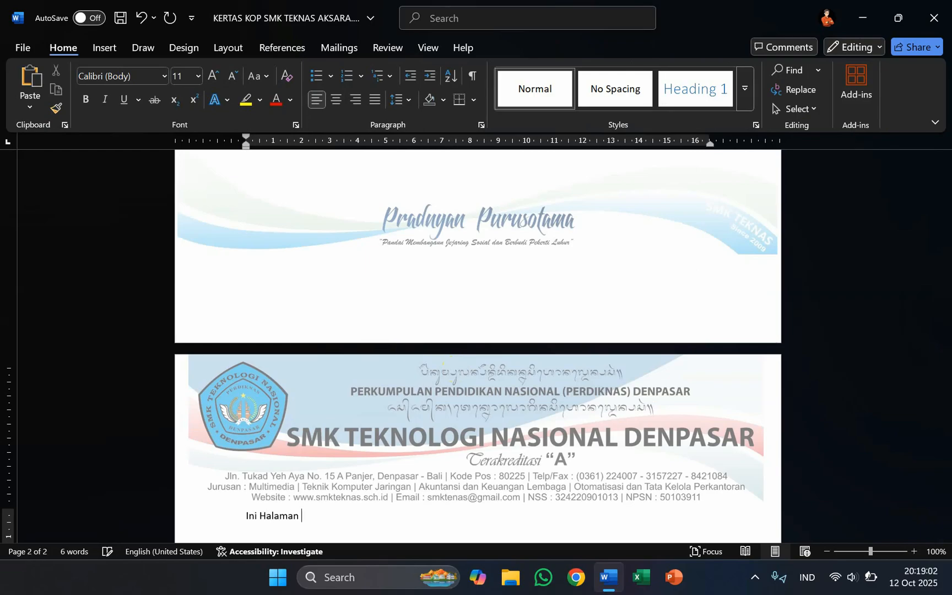
pyautogui.write('2')
# Examine the header and footer images on both pages of the document.
pyautogui.scroll(12, 565, 399)
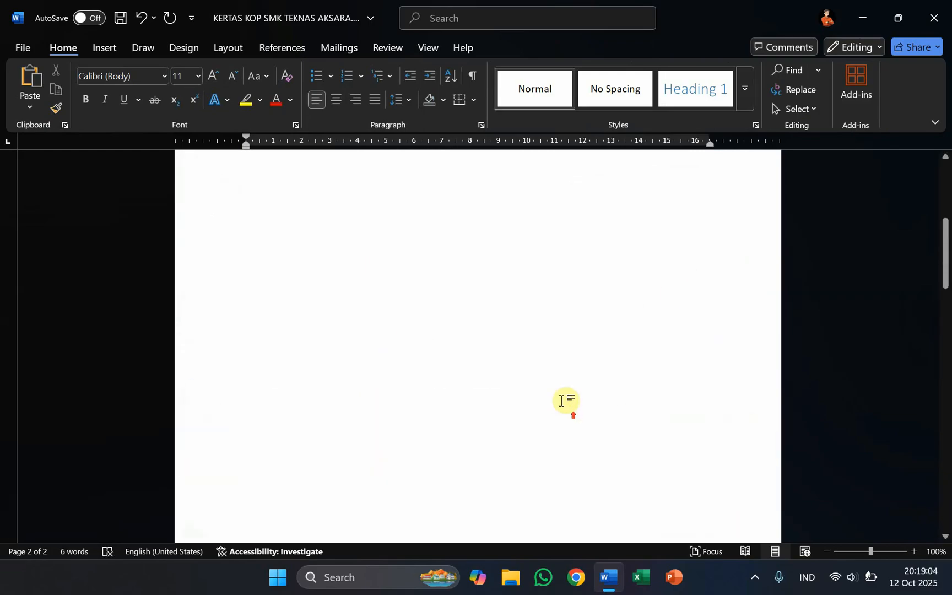
pyautogui.scroll(-12, 521, 310)
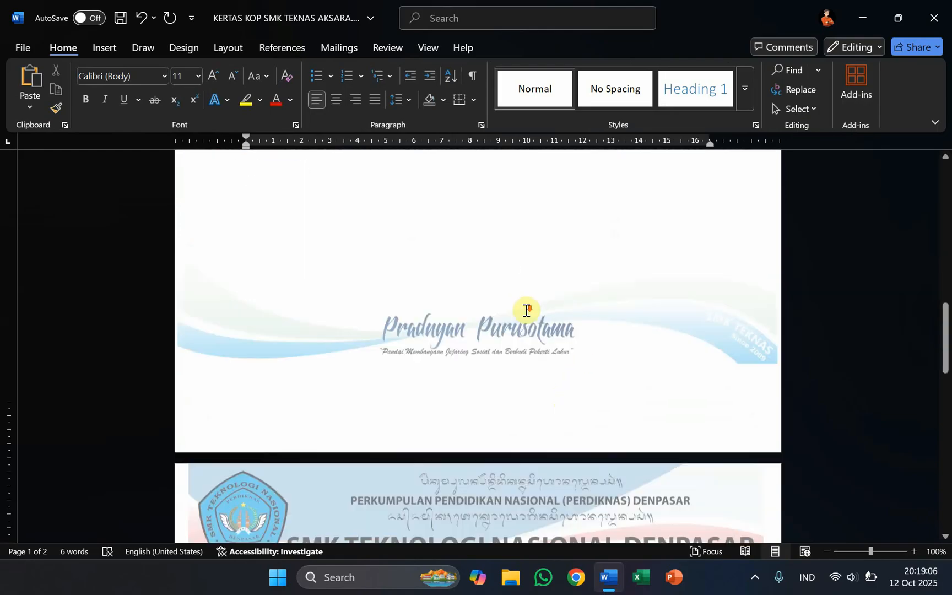
pyautogui.scroll(1, 485, 206)
pyautogui.scroll(-10, 480, 215)
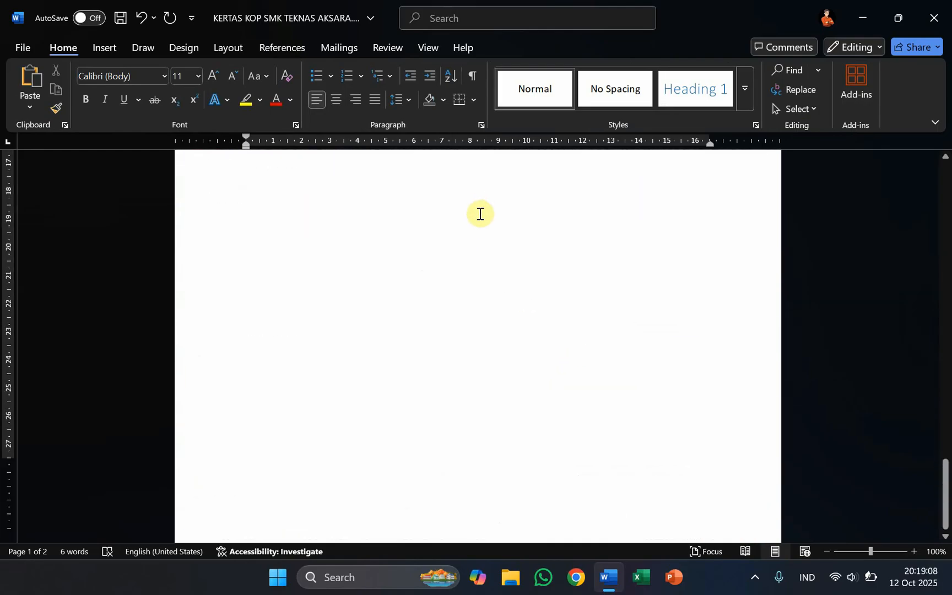
pyautogui.scroll(20, 483, 393)
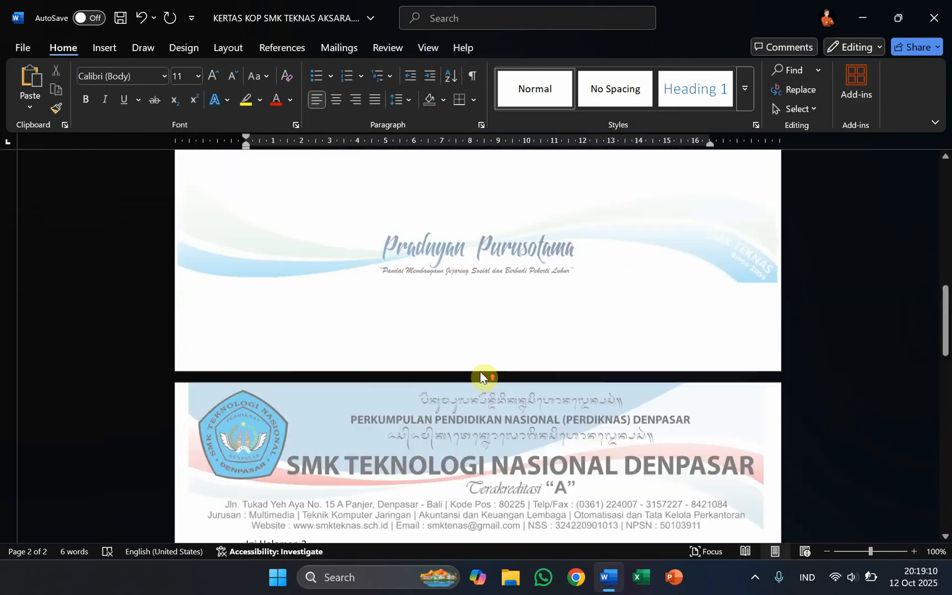
pyautogui.scroll(-10, 444, 341)
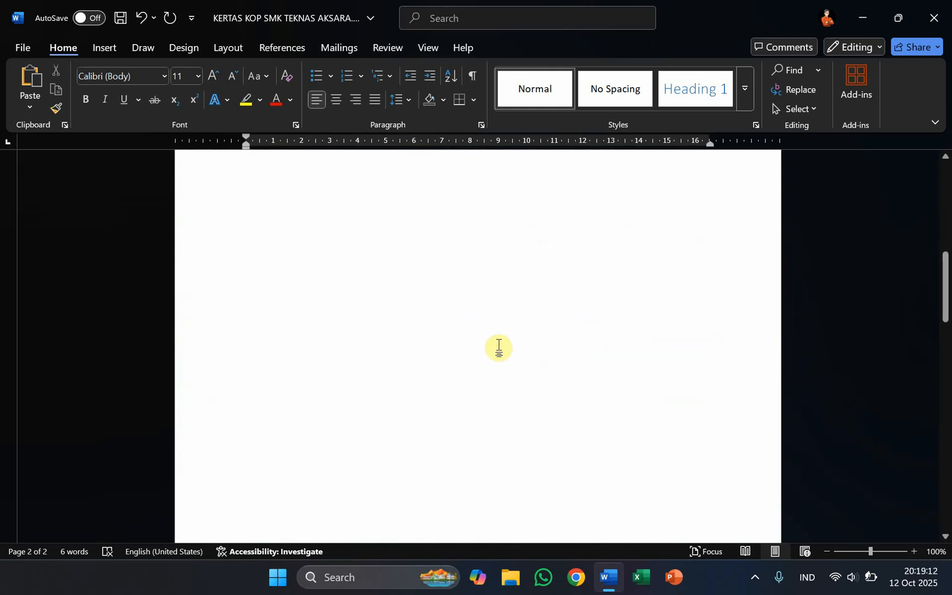
pyautogui.scroll(-3, 601, 334)
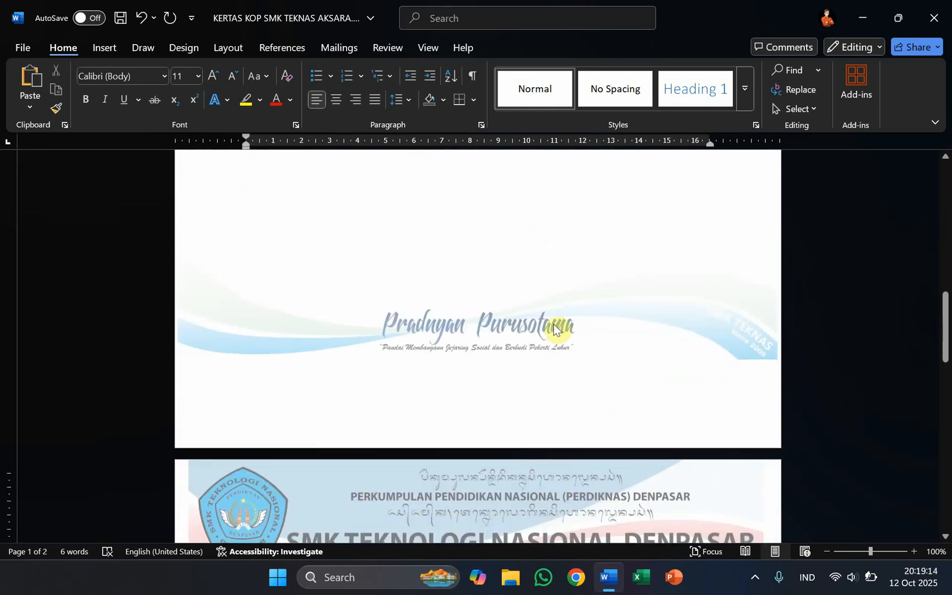
pyautogui.scroll(4, 551, 328)
pyautogui.scroll(-7, 542, 341)
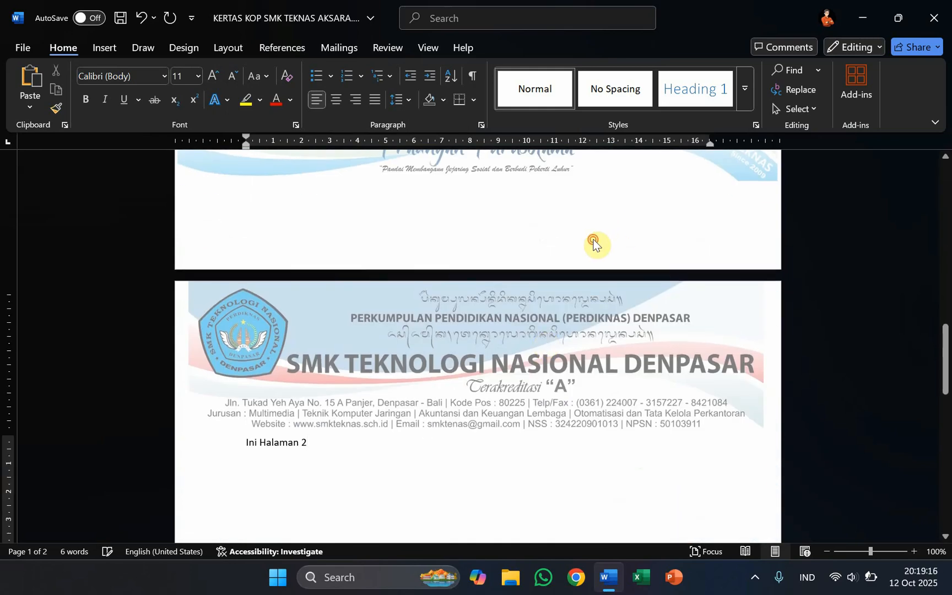
# Open the first page's footer for editing and delete the wave-patterned footer image.
pyautogui.doubleClick(593, 244)
pyautogui.scroll(2, 594, 244)
pyautogui.click(463, 318)
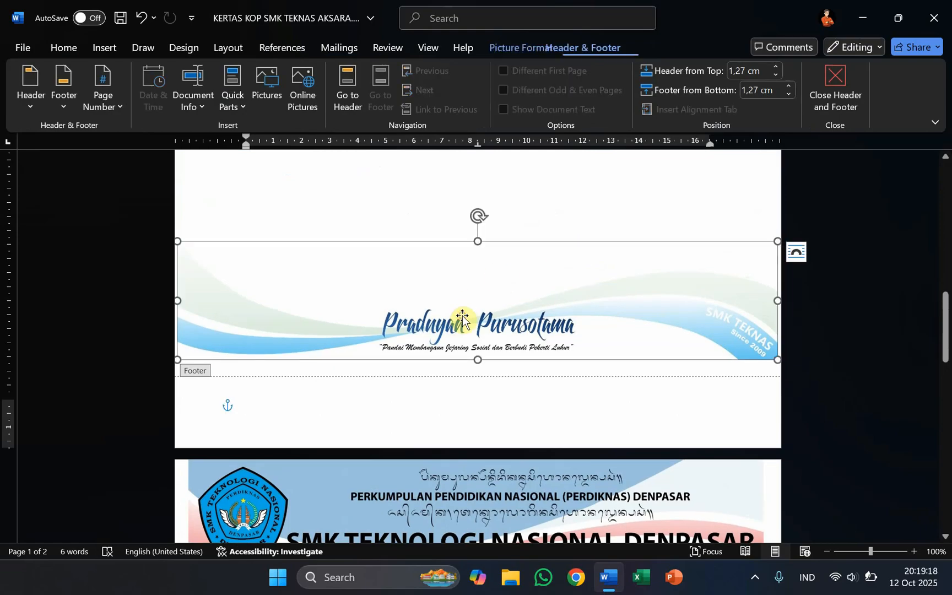
pyautogui.hotkey('ctrl', 'z')
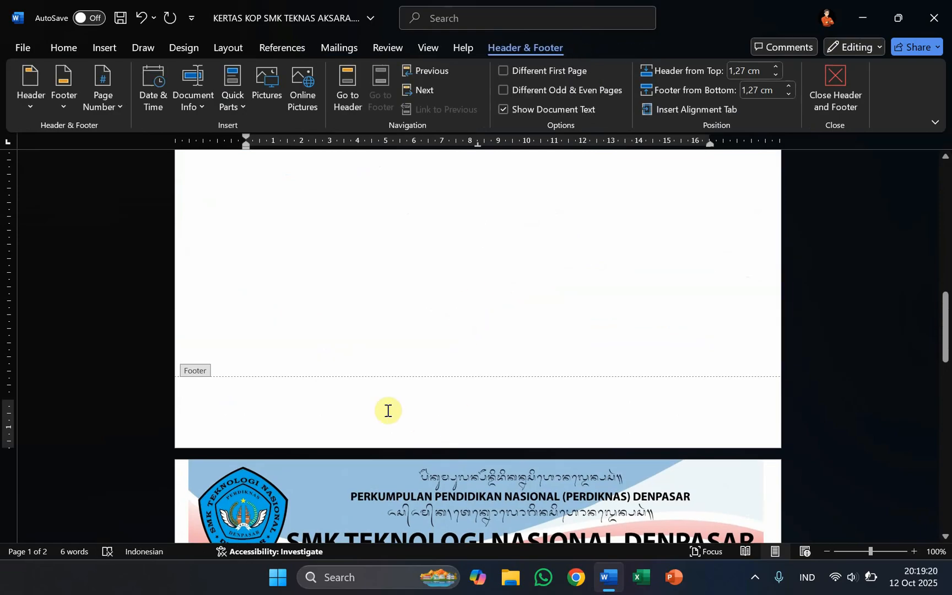
# Close header and footer editing and check the header and footer areas of both pages.
pyautogui.scroll(4, 642, 399)
pyautogui.scroll(-5, 639, 394)
pyautogui.scroll(7, 627, 376)
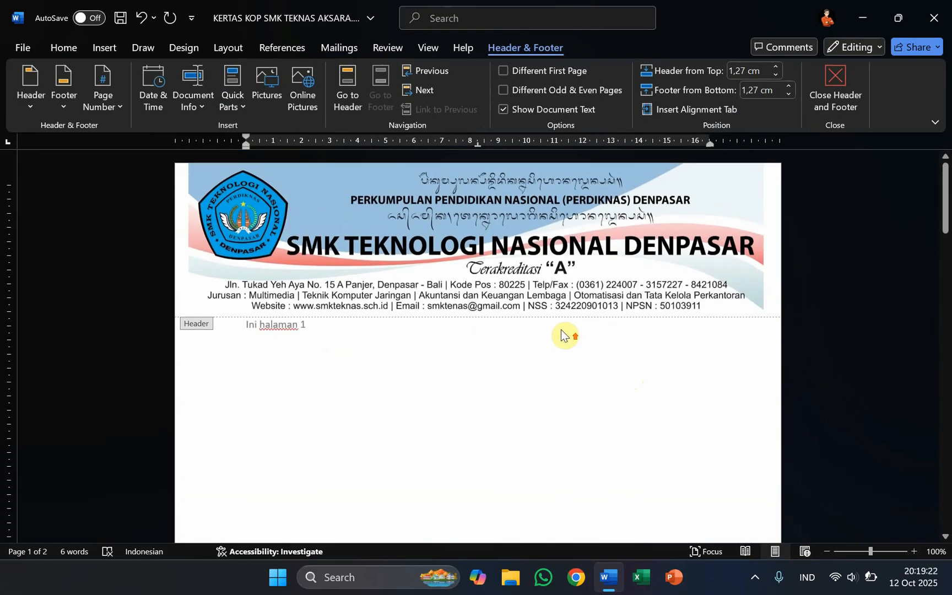
pyautogui.scroll(-4, 568, 341)
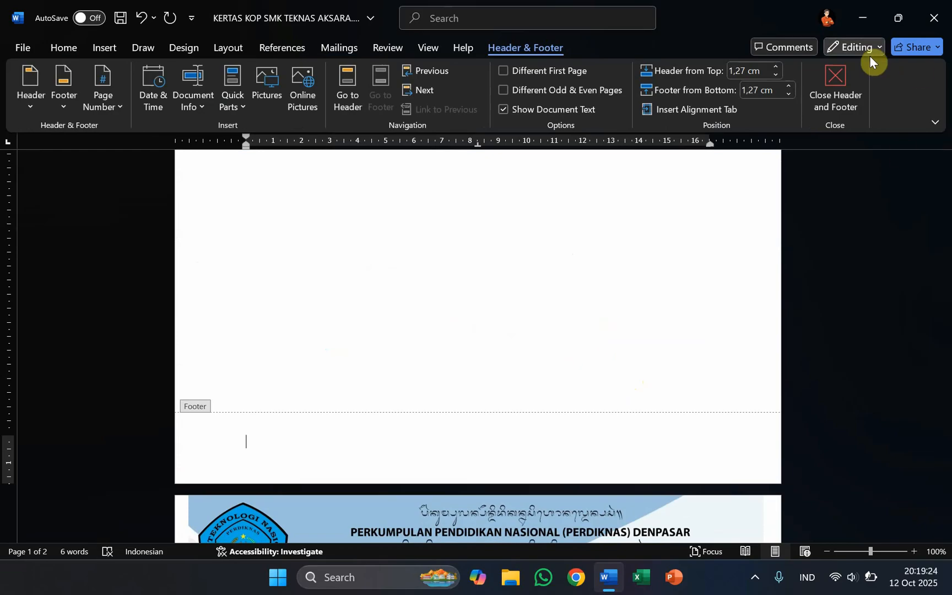
pyautogui.click(839, 79)
pyautogui.scroll(3, 612, 265)
pyautogui.scroll(-11, 612, 313)
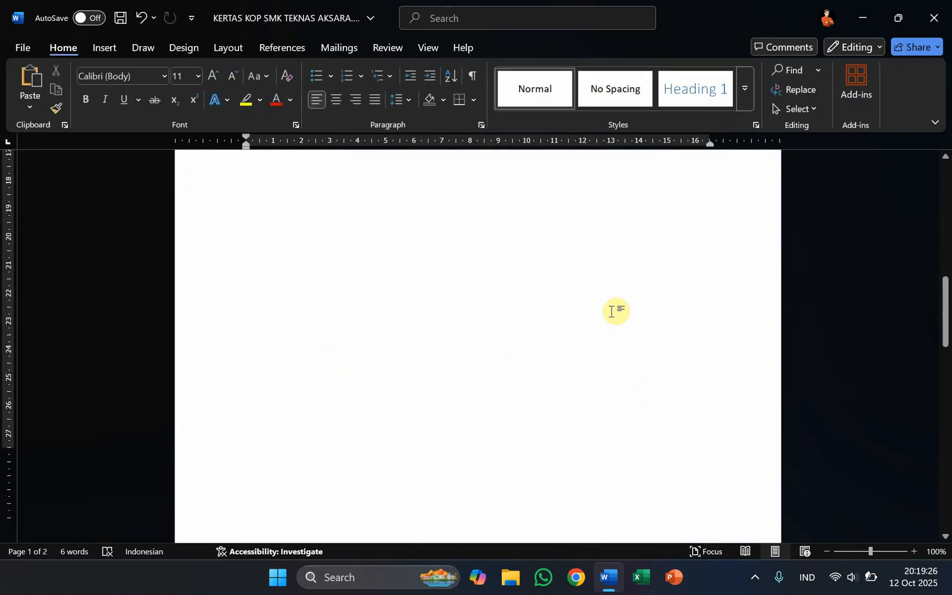
pyautogui.scroll(-9, 613, 308)
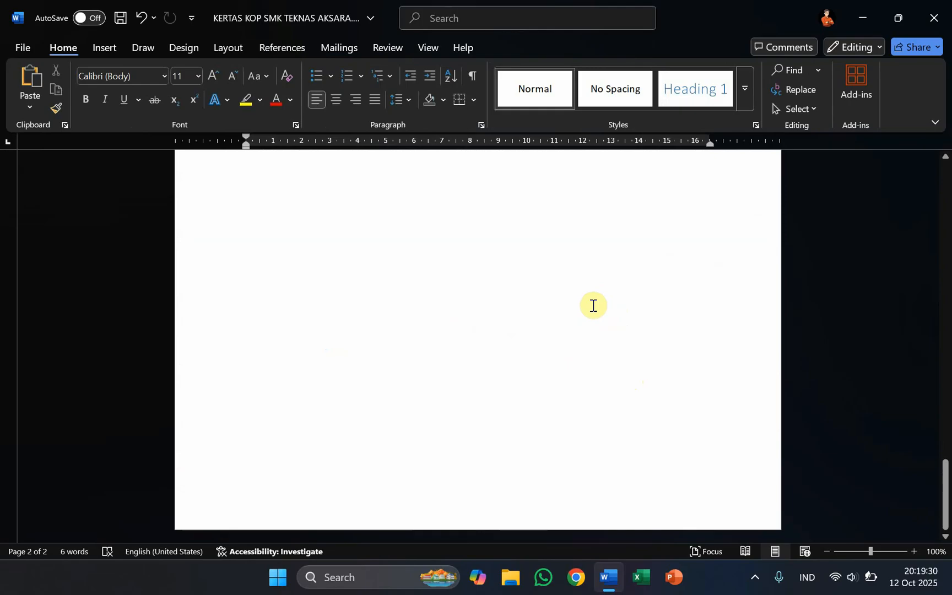
# Compare the header and footer areas on both pages of the letterhead document.
pyautogui.scroll(10, 617, 391)
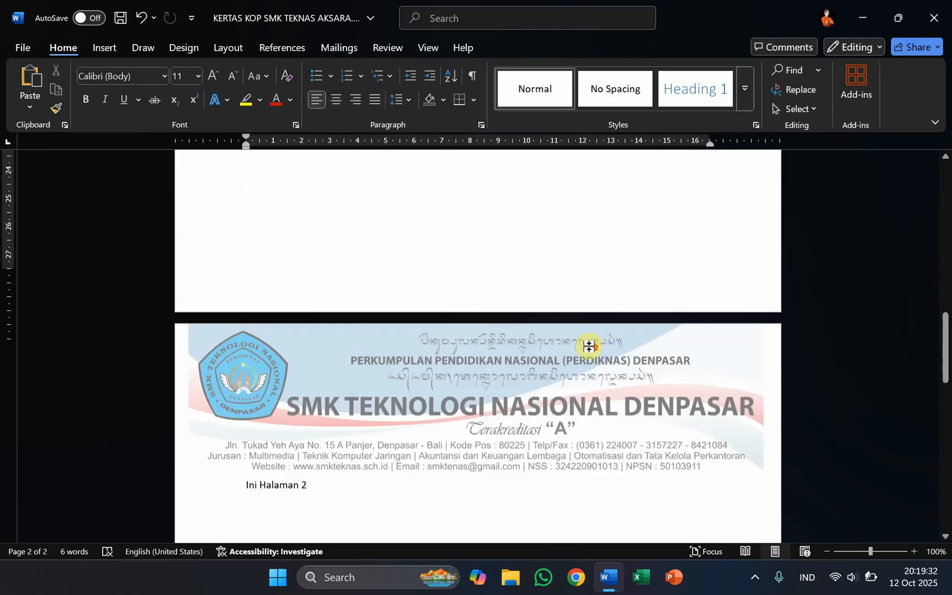
pyautogui.scroll(8, 588, 345)
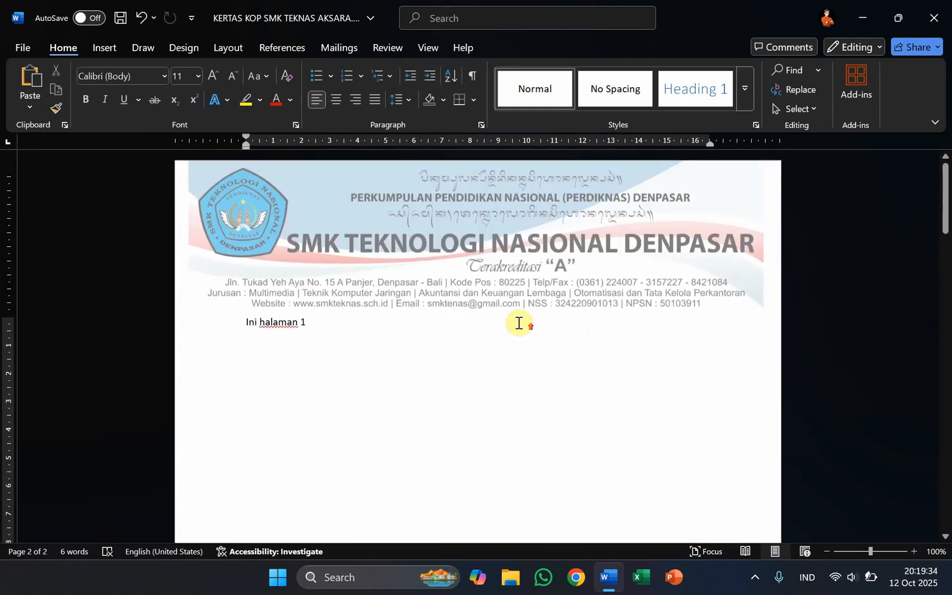
pyautogui.scroll(-10, 356, 325)
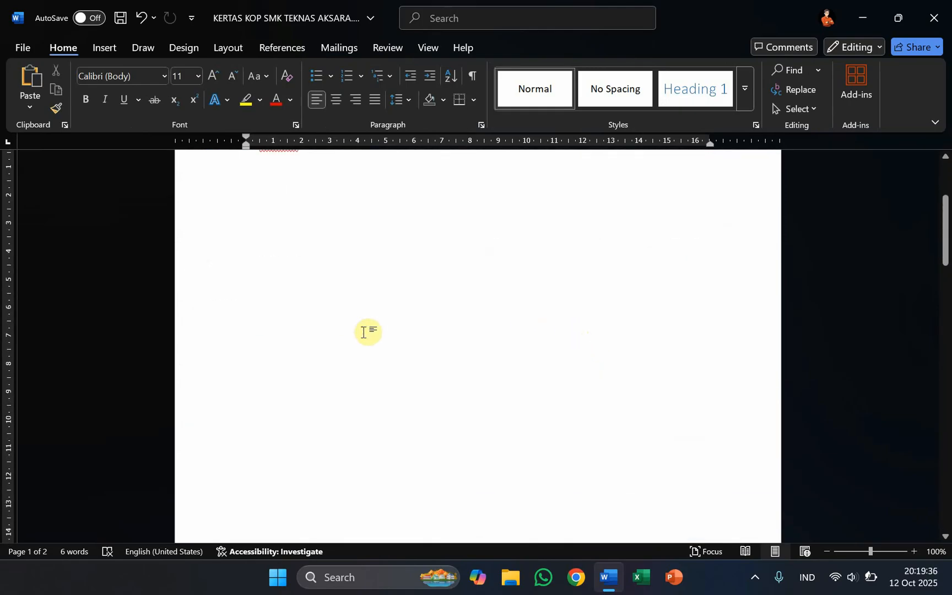
pyautogui.scroll(-6, 380, 335)
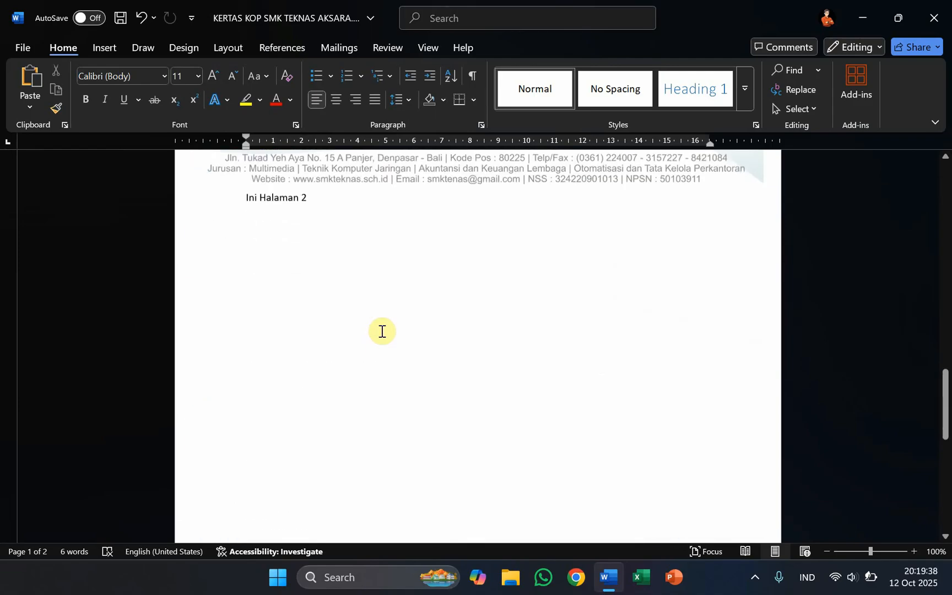
pyautogui.scroll(5, 386, 308)
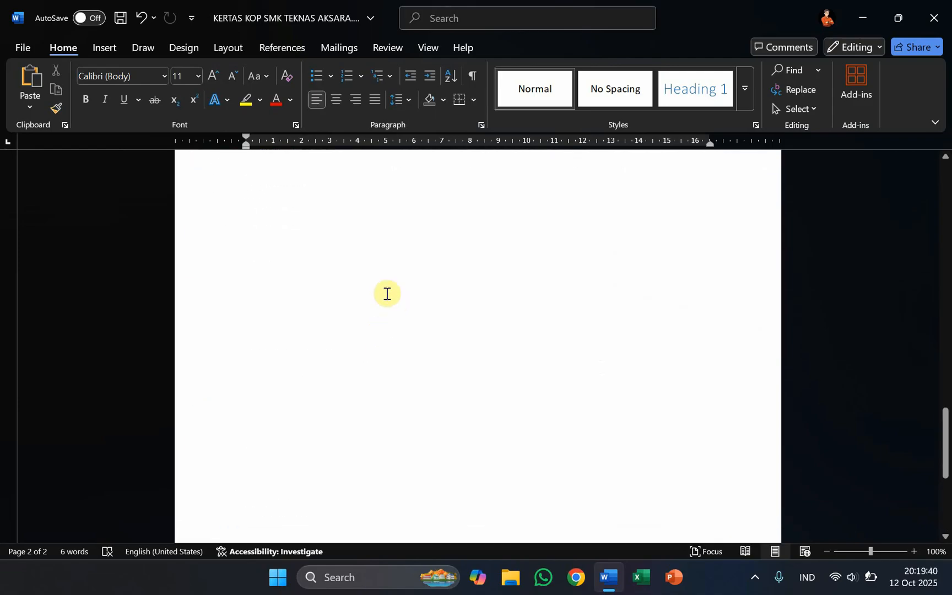
pyautogui.scroll(10, 353, 261)
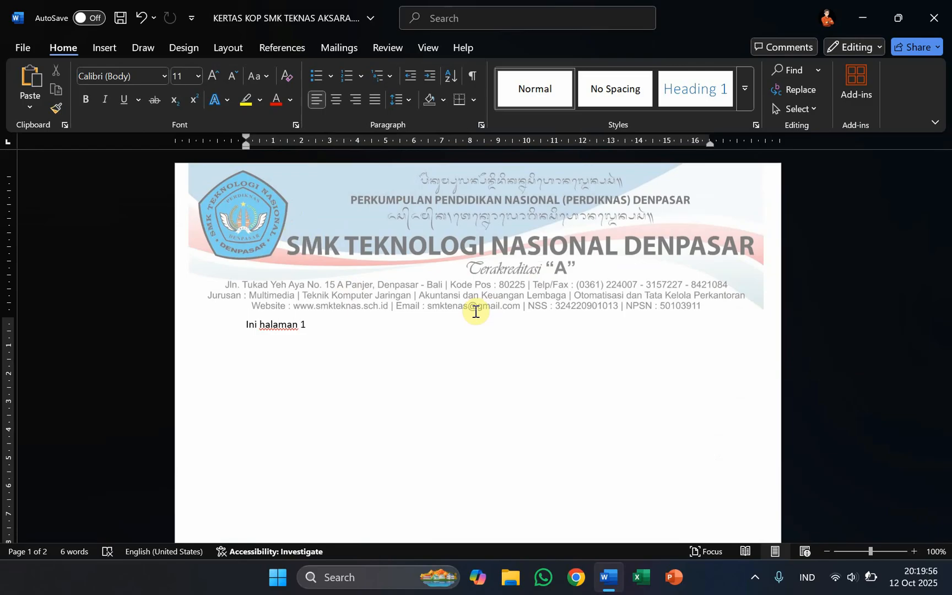
# Create a new blank document and close the letterhead document without saving its changes.
pyautogui.hotkey('ctrl', 'n')
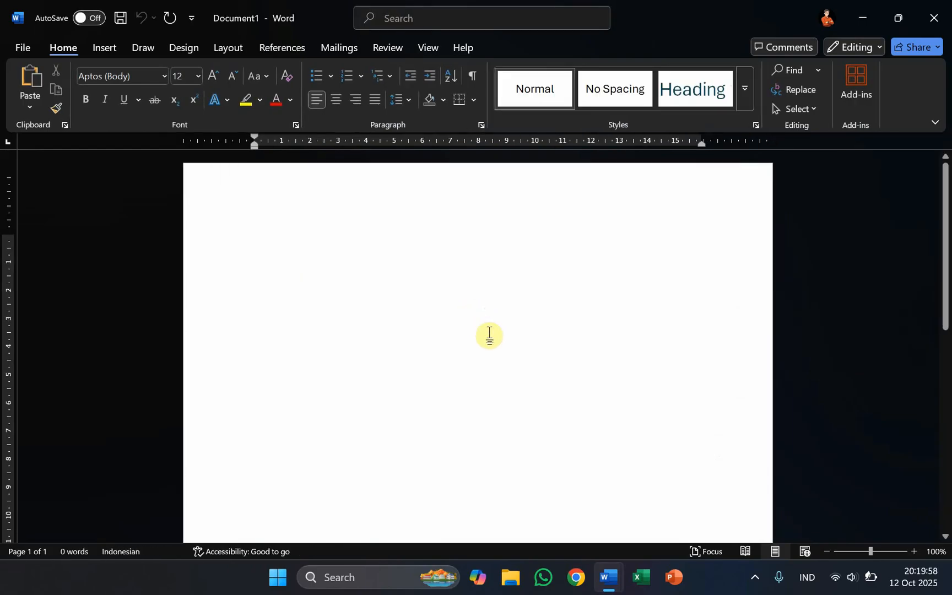
pyautogui.click(608, 577)
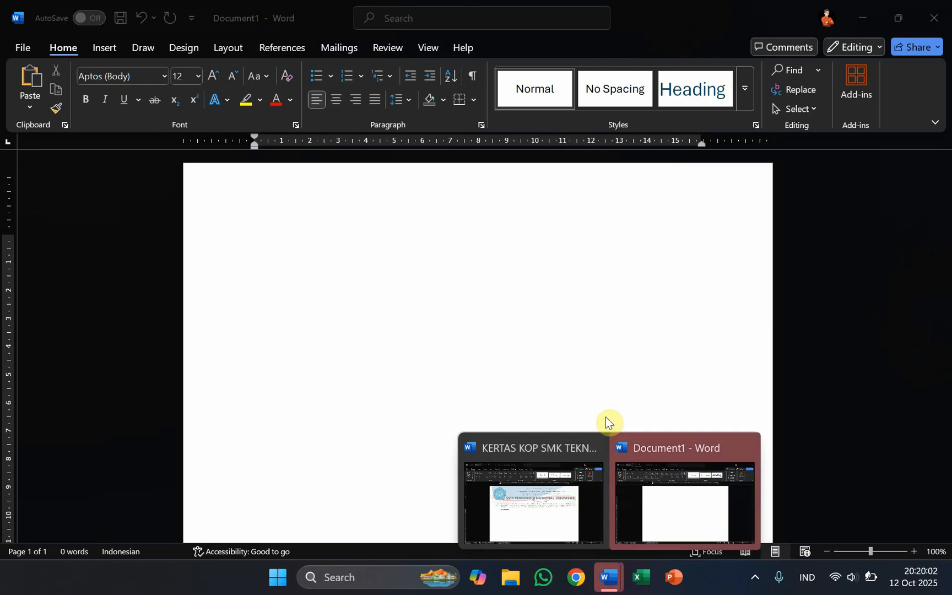
pyautogui.click(711, 465)
pyautogui.click(528, 394)
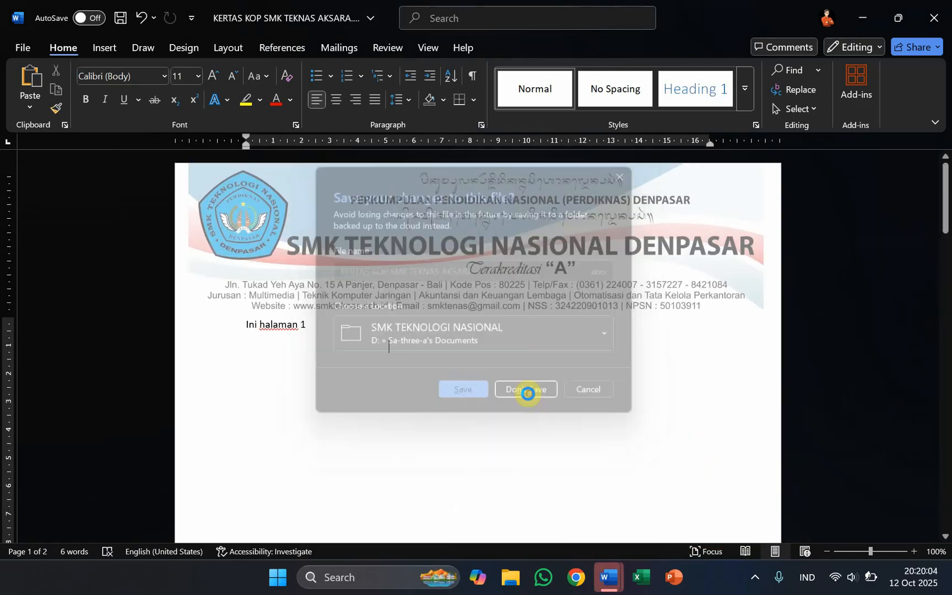
pyautogui.click(611, 577)
pyautogui.click(613, 576)
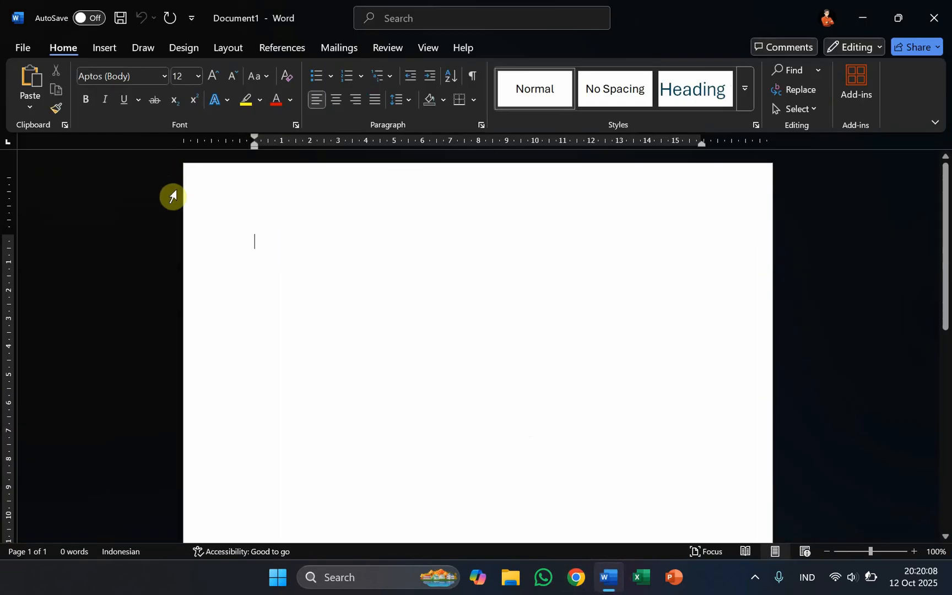
# Check the paper size and orientation settings of the new blank document.
pyautogui.click(227, 47)
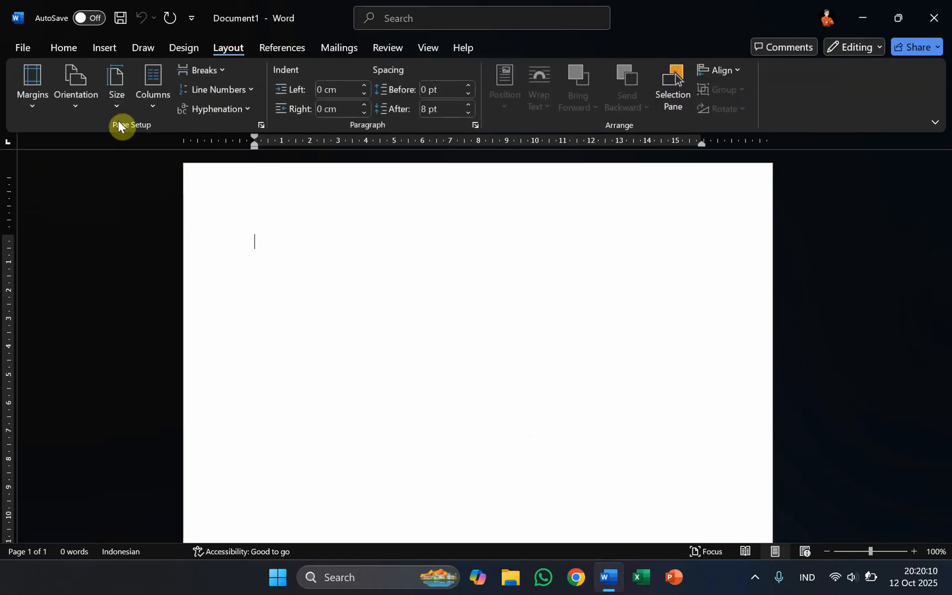
pyautogui.click(117, 110)
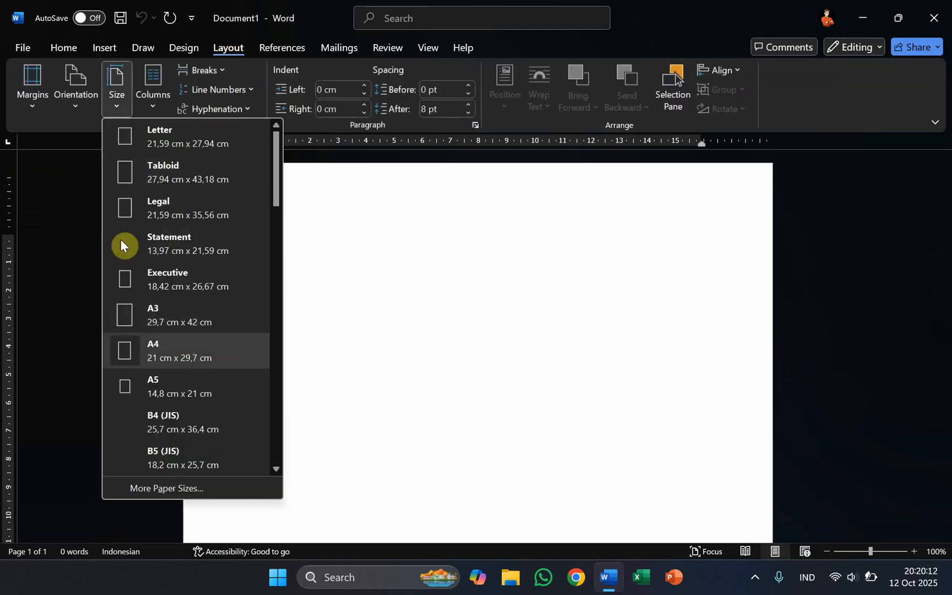
pyautogui.click(48, 114)
pyautogui.click(75, 107)
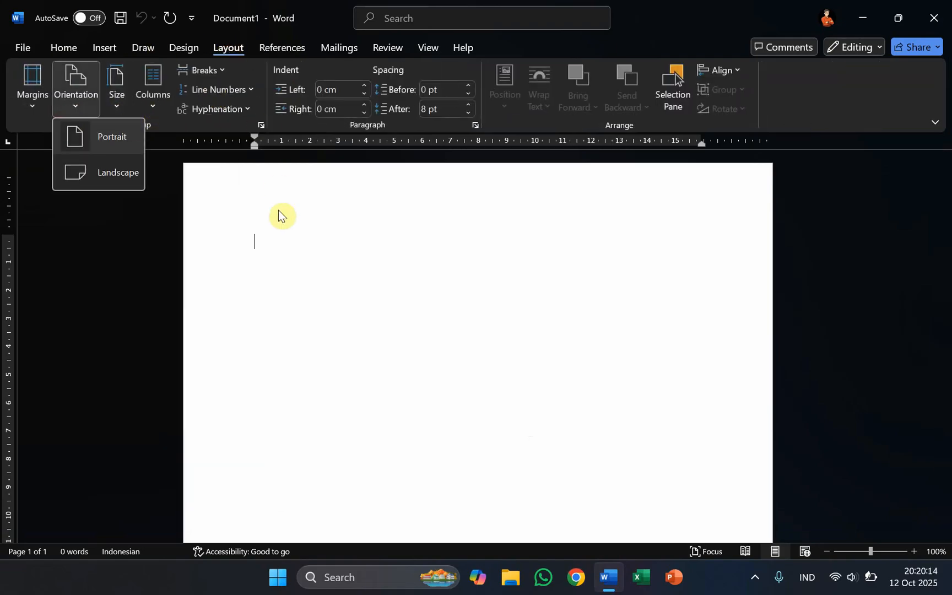
# Set the paragraph's spacing after to 0 pt with single line spacing, and justify its alignment.
pyautogui.click(475, 125)
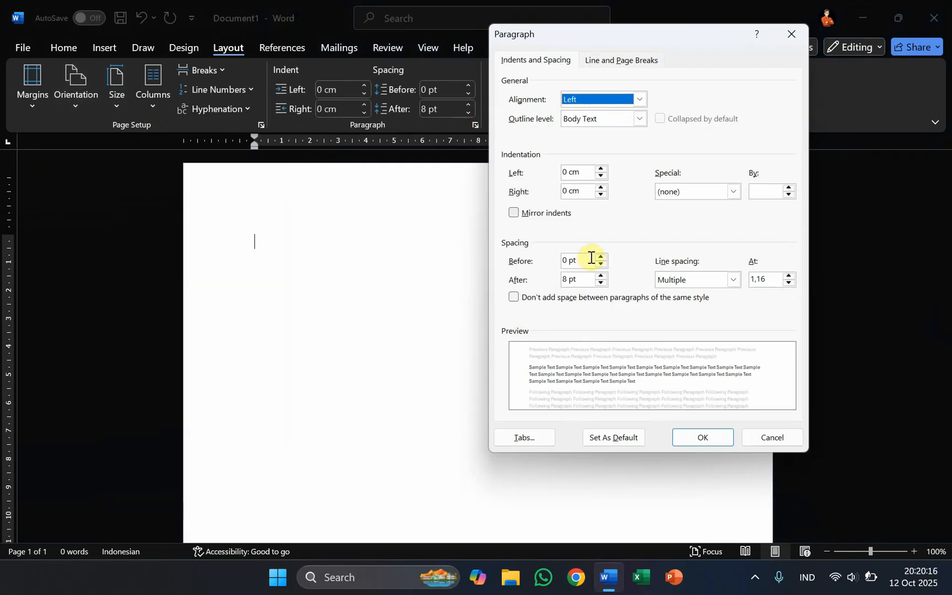
pyautogui.click(601, 284)
pyautogui.click(726, 279)
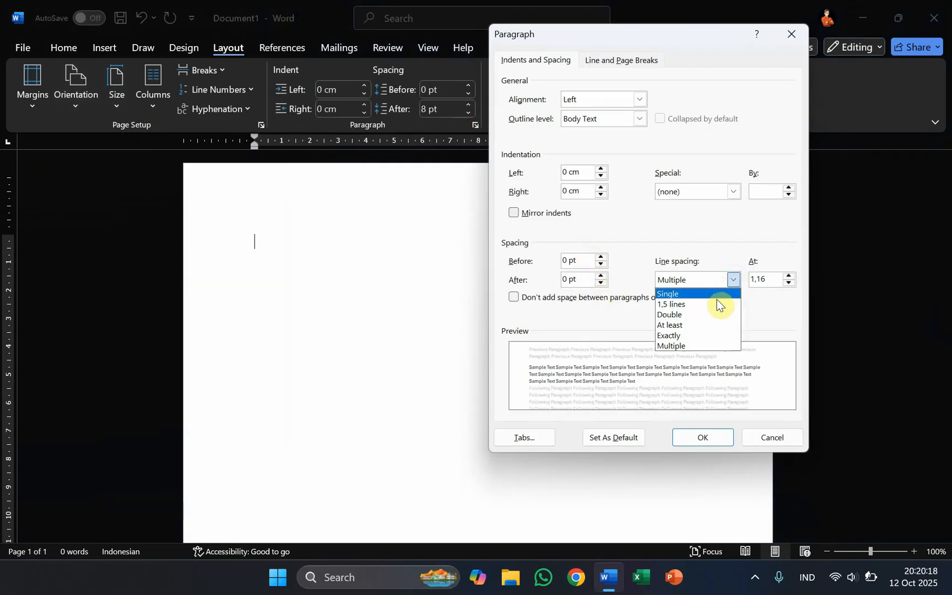
pyautogui.click(716, 304)
pyautogui.click(702, 438)
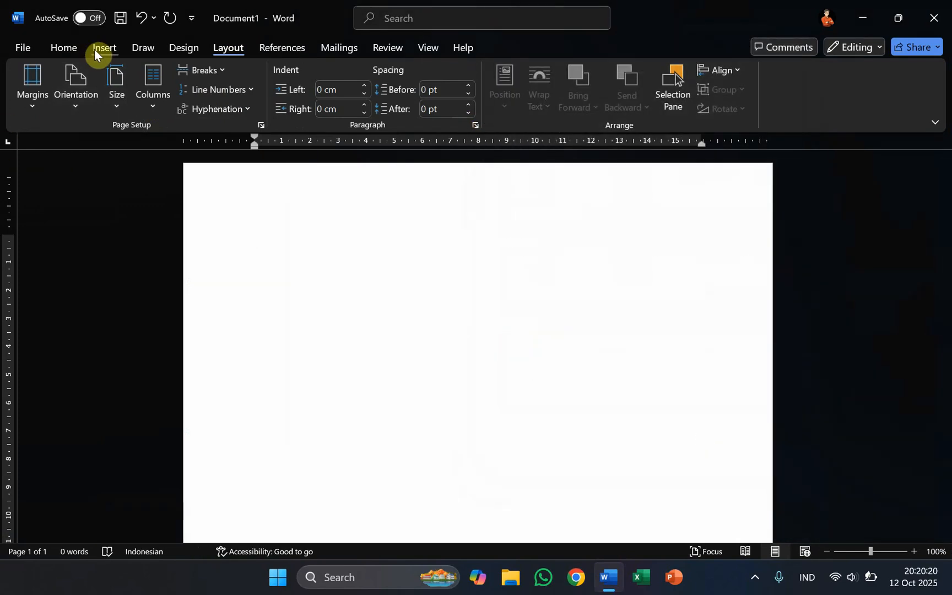
pyautogui.click(65, 47)
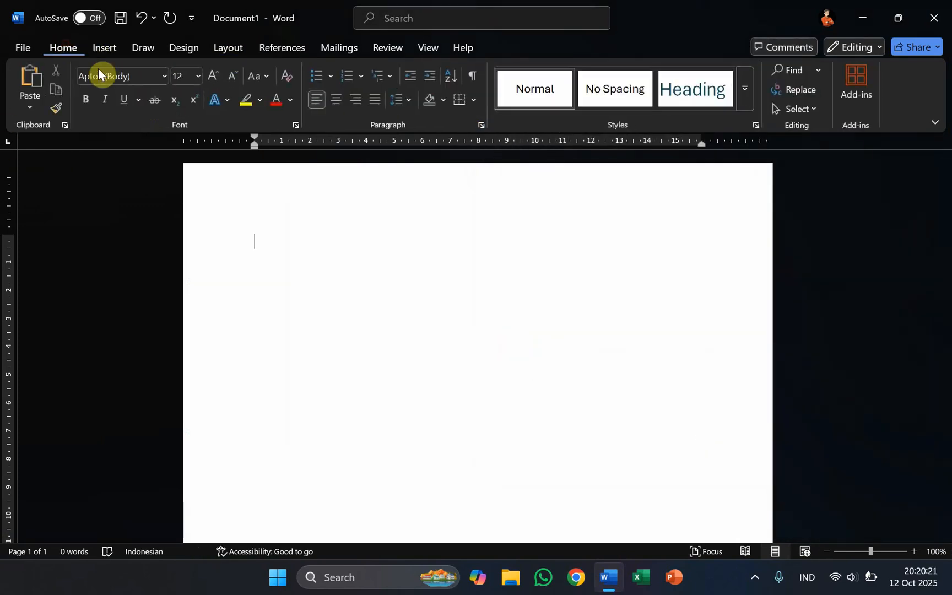
pyautogui.click(374, 101)
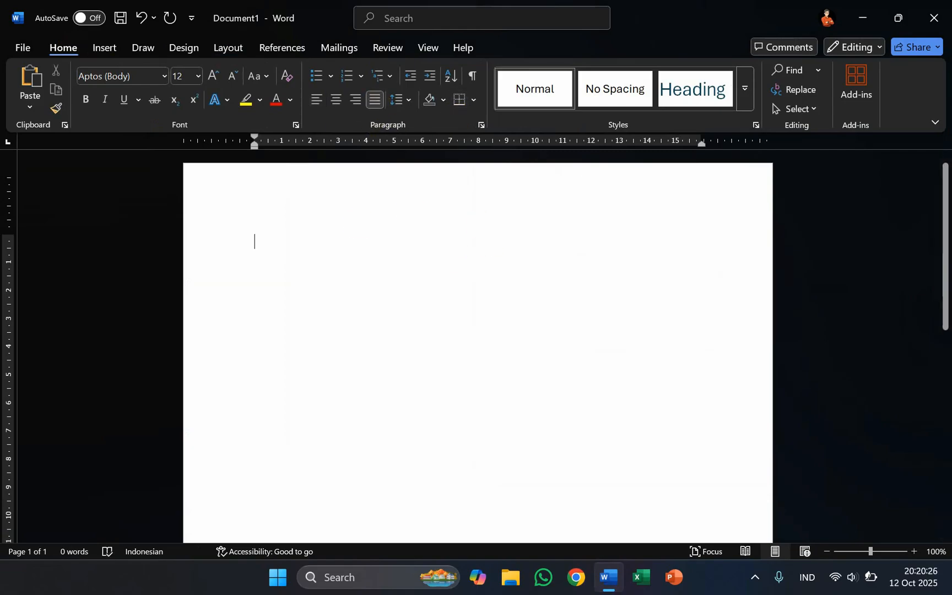
# Enter "Ini halaman 1" on the first page, add a page break, and enter "Ini halaman 2" on the second page.
pyautogui.write('Ini halaman 1')
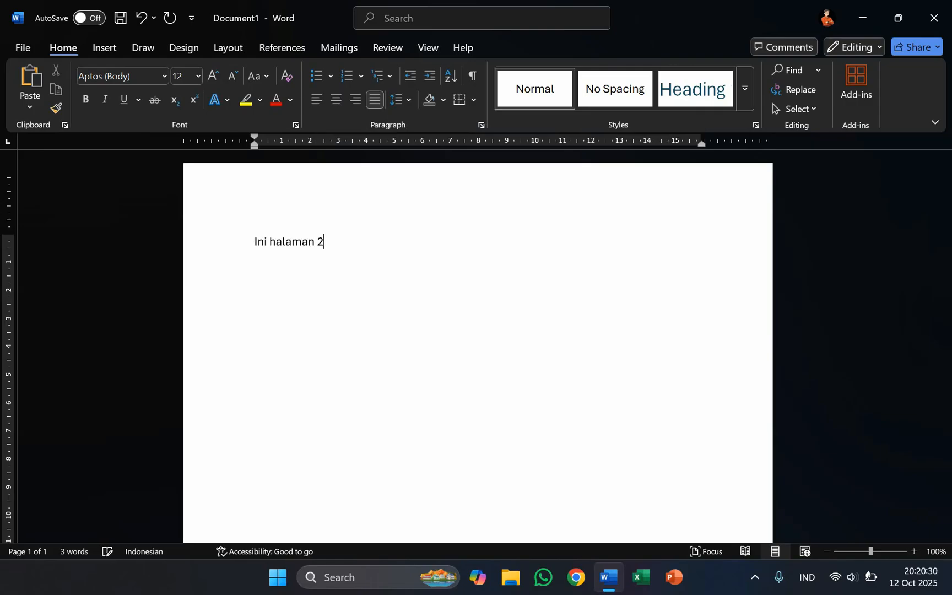
pyautogui.hotkey('ctrl', 'Return')
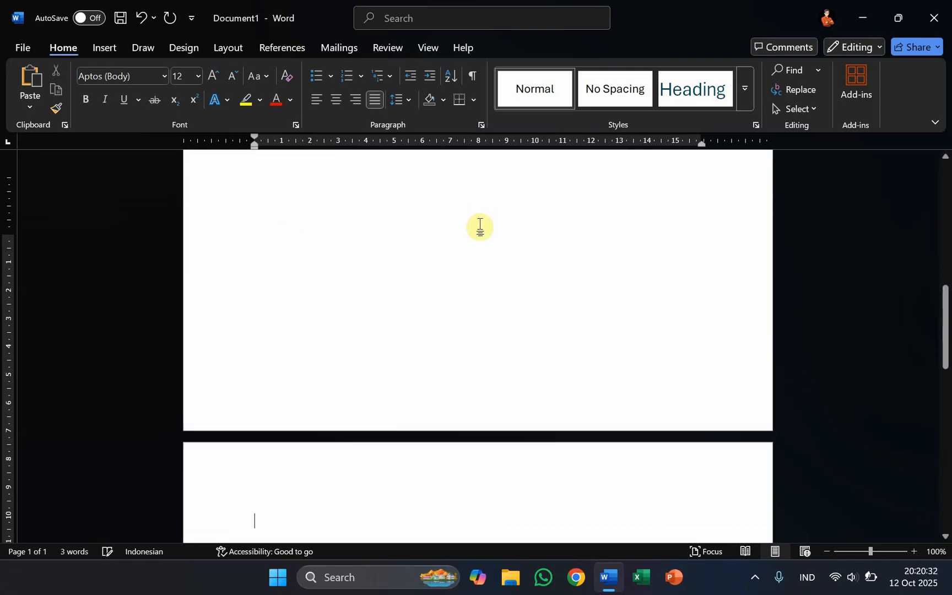
pyautogui.write('Ini halaman 2')
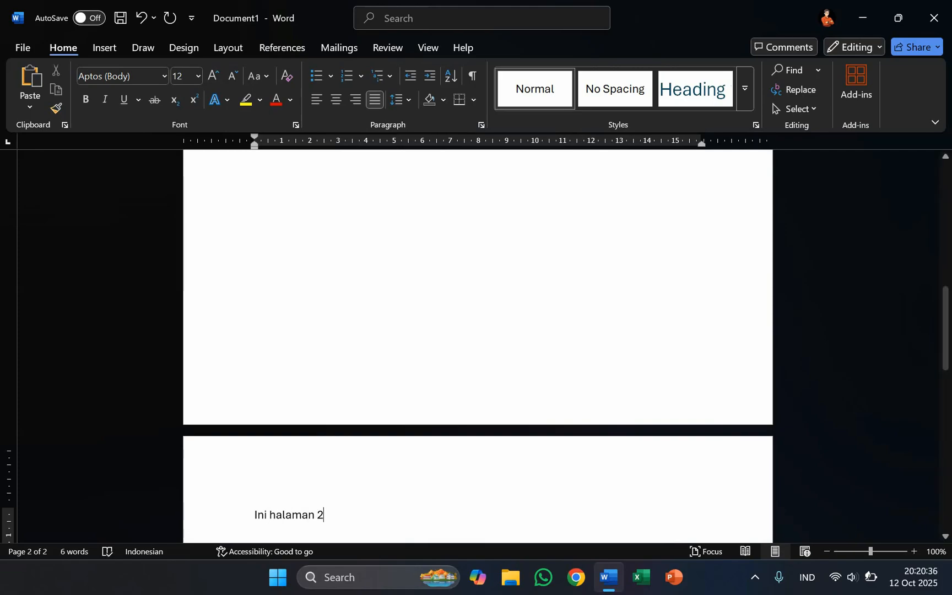
pyautogui.scroll(10, 448, 174)
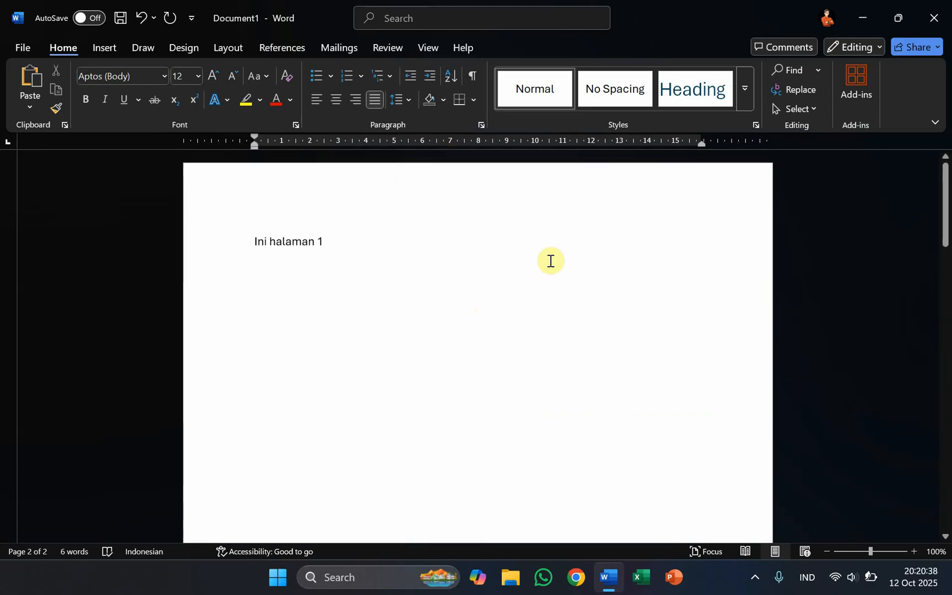
# Open the thesis document from the recently used files.
pyautogui.click(26, 50)
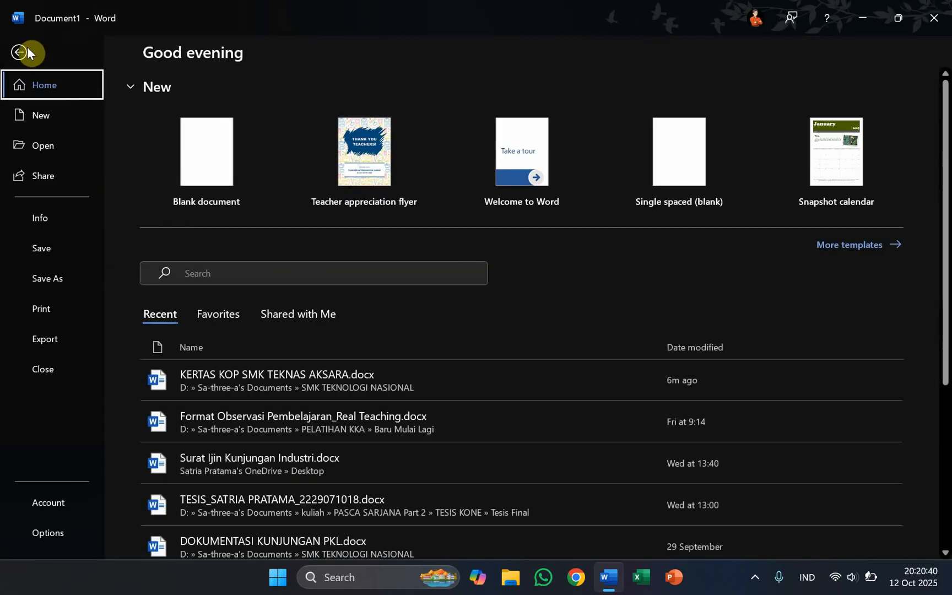
pyautogui.scroll(-3, 375, 315)
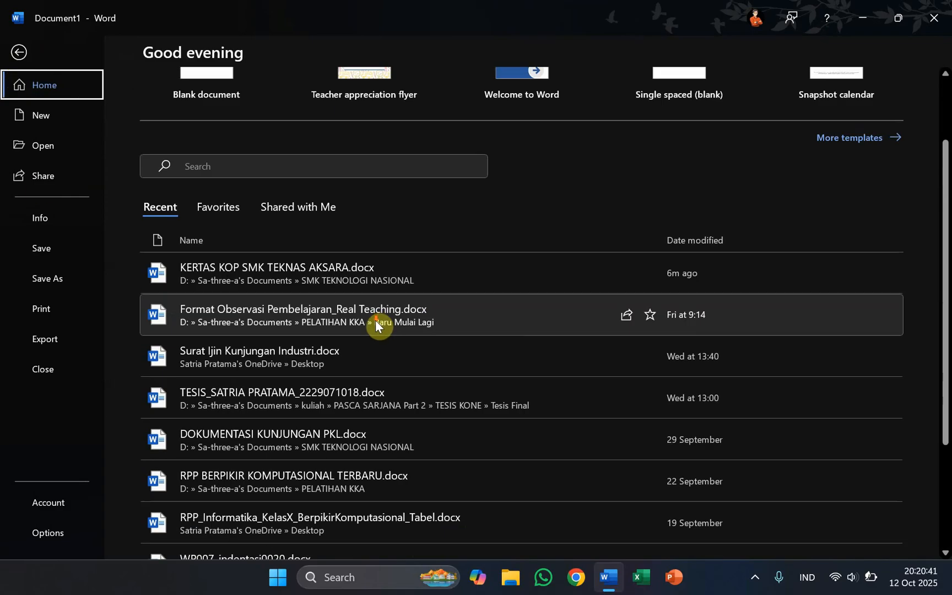
pyautogui.scroll(-3, 386, 411)
pyautogui.click(340, 405)
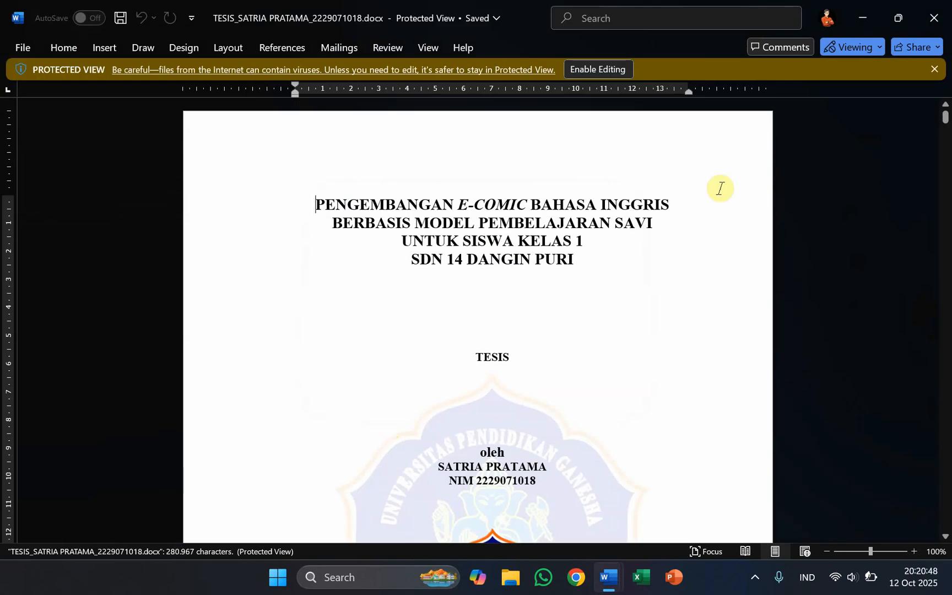
# Look through the thesis front matter from the cover to DAFTAR ISI, examining the page numbers in the footers.
pyautogui.scroll(-2, 639, 210)
pyautogui.scroll(-6, 633, 228)
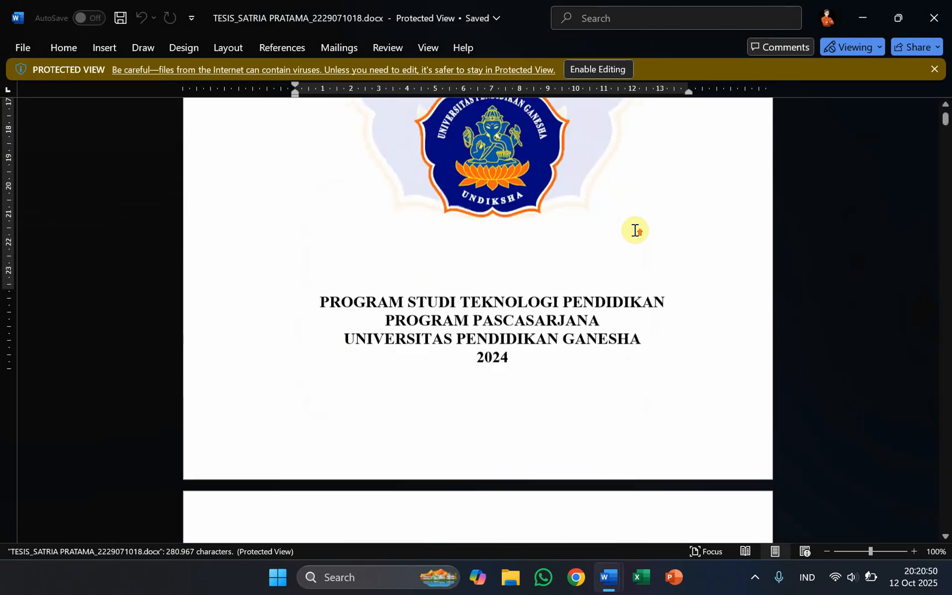
pyautogui.scroll(8, 639, 225)
pyautogui.scroll(-6, 642, 226)
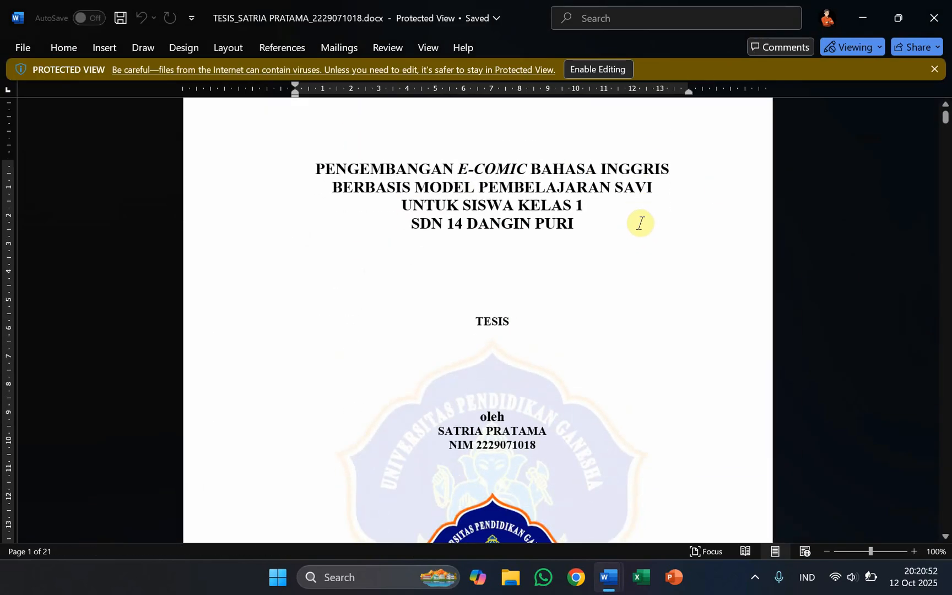
pyautogui.scroll(7, 644, 228)
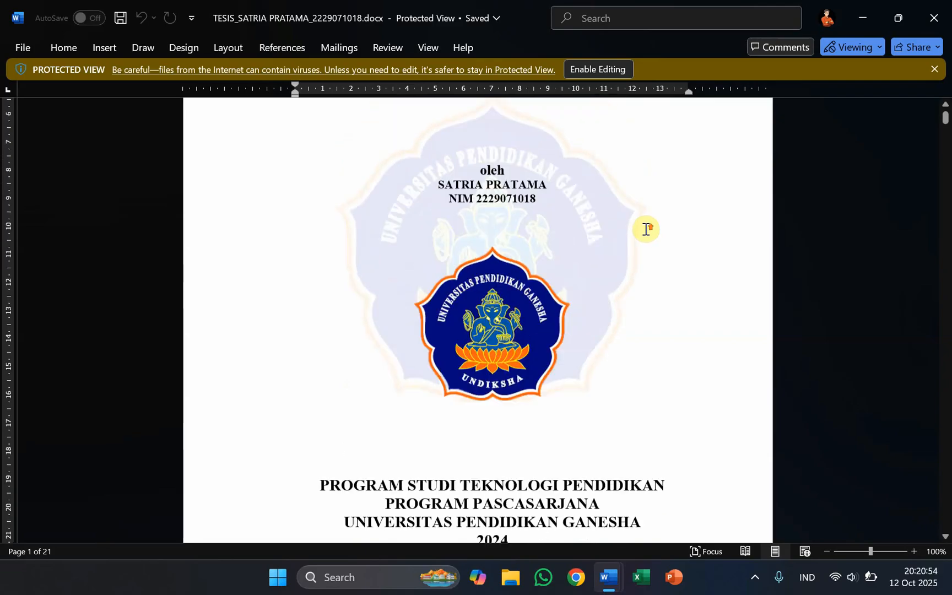
pyautogui.scroll(-2, 638, 226)
pyautogui.scroll(-14, 638, 226)
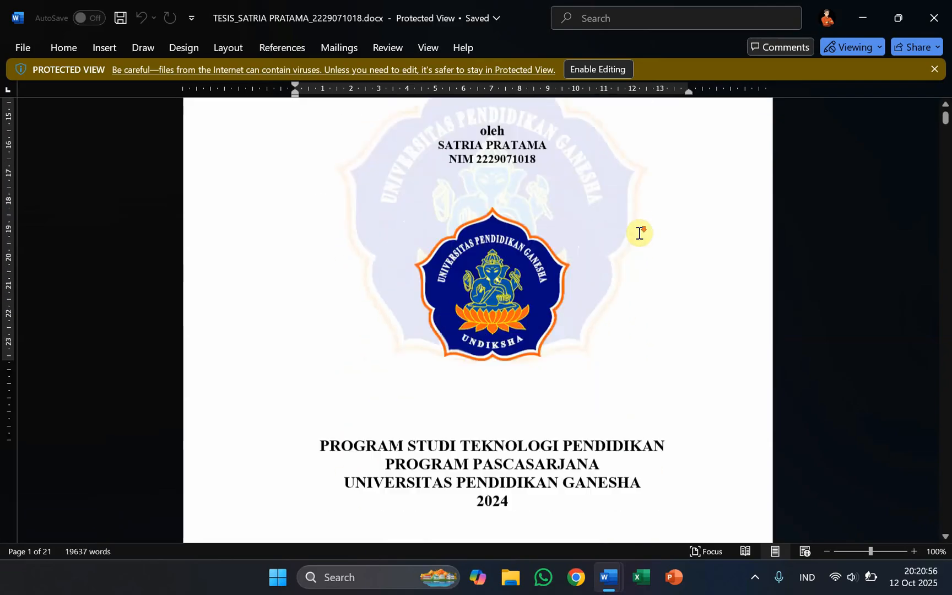
pyautogui.scroll(-12, 638, 230)
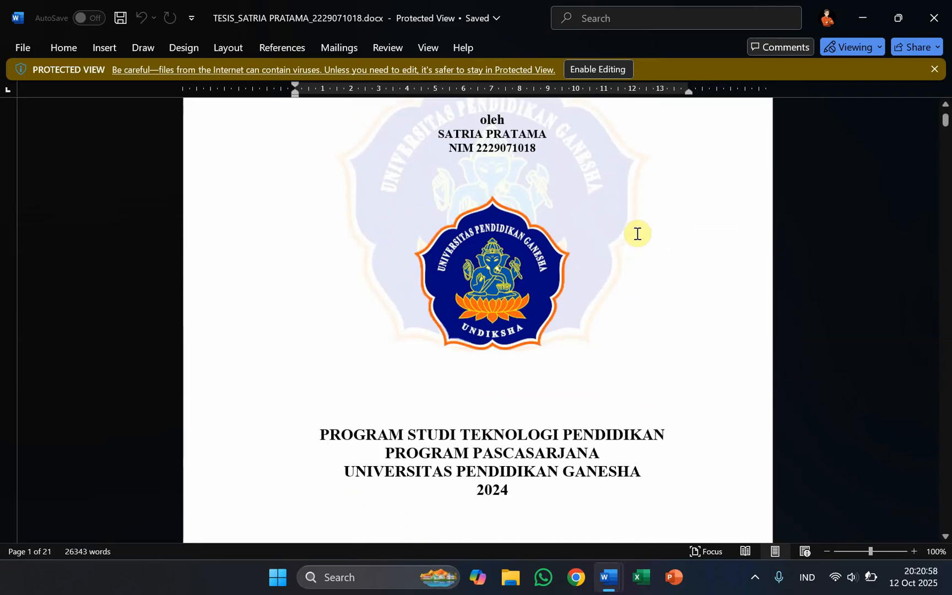
pyautogui.scroll(-20, 639, 232)
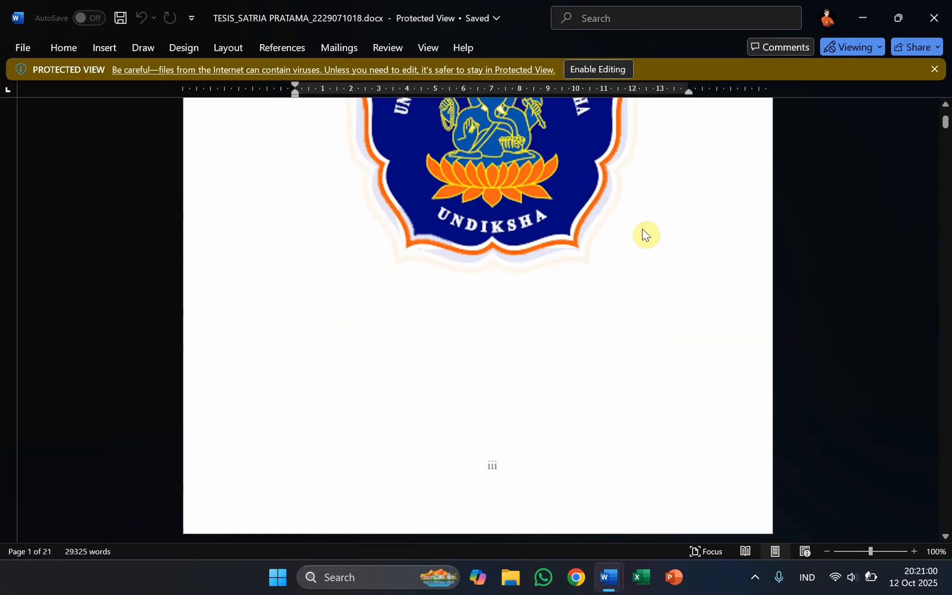
pyautogui.scroll(-20, 645, 225)
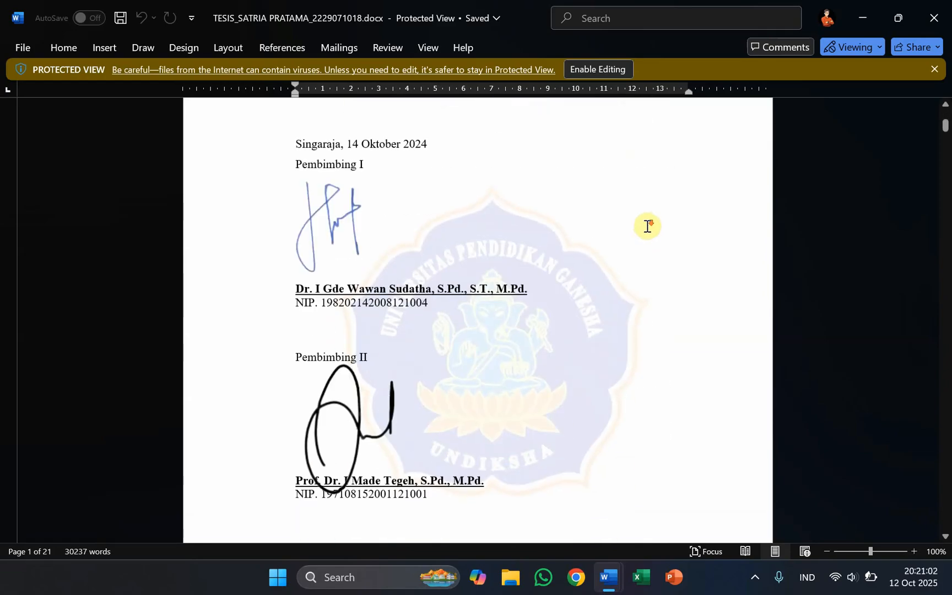
pyautogui.scroll(-20, 643, 221)
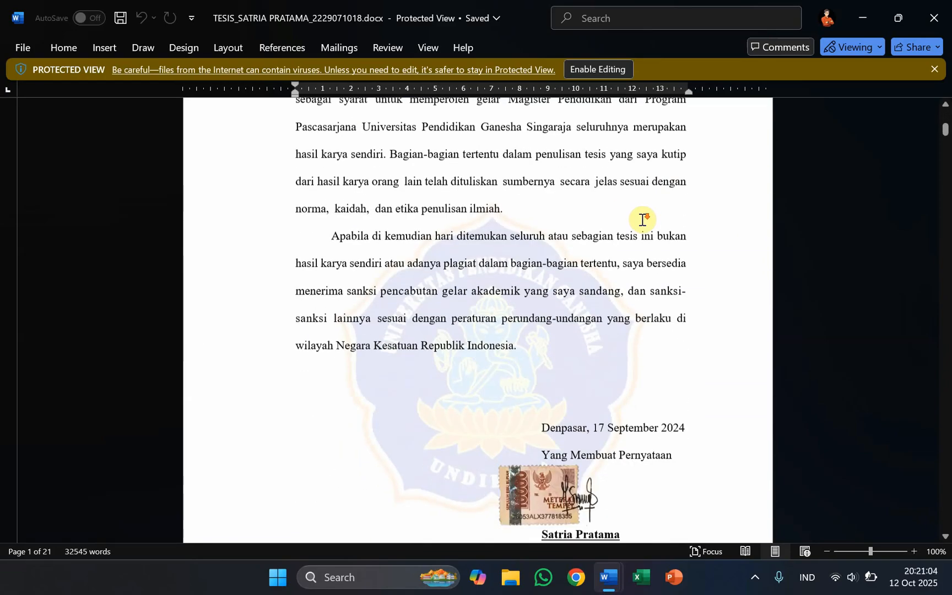
pyautogui.scroll(-20, 641, 221)
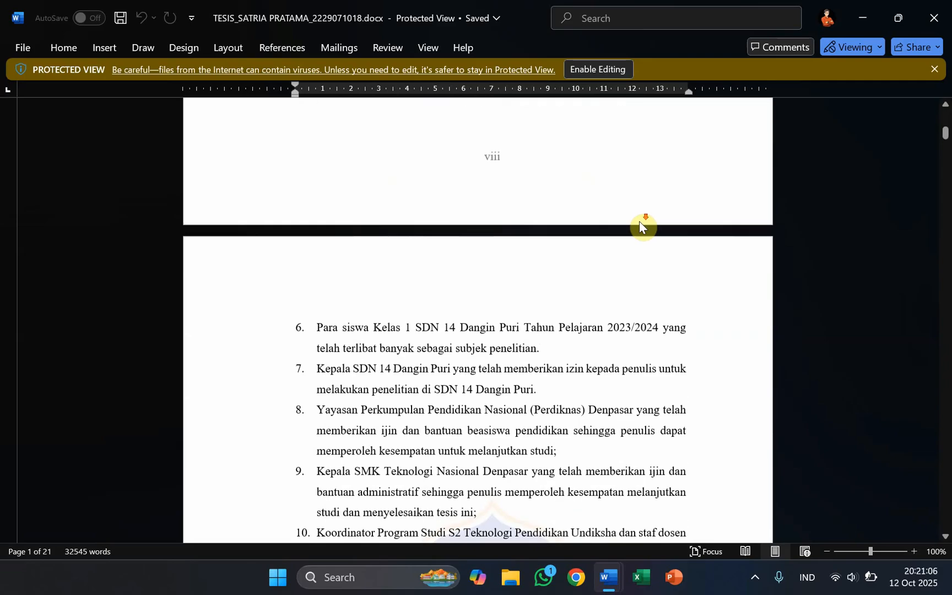
pyautogui.scroll(-20, 642, 228)
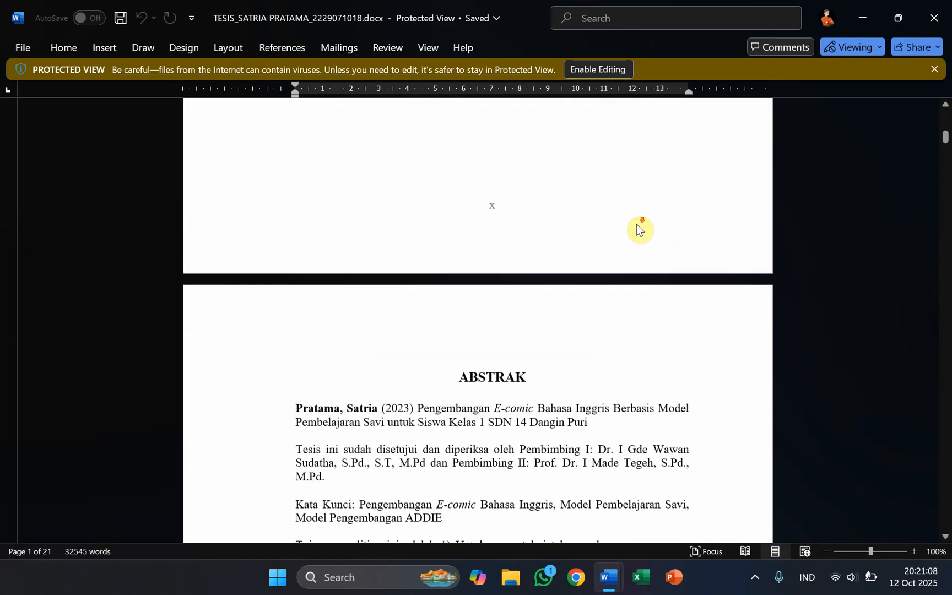
pyautogui.scroll(-7, 634, 220)
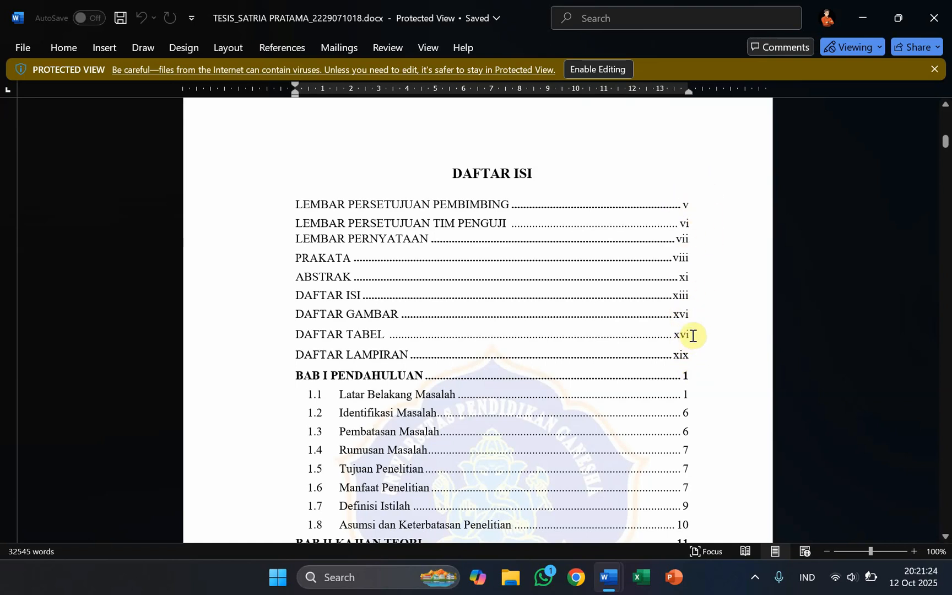
# Compare the footer page numbers around DAFTAR ISI with the numbering style of its listed entries.
pyautogui.scroll(4, 672, 325)
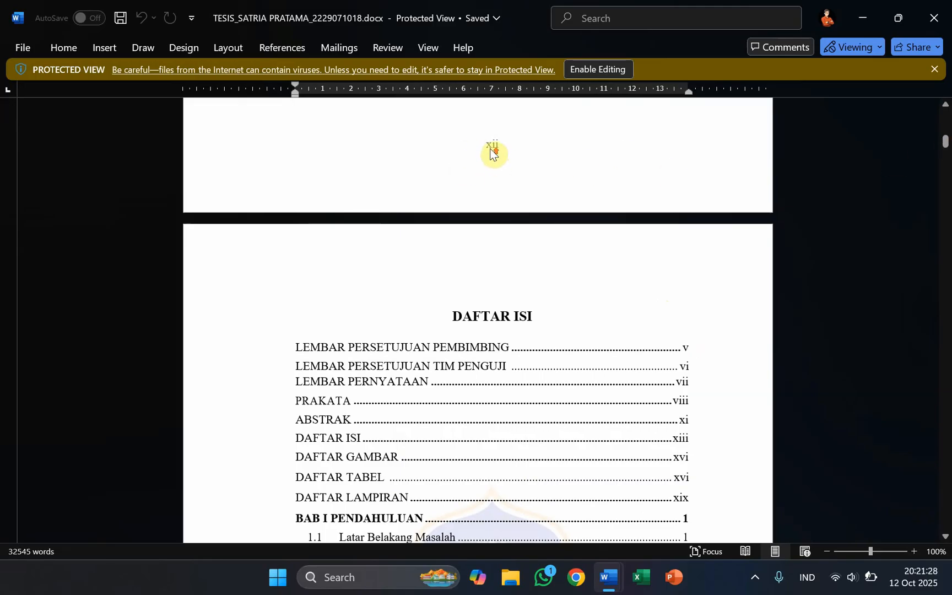
pyautogui.scroll(10, 490, 153)
pyautogui.scroll(-10, 488, 148)
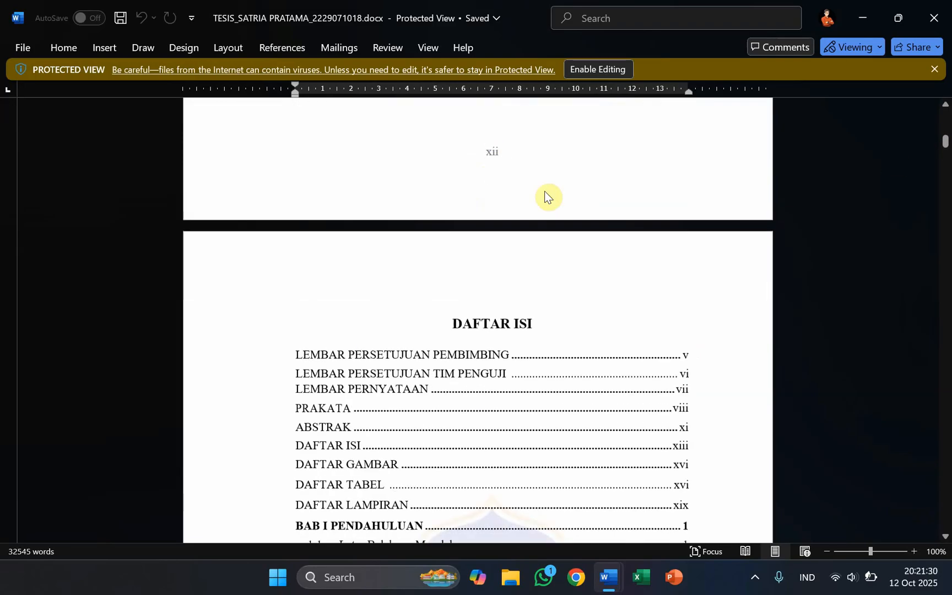
pyautogui.scroll(-6, 491, 145)
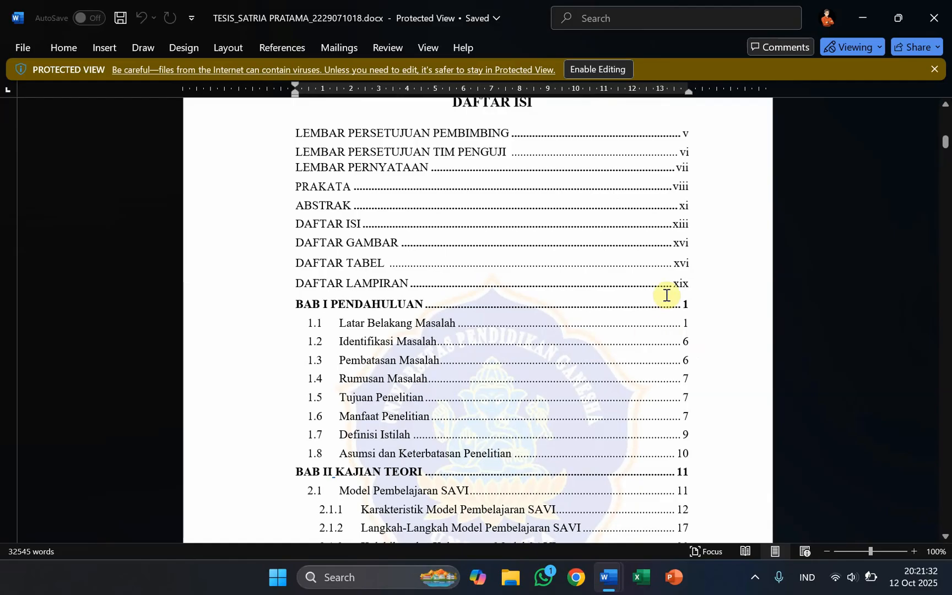
pyautogui.scroll(-7, 776, 295)
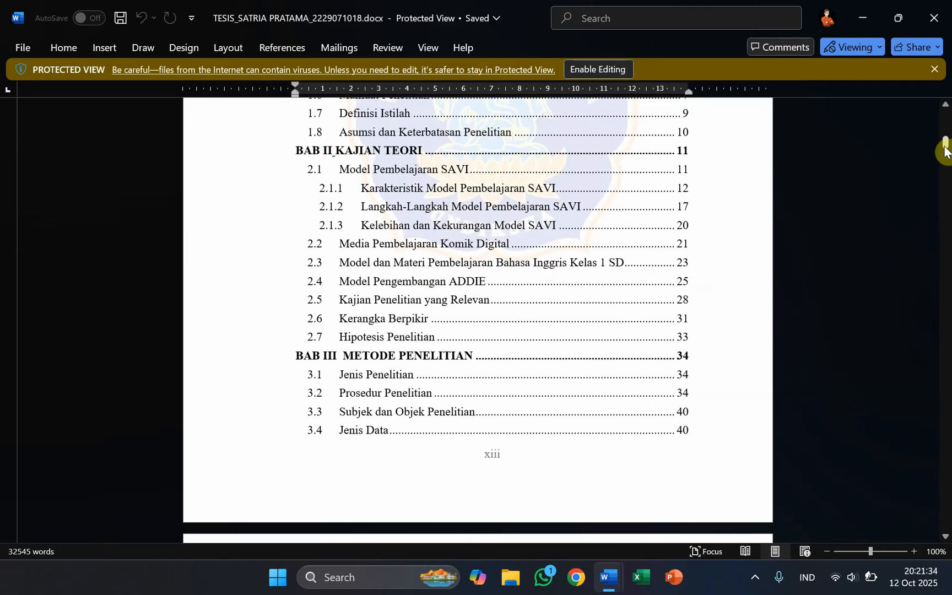
# Check the page number placement in the opening pages of BAB I, and trace the footers back through the preceding lists to DAFTAR ISI.
pyautogui.moveTo(946, 142); pyautogui.dragTo(946, 168)
pyautogui.scroll(20, 655, 191)
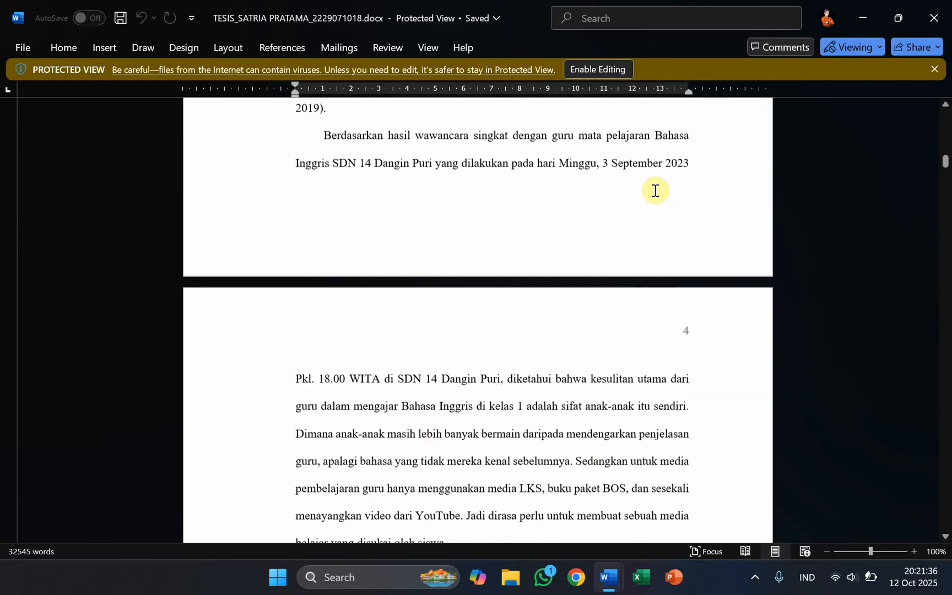
pyautogui.scroll(20, 635, 164)
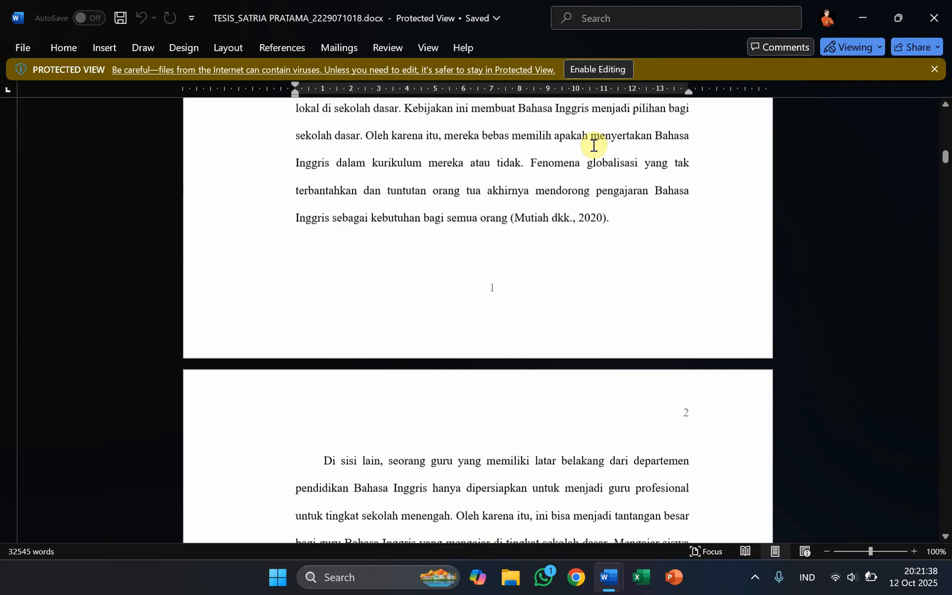
pyautogui.scroll(6, 559, 128)
pyautogui.scroll(-6, 541, 240)
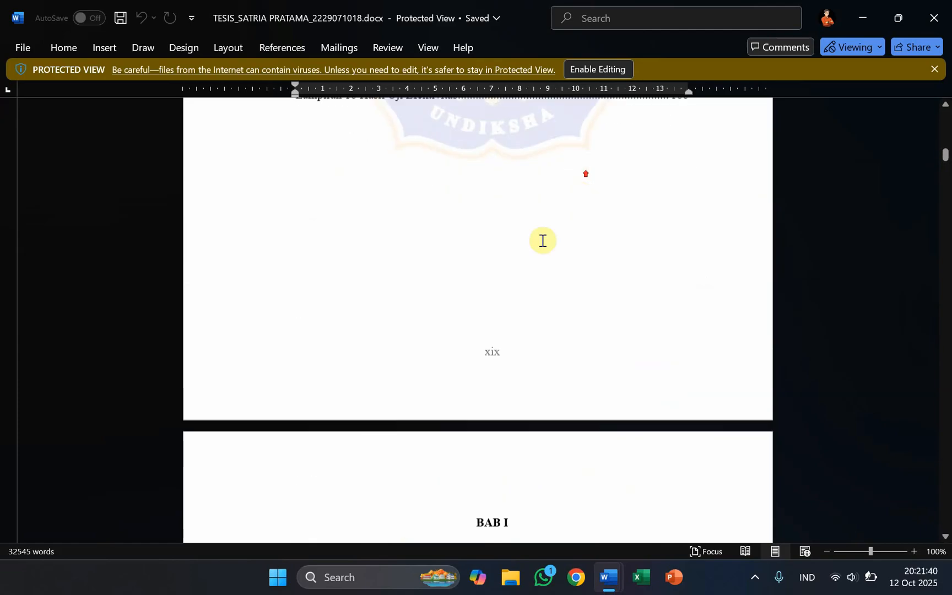
pyautogui.scroll(20, 512, 331)
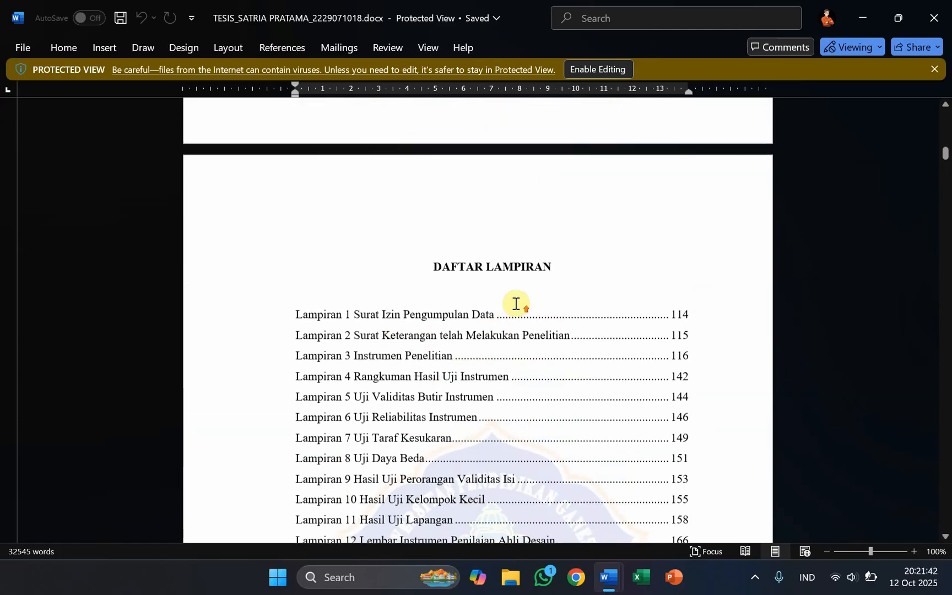
pyautogui.scroll(20, 472, 276)
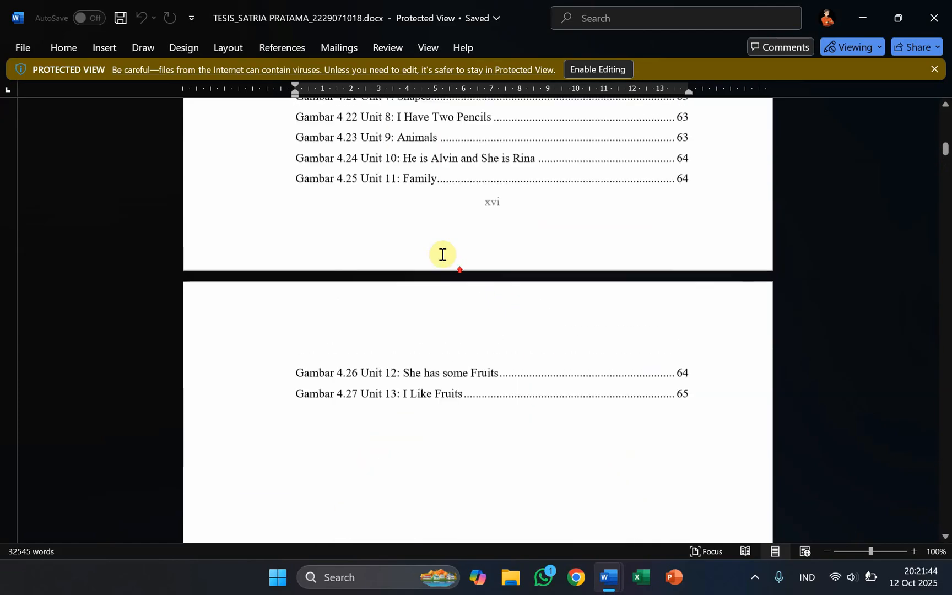
pyautogui.scroll(20, 427, 253)
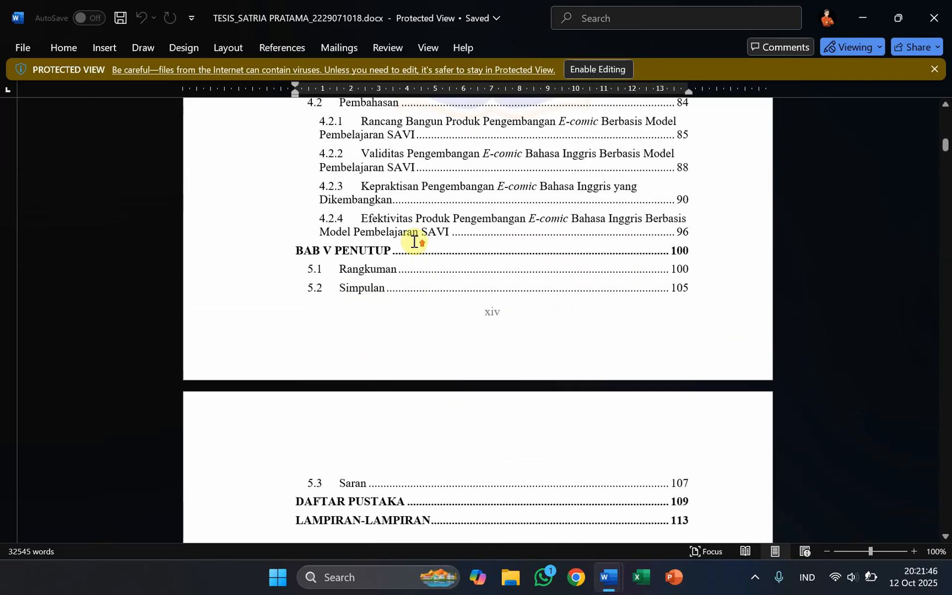
pyautogui.scroll(15, 406, 237)
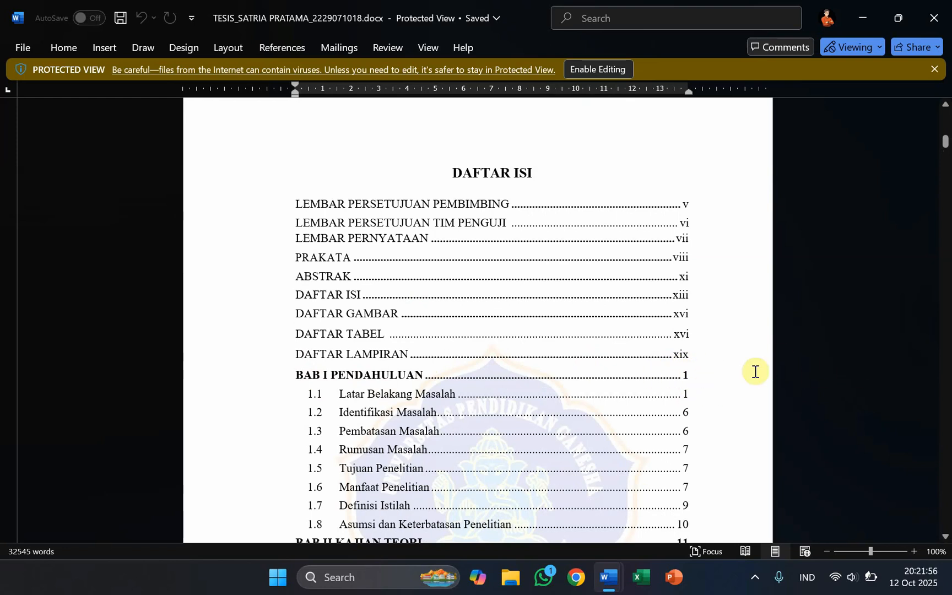
pyautogui.scroll(-3, 673, 379)
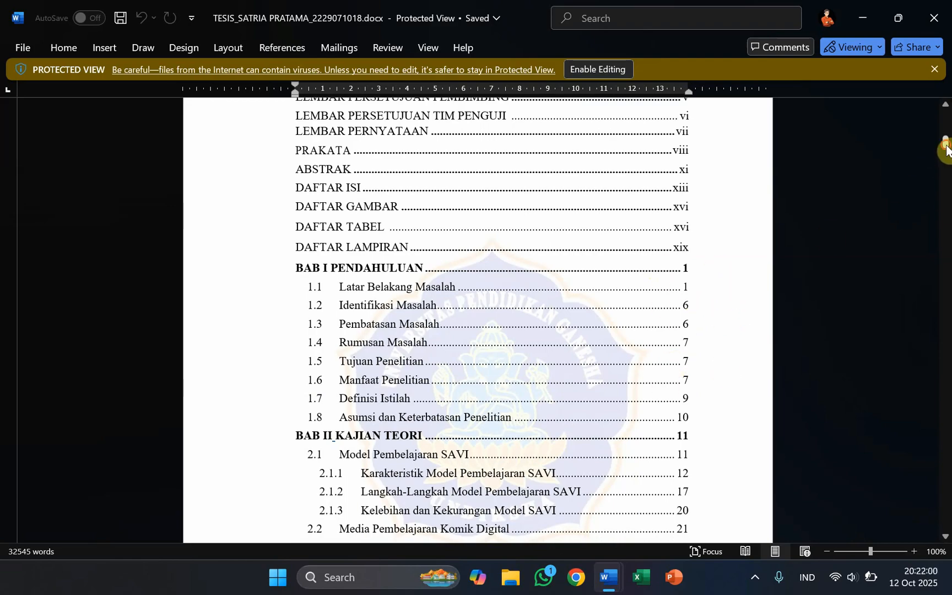
# Examine how the page number format and position change from the end of DAFTAR LAMPIRAN through the first pages of BAB I.
pyautogui.moveTo(947, 148); pyautogui.dragTo(947, 165)
pyautogui.scroll(11, 655, 297)
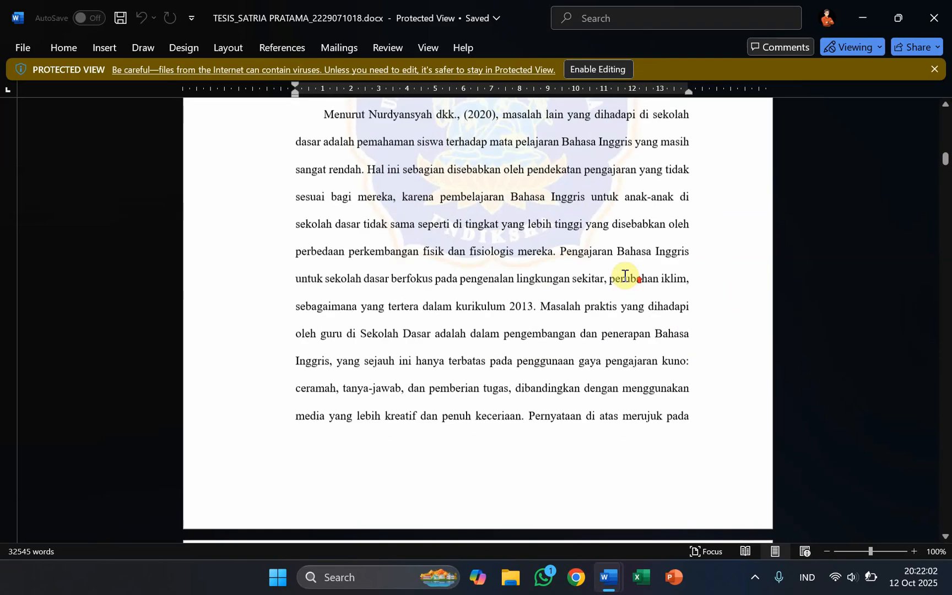
pyautogui.scroll(20, 624, 275)
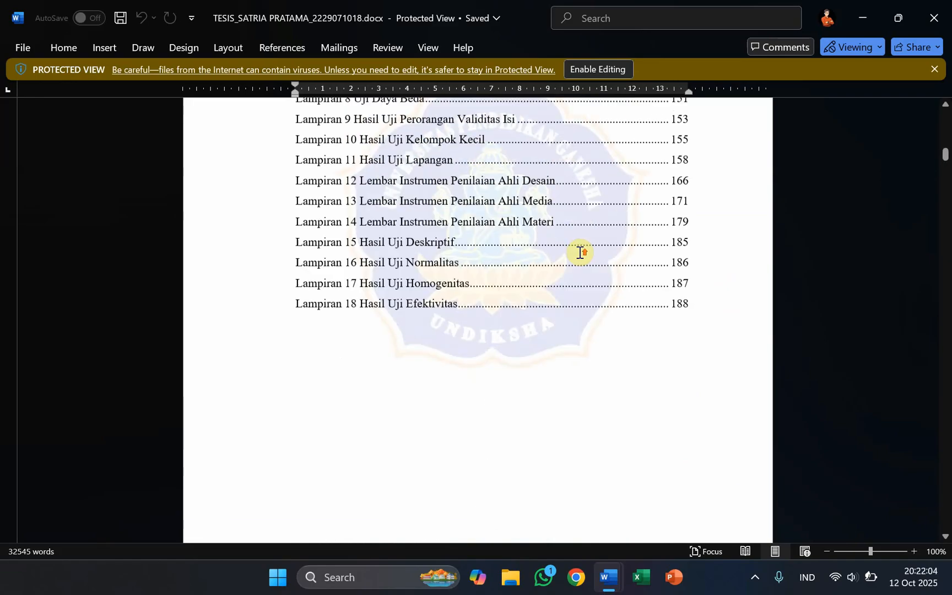
pyautogui.scroll(-7, 584, 251)
pyautogui.scroll(2, 435, 342)
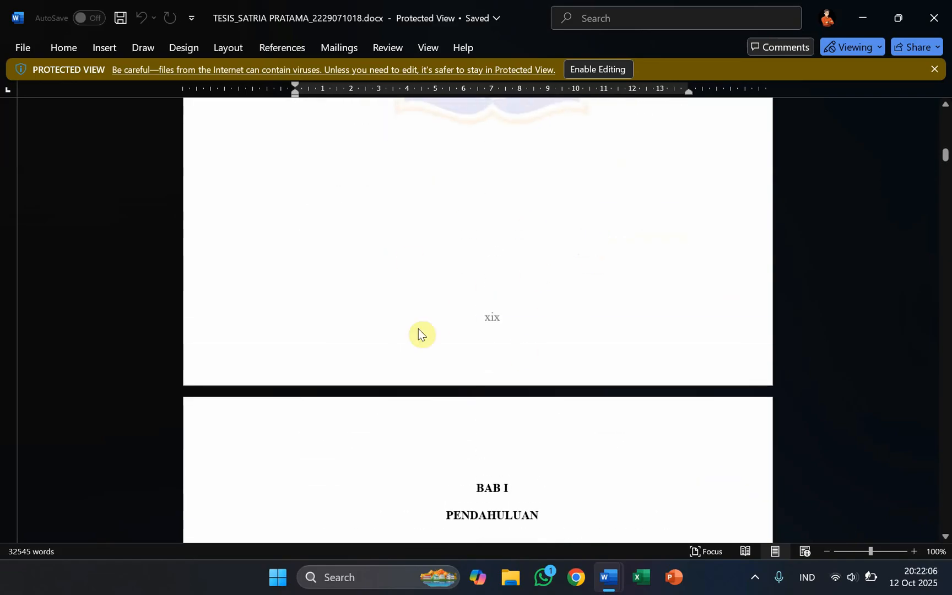
pyautogui.scroll(5, 543, 294)
pyautogui.scroll(-3, 531, 292)
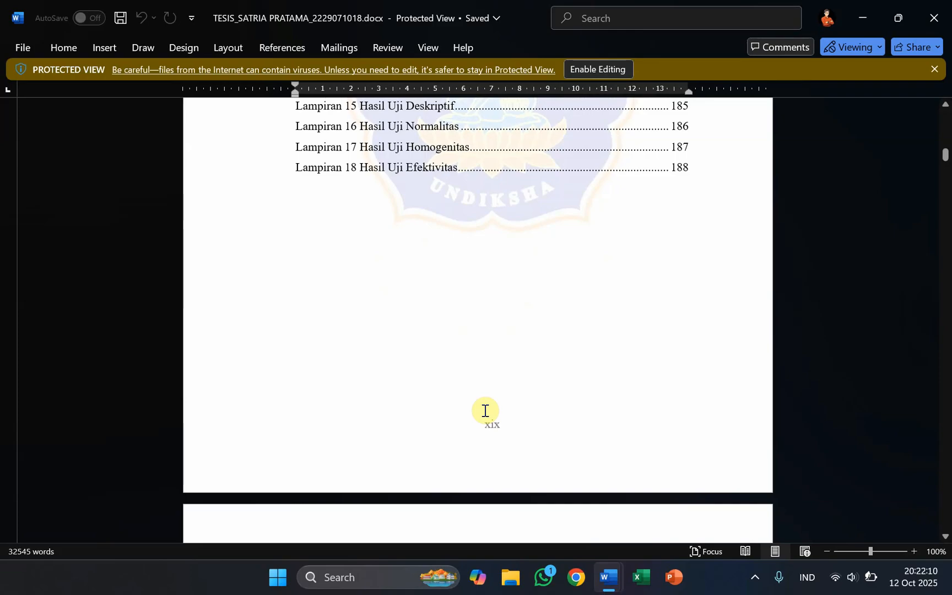
pyautogui.scroll(-6, 472, 406)
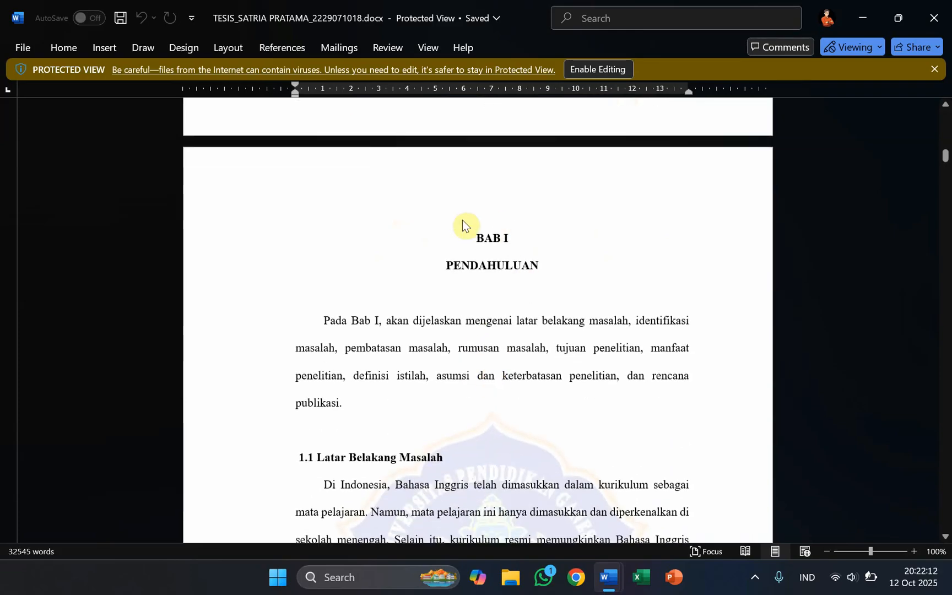
pyautogui.scroll(-10, 519, 265)
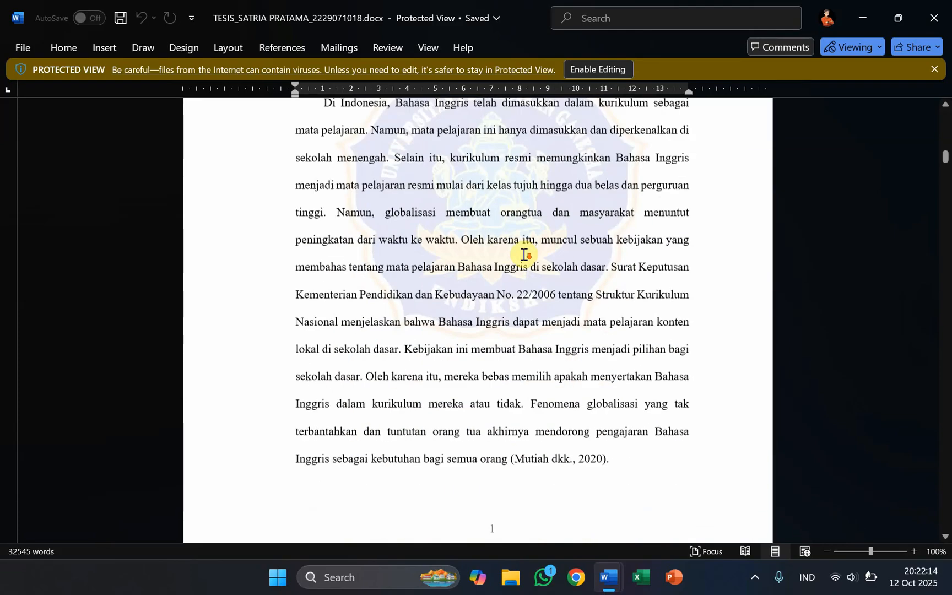
pyautogui.scroll(-1, 512, 287)
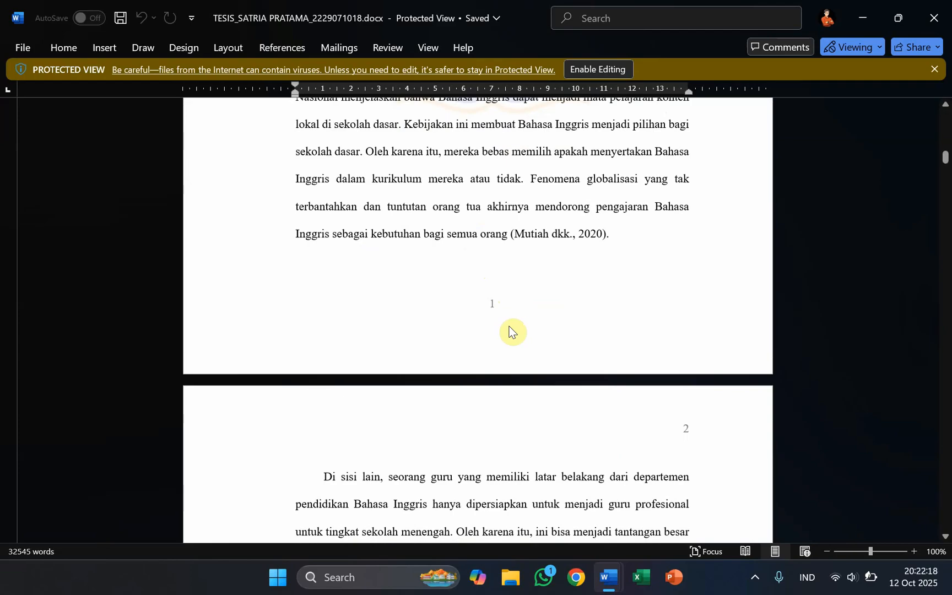
pyautogui.scroll(-3, 760, 419)
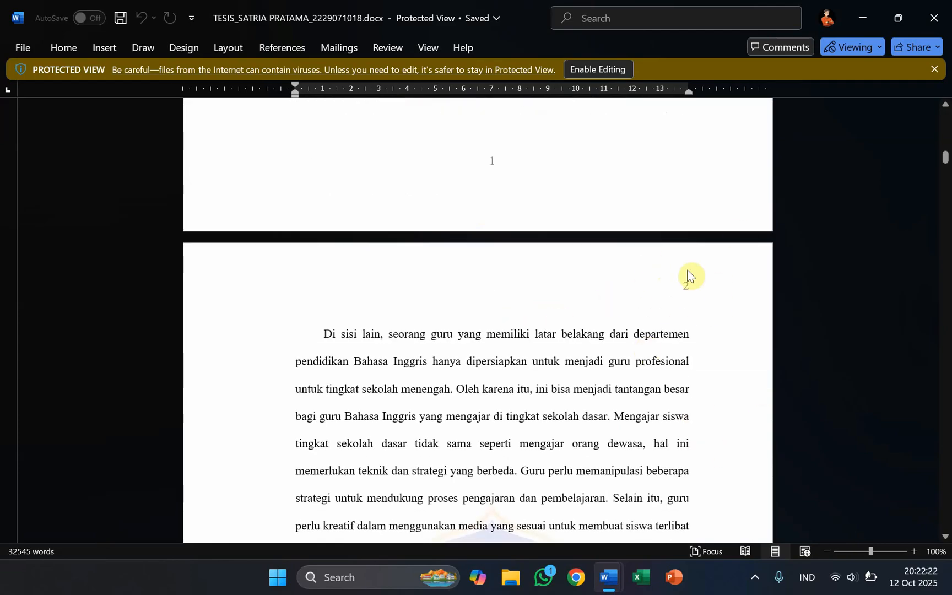
pyautogui.scroll(-10, 715, 288)
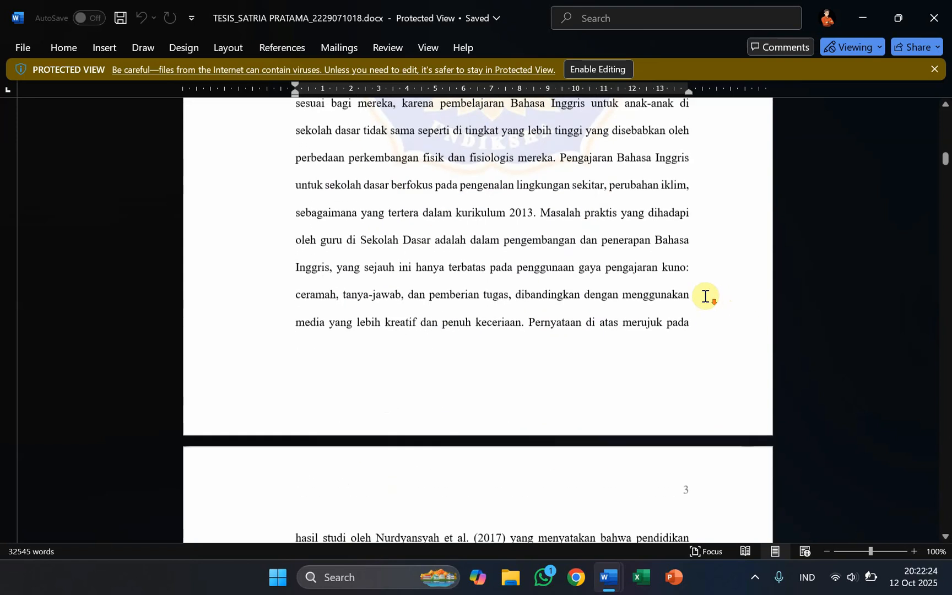
pyautogui.scroll(20, 695, 322)
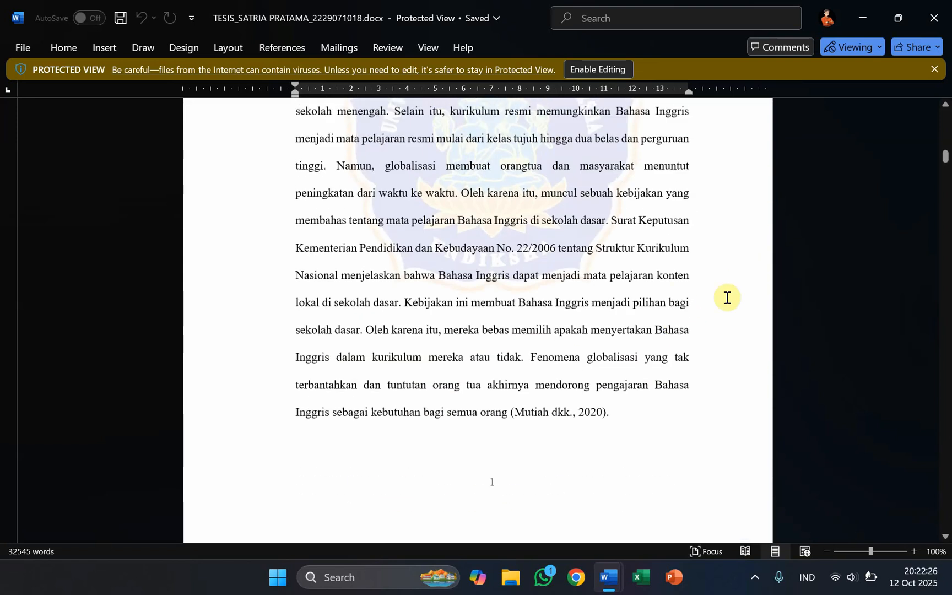
# Return to the front matter and inspect the footer page number on the page just before DAFTAR ISI.
pyautogui.moveTo(948, 162); pyautogui.dragTo(946, 144)
pyautogui.scroll(5, 716, 259)
pyautogui.scroll(10, 708, 250)
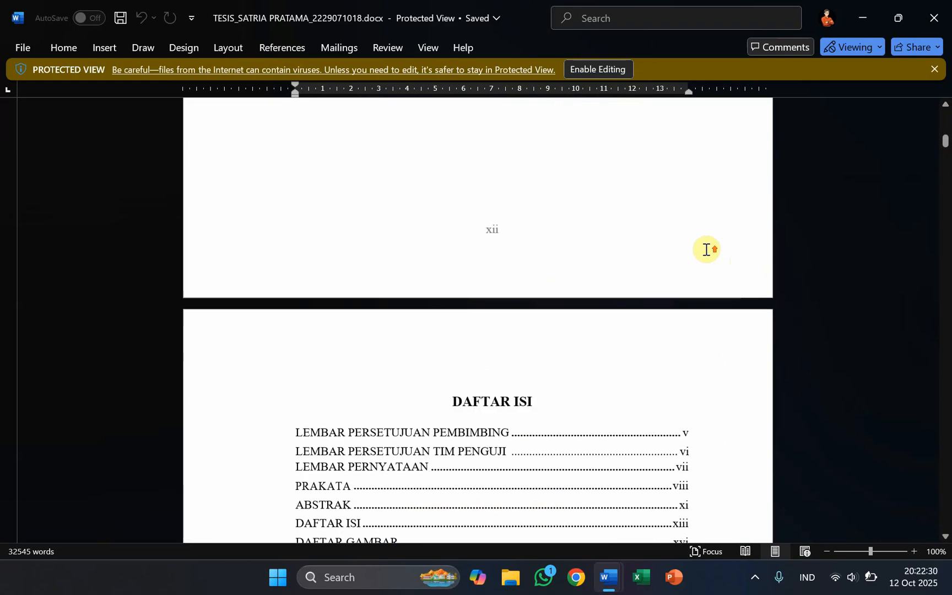
pyautogui.scroll(-3, 473, 386)
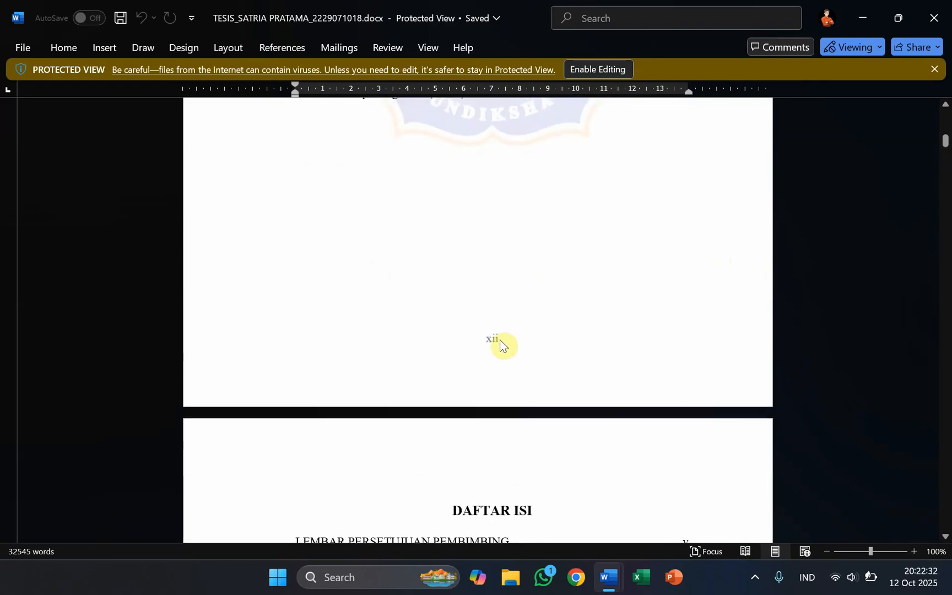
# Check the footer page numbers in the thesis front matter, from the examiners' approval sheet to LEMBAR PERNYATAAN.
pyautogui.scroll(5, 496, 356)
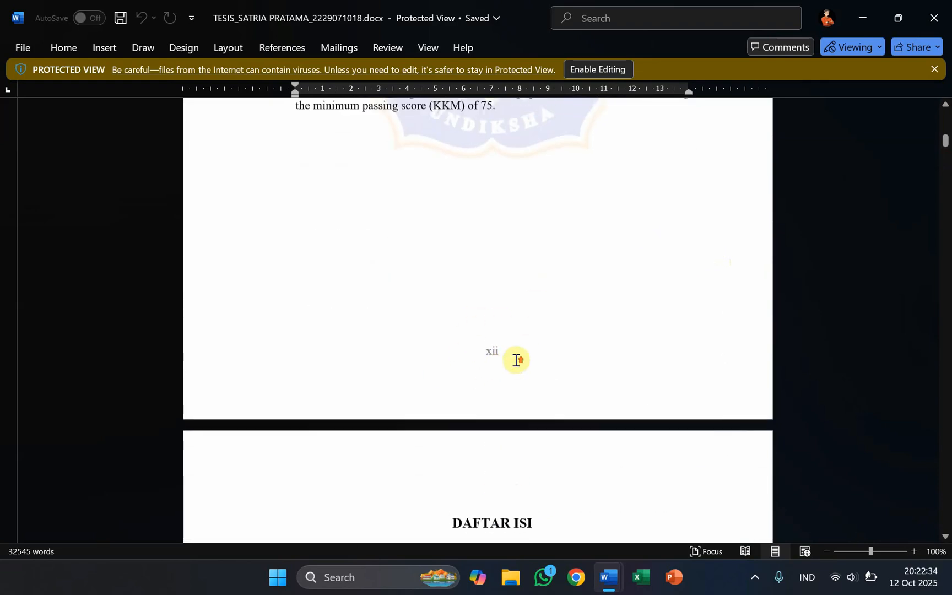
pyautogui.moveTo(945, 145); pyautogui.dragTo(947, 135)
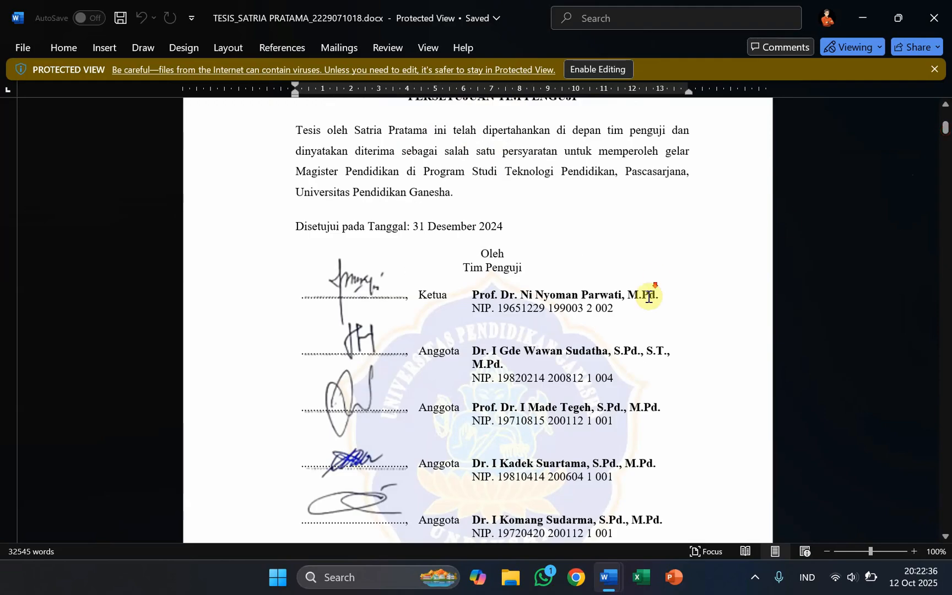
pyautogui.scroll(-10, 650, 295)
pyautogui.scroll(-3, 625, 270)
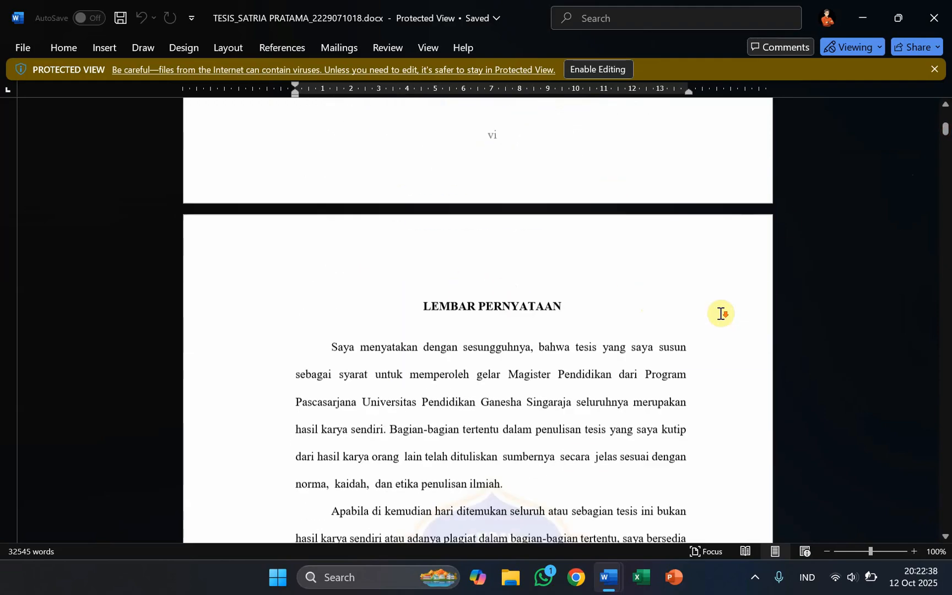
# Switch to Document1 and add "romawi" to the end of the text lines on pages 1 and 2.
pyautogui.click(608, 577)
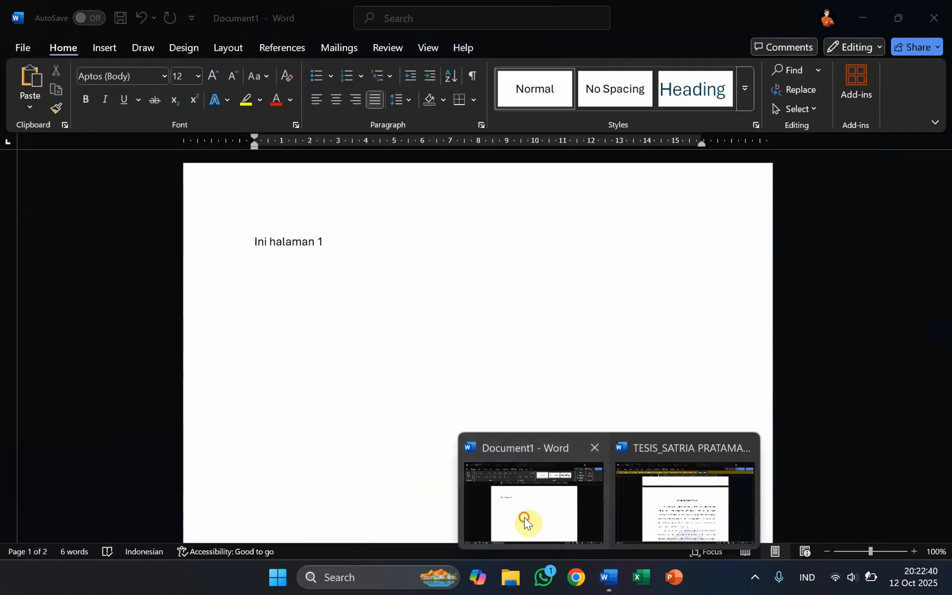
pyautogui.click(530, 504)
pyautogui.click(377, 254)
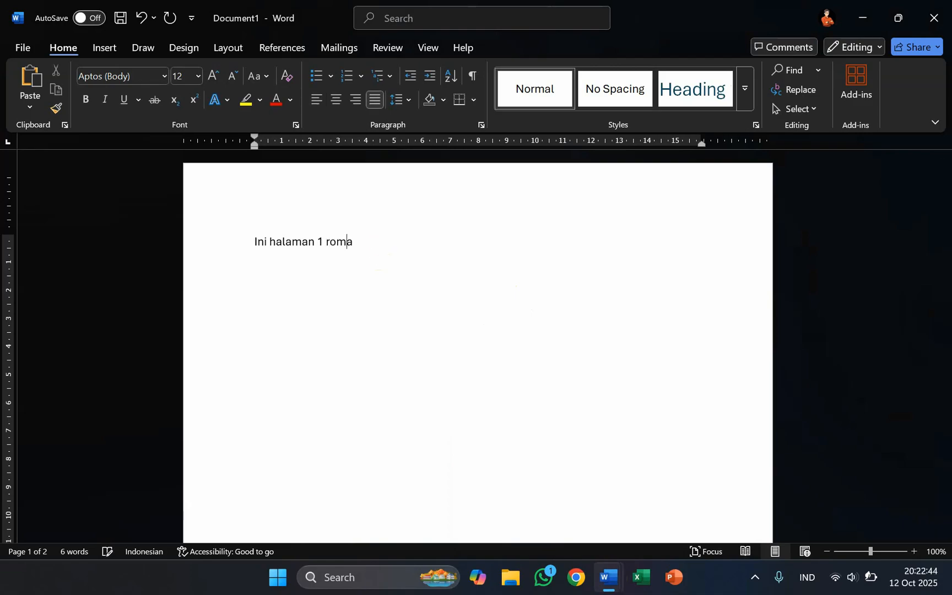
pyautogui.scroll(-10, 382, 240)
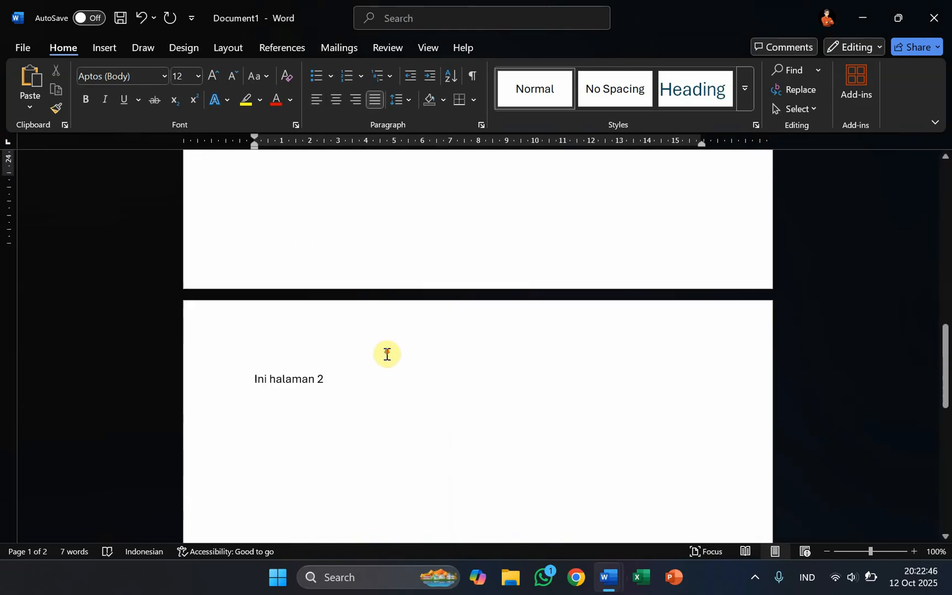
pyautogui.click(388, 349)
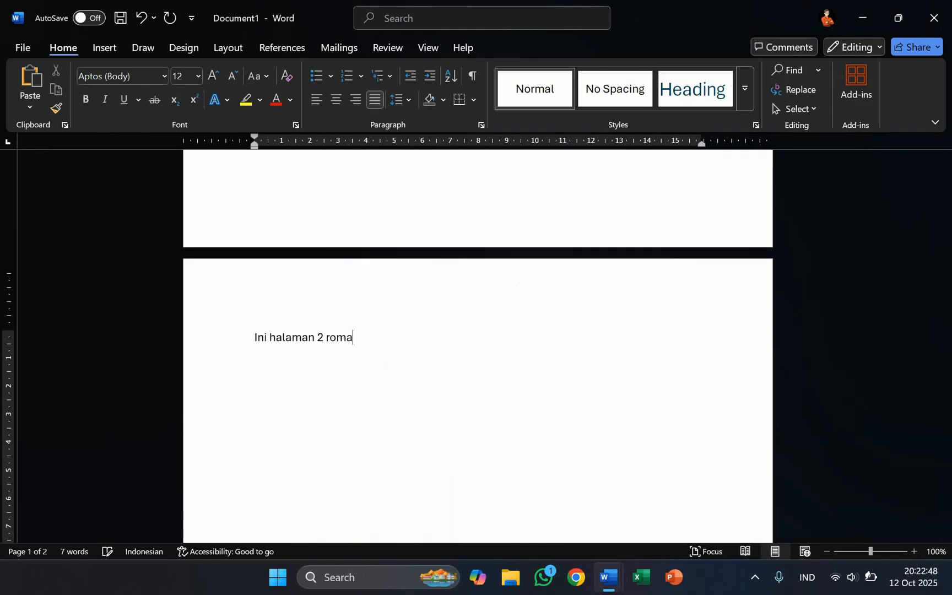
# Compare the available page number placements, including page margins, top of page and bottom of page.
pyautogui.scroll(10, 499, 372)
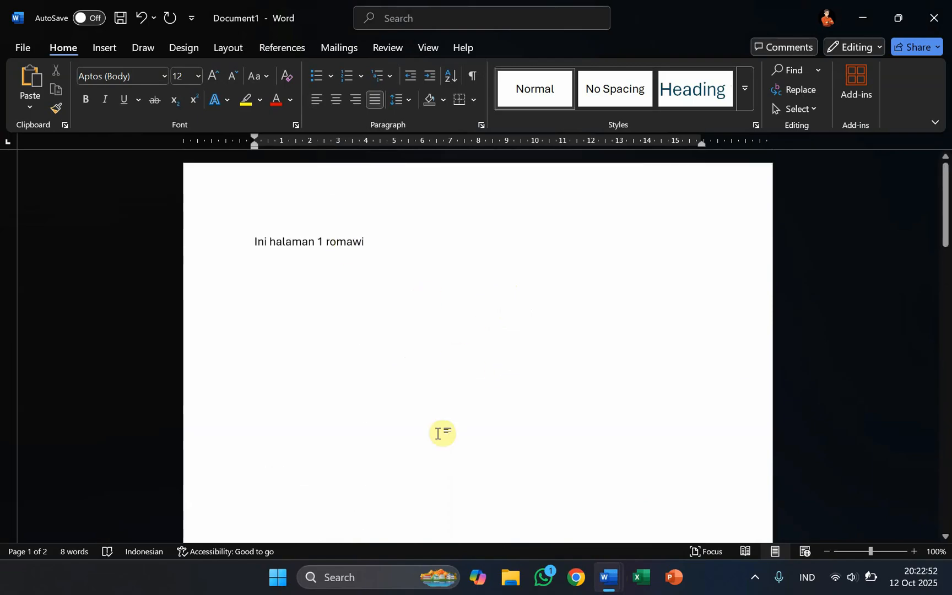
pyautogui.click(107, 54)
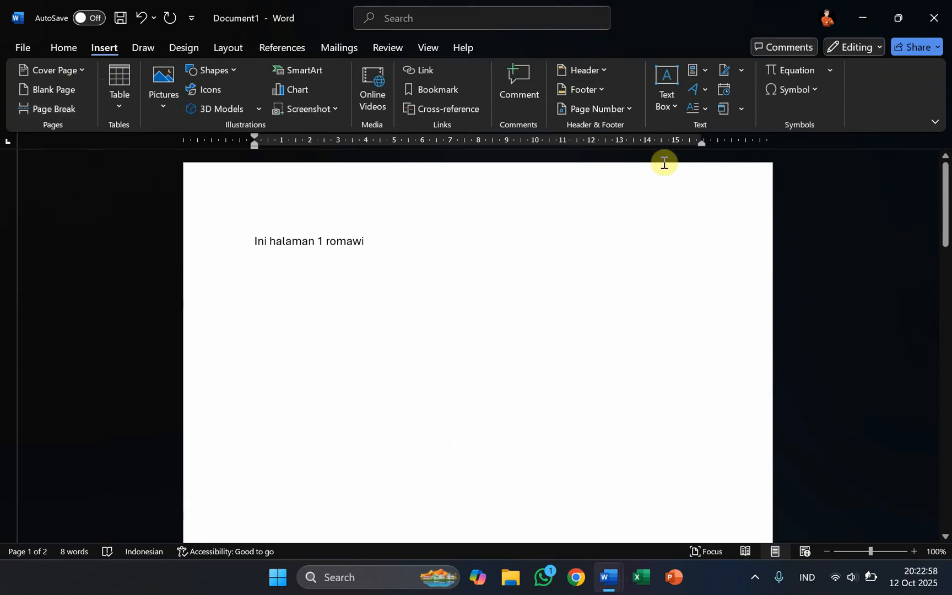
pyautogui.click(631, 109)
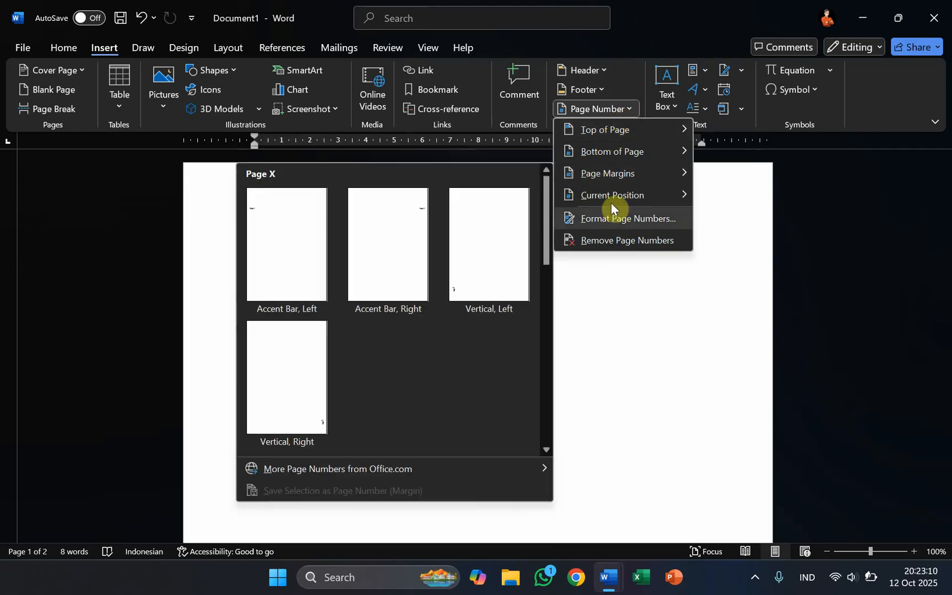
pyautogui.moveTo(593, 174)
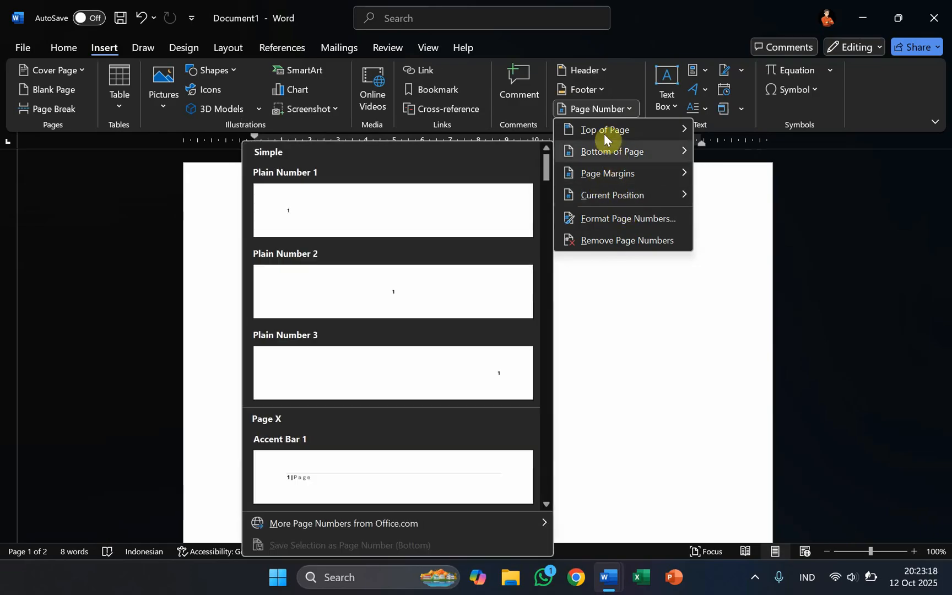
pyautogui.moveTo(603, 131)
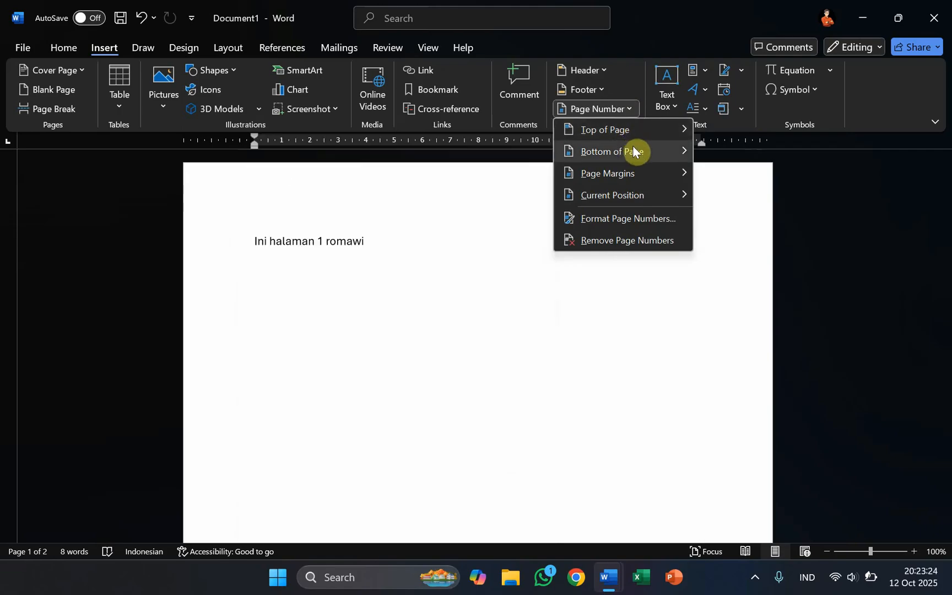
pyautogui.moveTo(633, 147)
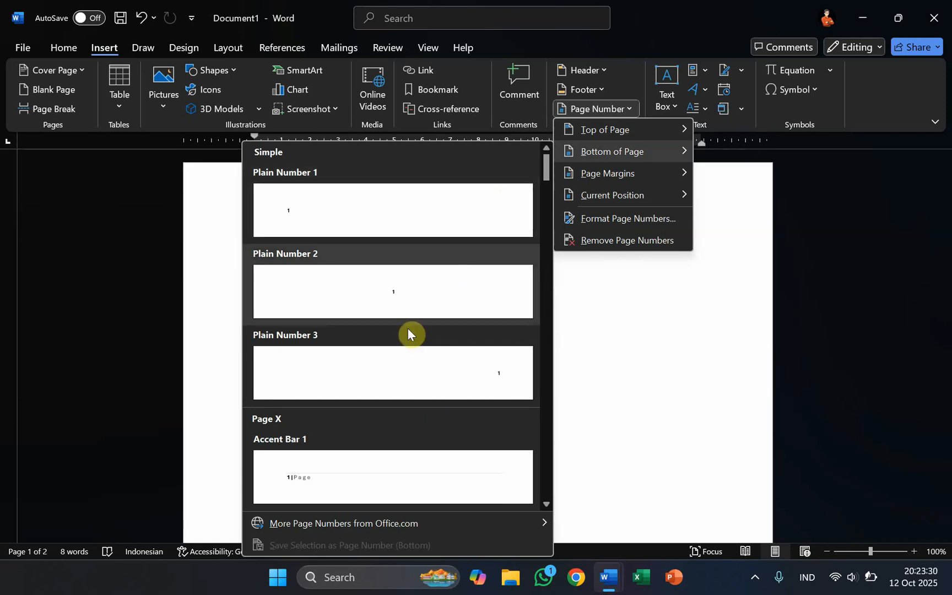
# Browse the bottom-of-page number styles from the Page X designs to Stacked Pages, and return to the simple ones.
pyautogui.scroll(-3, 433, 249)
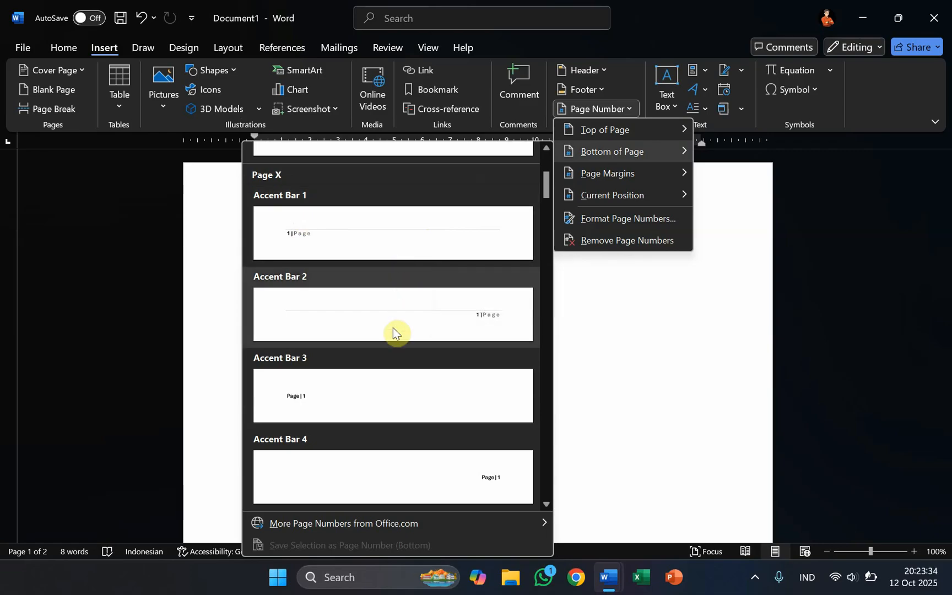
pyautogui.scroll(-3, 388, 429)
pyautogui.scroll(-3, 403, 314)
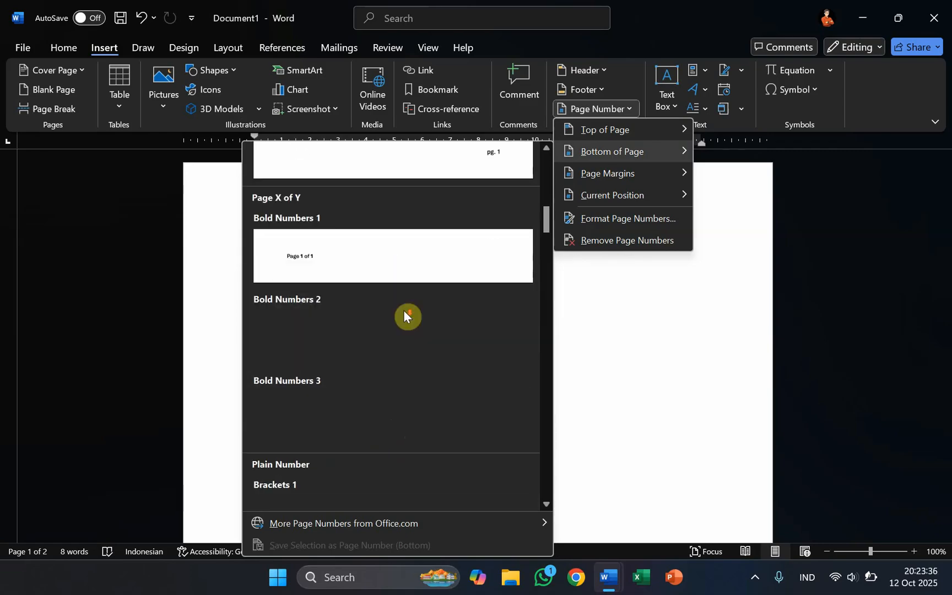
pyautogui.scroll(-3, 406, 313)
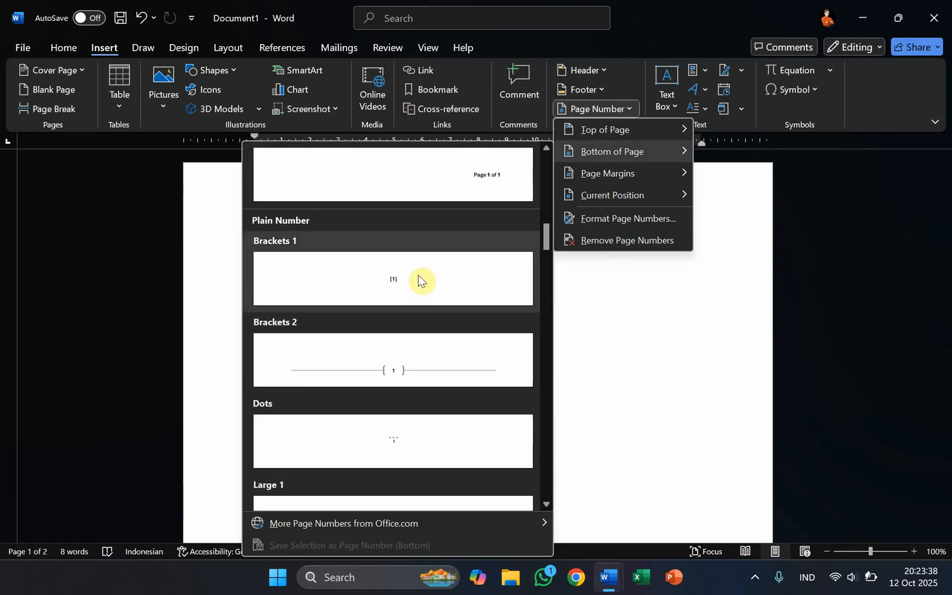
pyautogui.scroll(-6, 419, 276)
pyautogui.scroll(3, 418, 275)
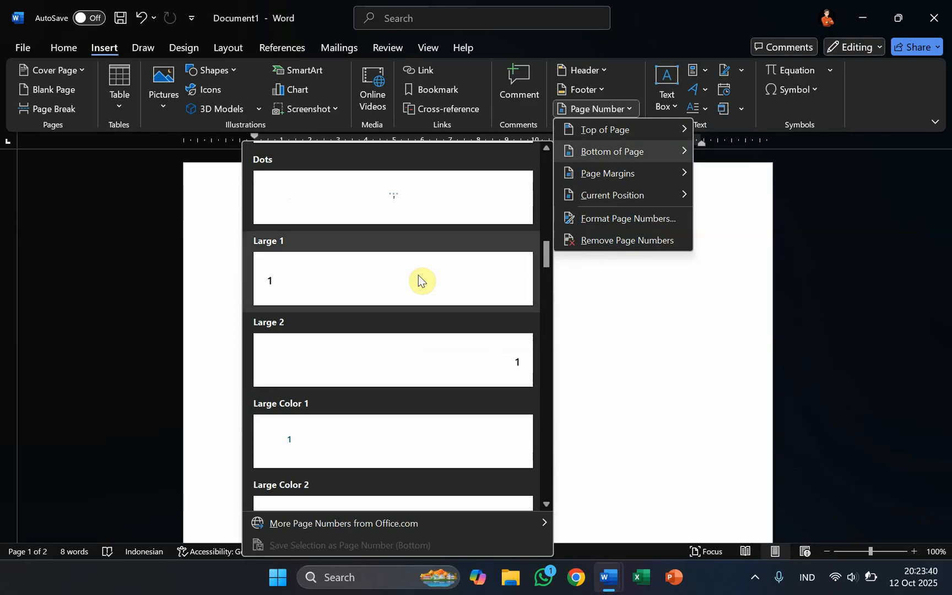
pyautogui.scroll(-6, 418, 275)
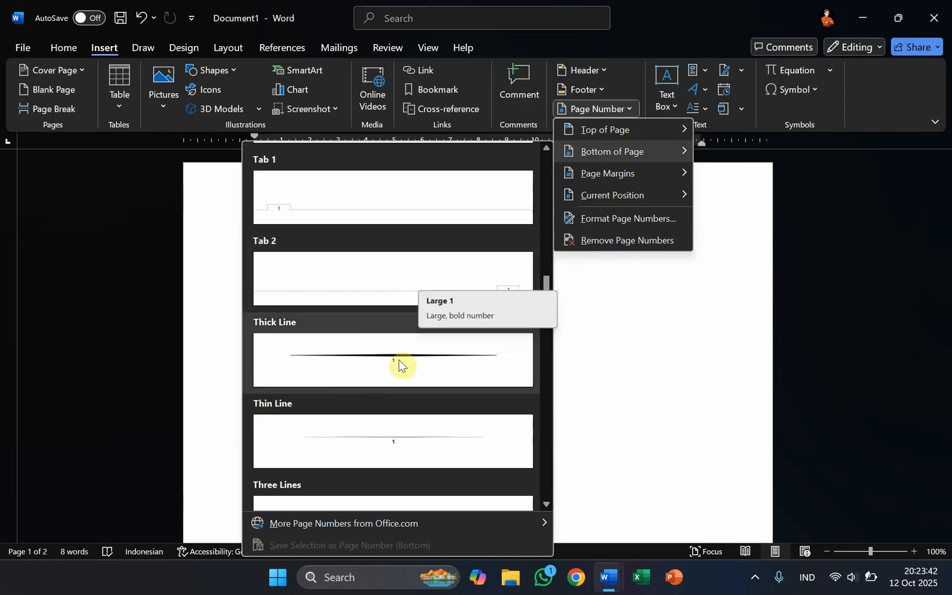
pyautogui.scroll(-3, 398, 362)
pyautogui.scroll(-6, 385, 372)
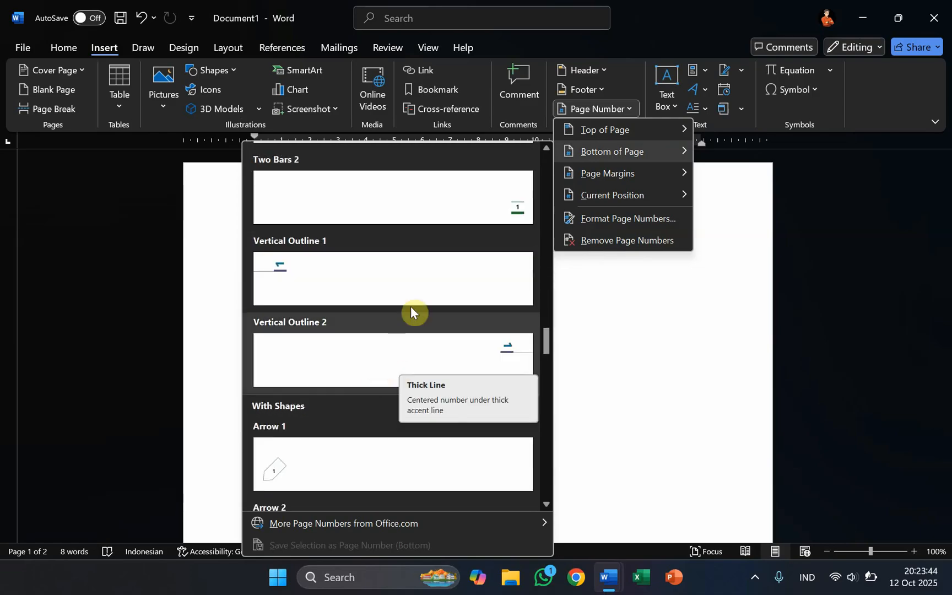
pyautogui.scroll(-9, 413, 302)
pyautogui.scroll(3, 416, 304)
pyautogui.scroll(-10, 415, 299)
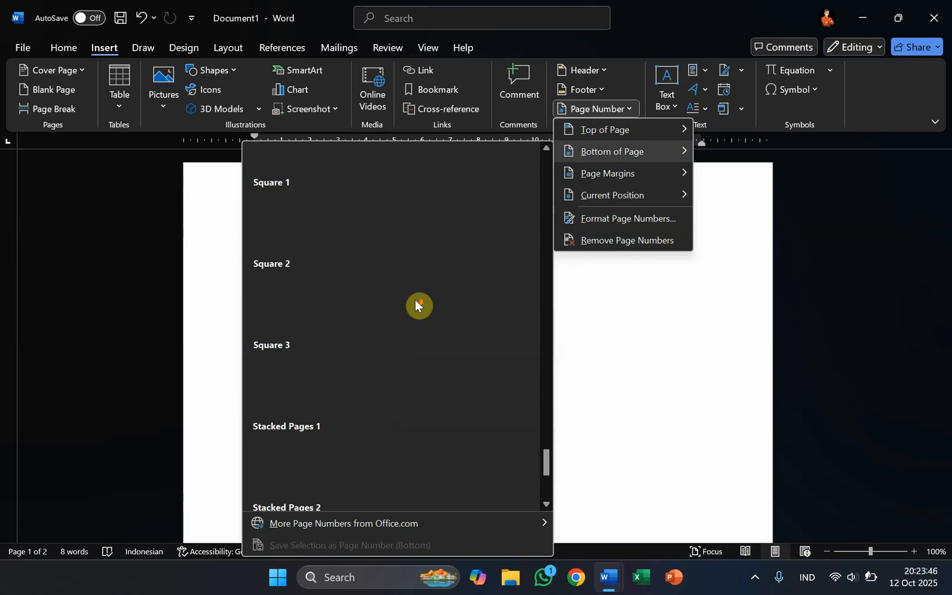
pyautogui.scroll(20, 418, 287)
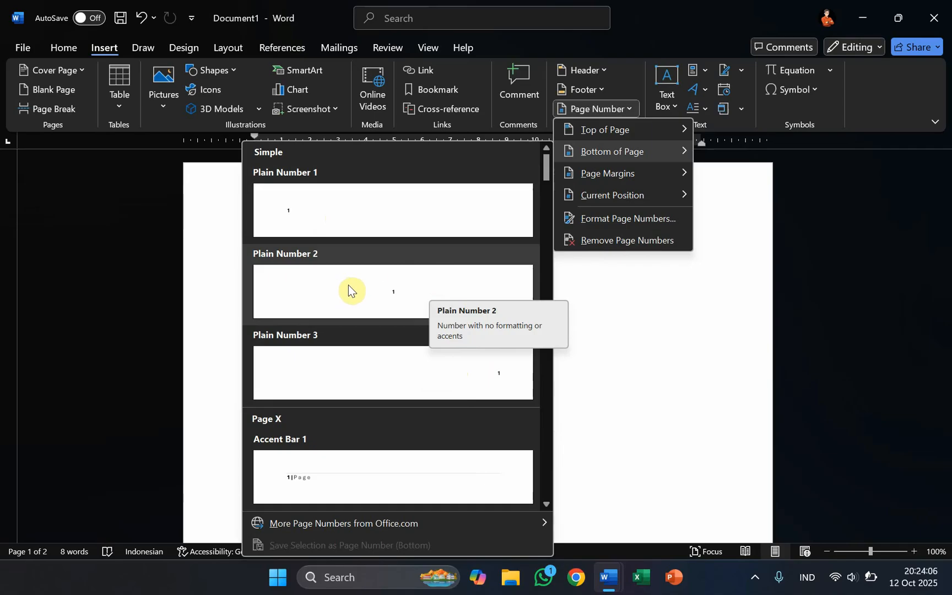
# Insert Plain Number 2 page numbers at the bottom of the page and check the footers of both pages.
pyautogui.click(371, 290)
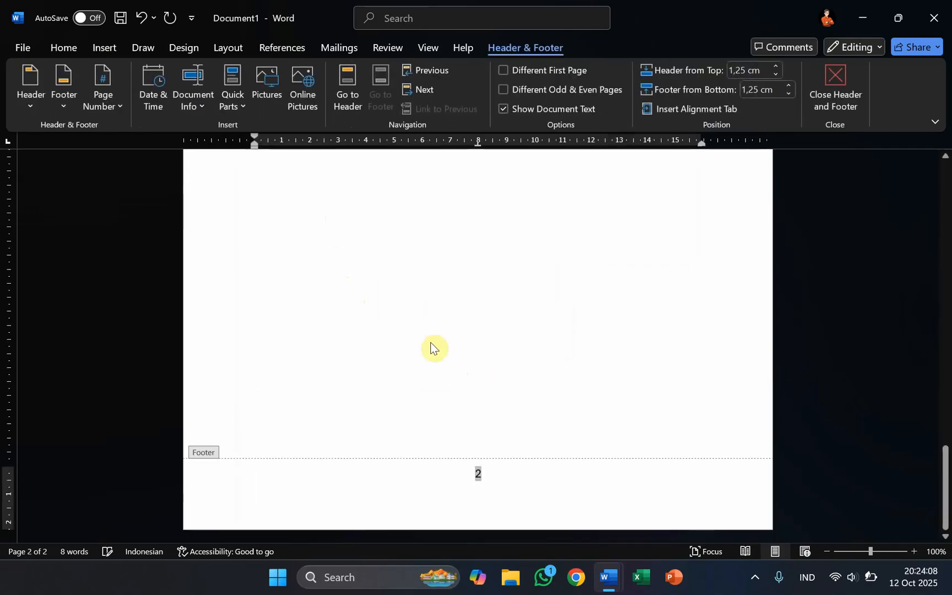
pyautogui.scroll(10, 496, 380)
pyautogui.scroll(2, 490, 372)
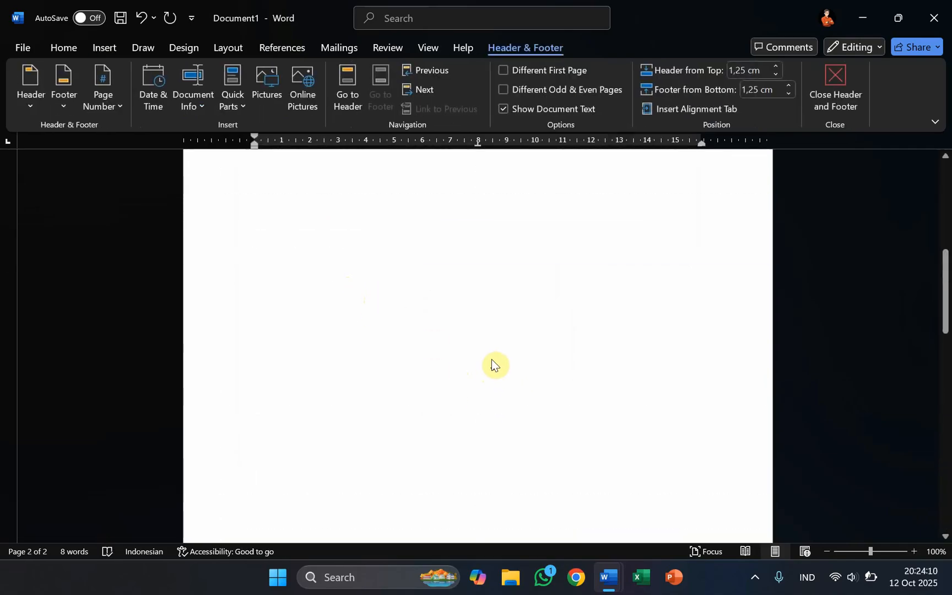
pyautogui.scroll(-8, 496, 370)
pyautogui.scroll(3, 501, 368)
pyautogui.scroll(10, 501, 368)
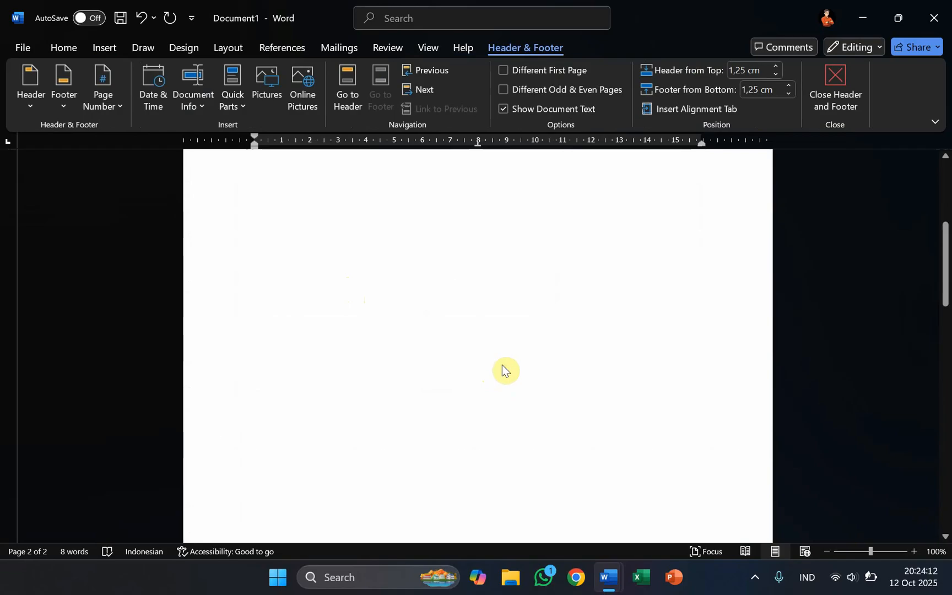
pyautogui.scroll(-9, 503, 370)
pyautogui.scroll(-10, 504, 367)
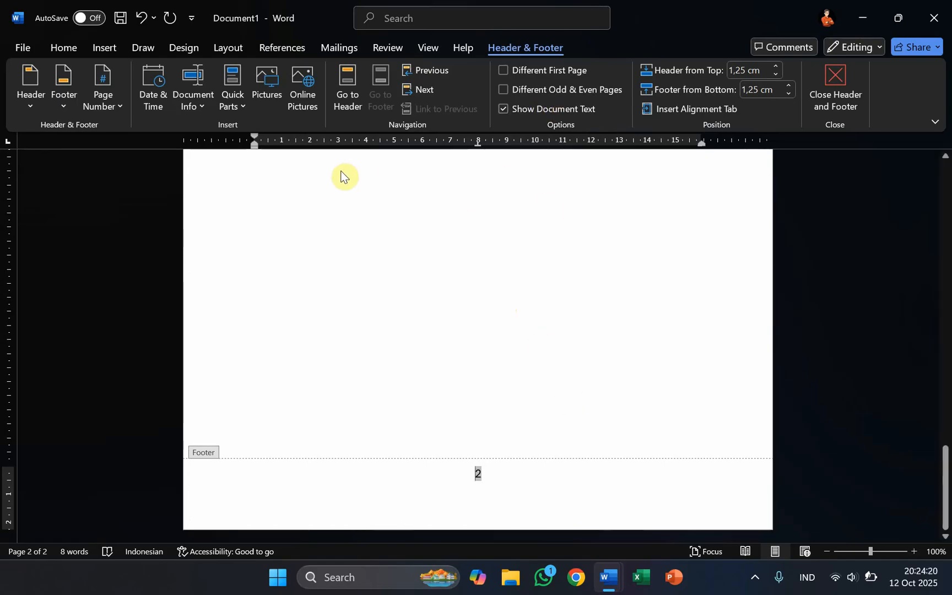
pyautogui.scroll(10, 433, 307)
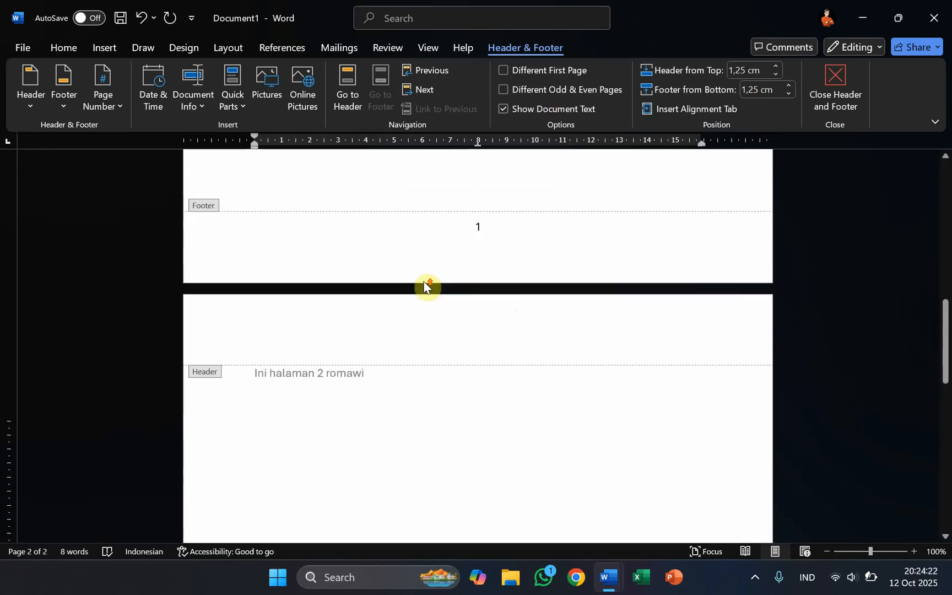
pyautogui.scroll(-1, 457, 374)
pyautogui.scroll(-1, 471, 401)
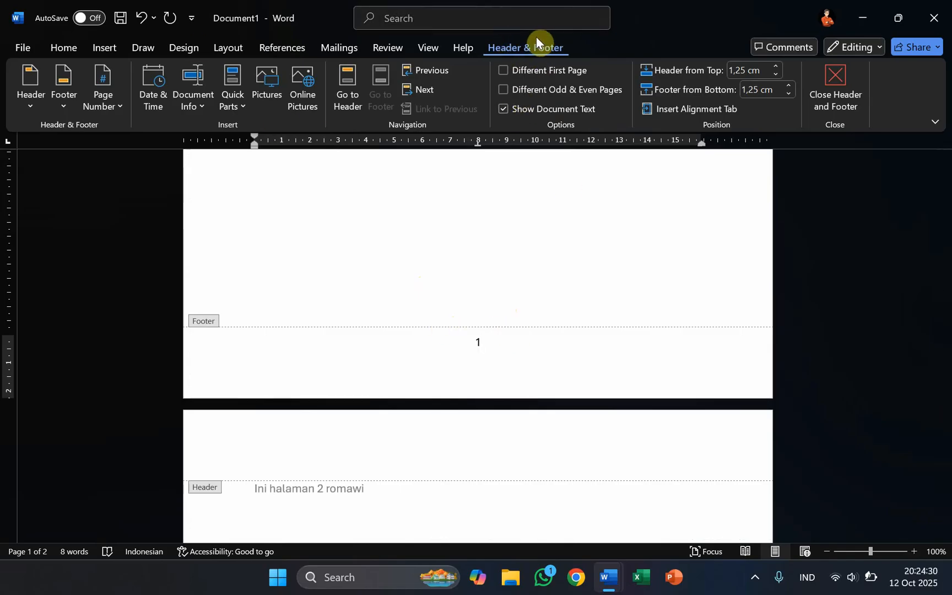
# Set the page number format to i, ii, iii, ... and check the footers of both pages.
pyautogui.click(108, 110)
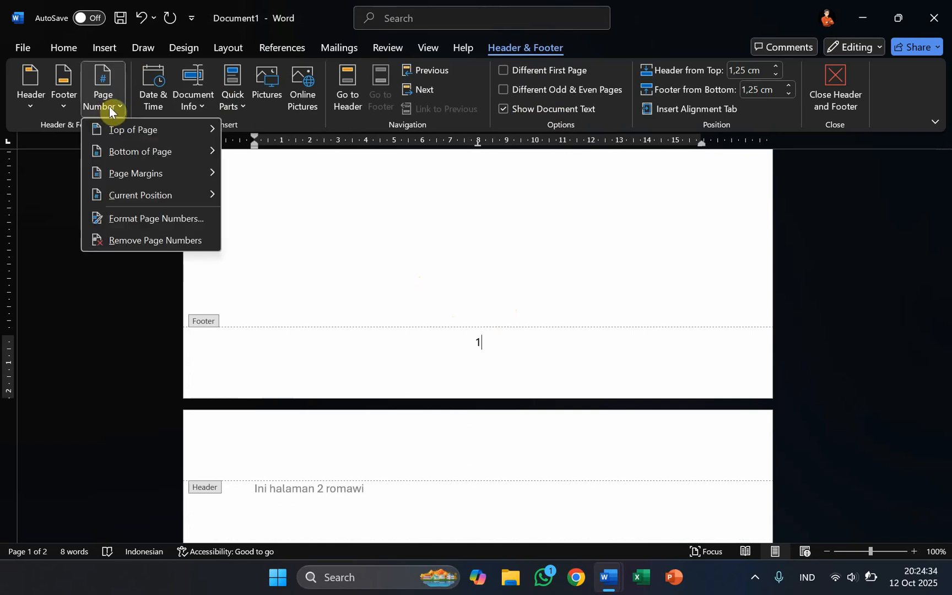
pyautogui.click(124, 218)
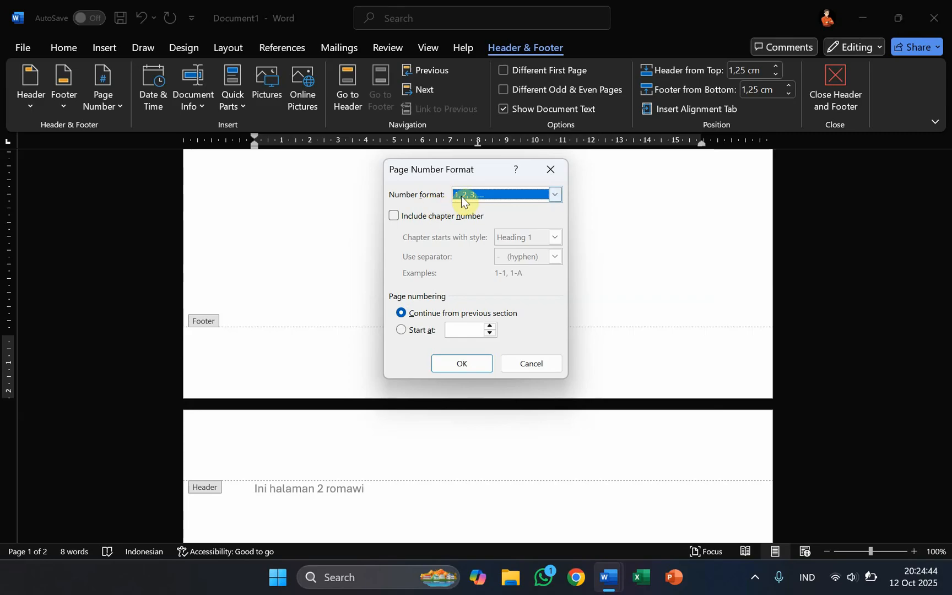
pyautogui.click(479, 194)
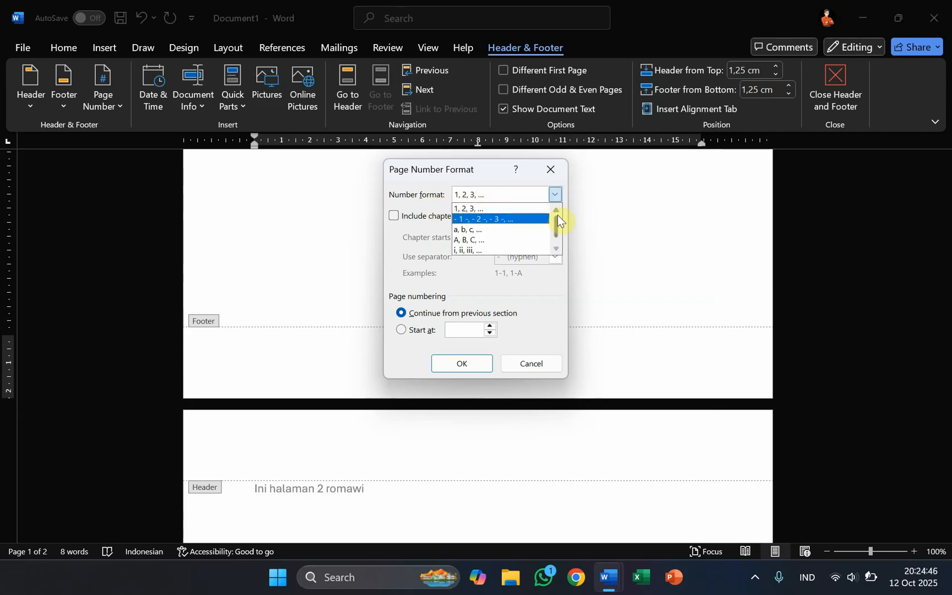
pyautogui.moveTo(559, 222); pyautogui.dragTo(558, 231)
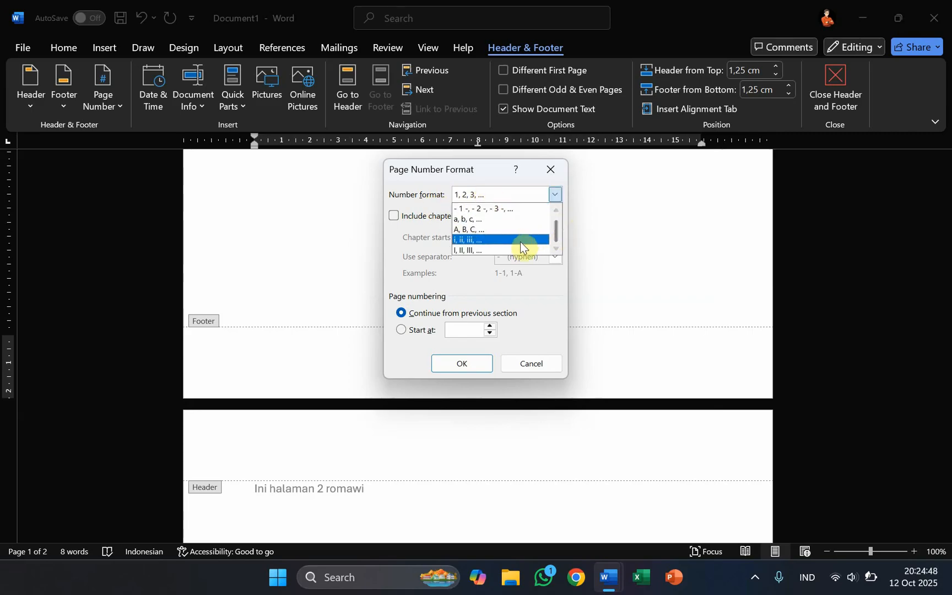
pyautogui.click(494, 242)
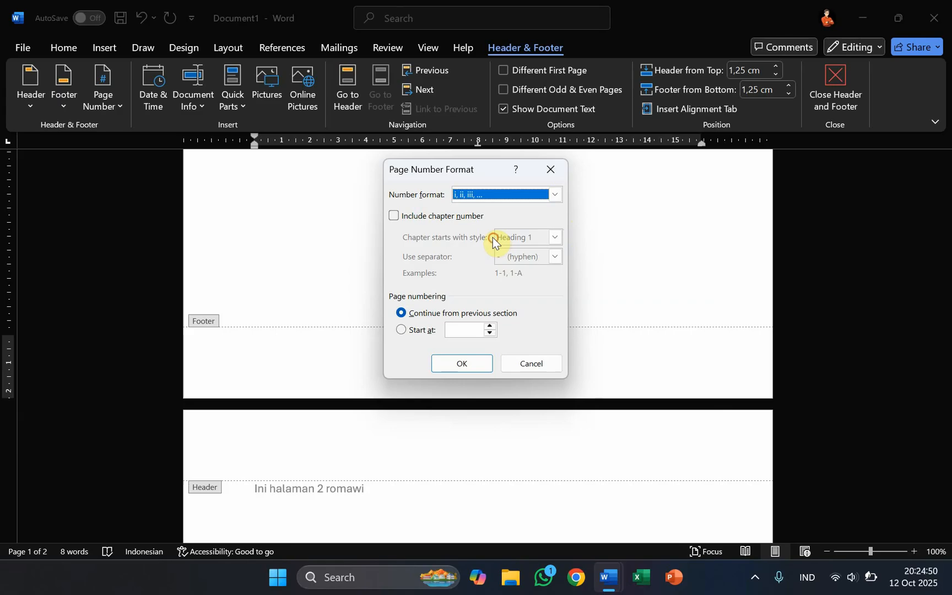
pyautogui.click(461, 365)
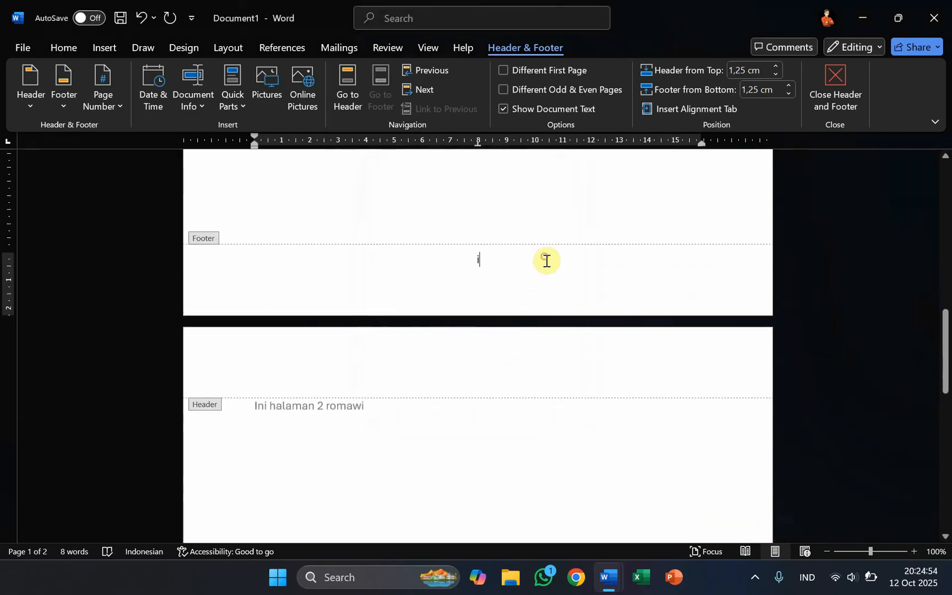
pyautogui.scroll(-6, 550, 269)
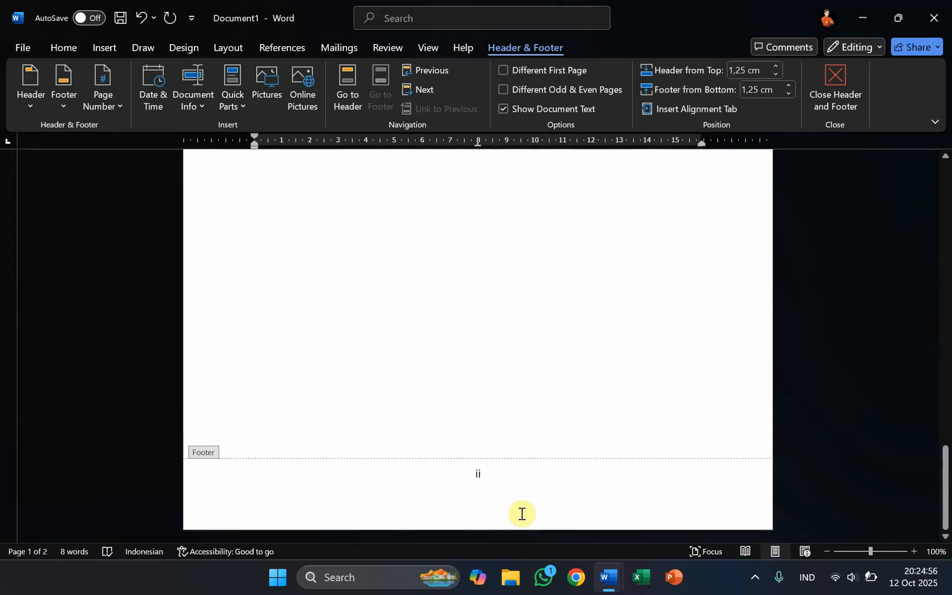
pyautogui.click(521, 478)
pyautogui.scroll(5, 523, 417)
pyautogui.scroll(10, 523, 410)
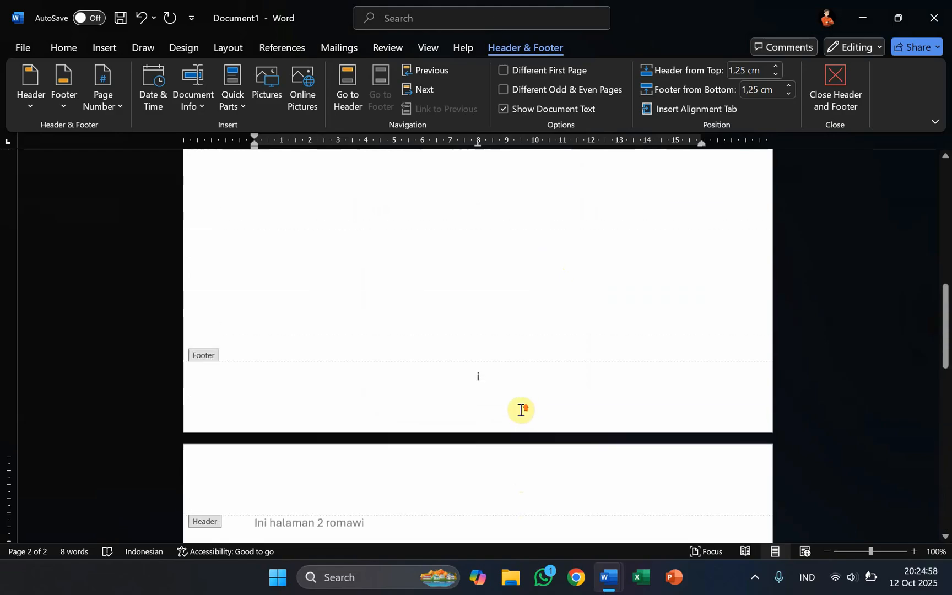
# Check page 2's footer number, close header and footer editing, and review both pages.
pyautogui.scroll(-15, 524, 401)
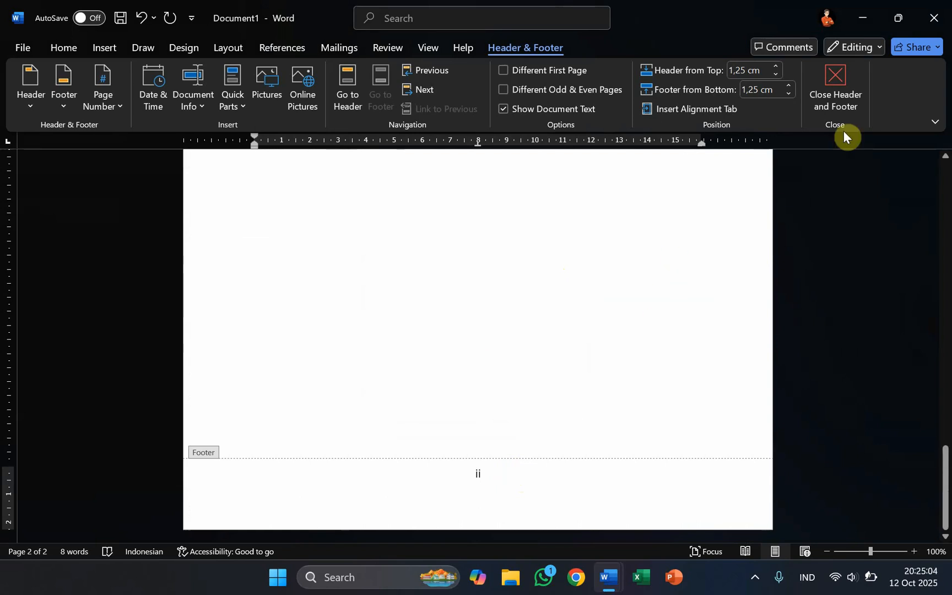
pyautogui.click(835, 97)
pyautogui.scroll(-5, 453, 450)
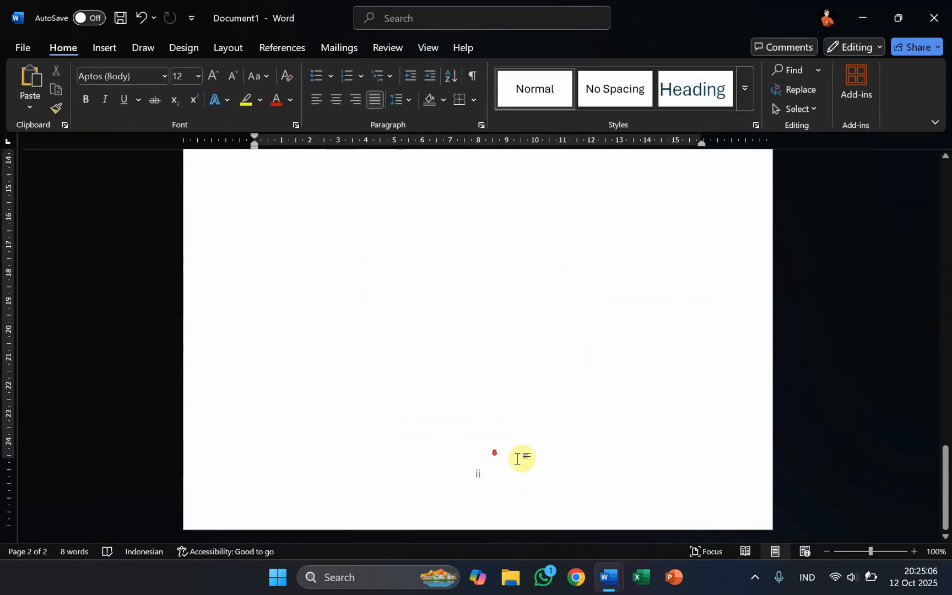
pyautogui.scroll(6, 517, 458)
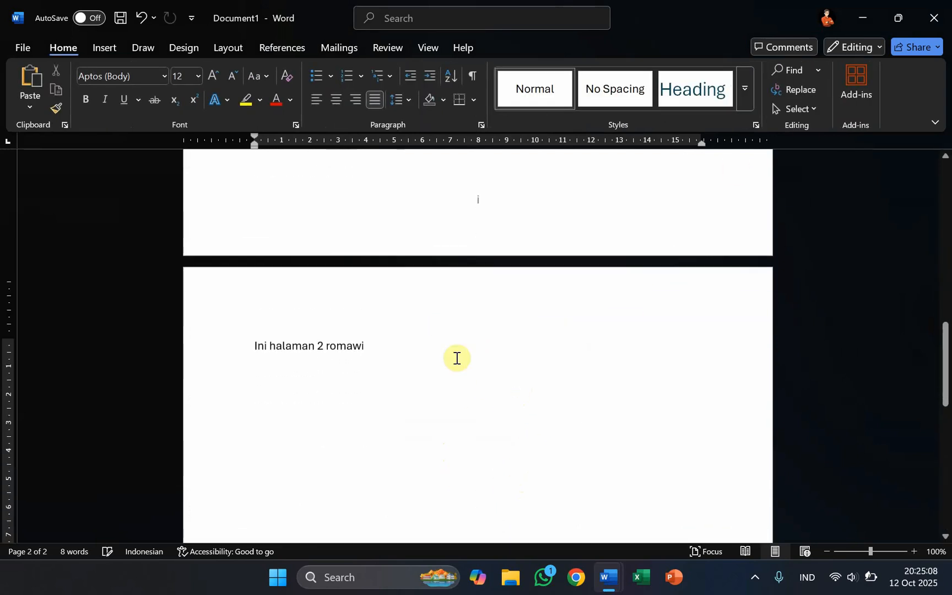
# Switch to the thesis document and examine how page numbering changes from the Roman-numbered front matter to the first chapter's pages.
pyautogui.click(613, 576)
pyautogui.click(667, 532)
pyautogui.scroll(-20, 506, 251)
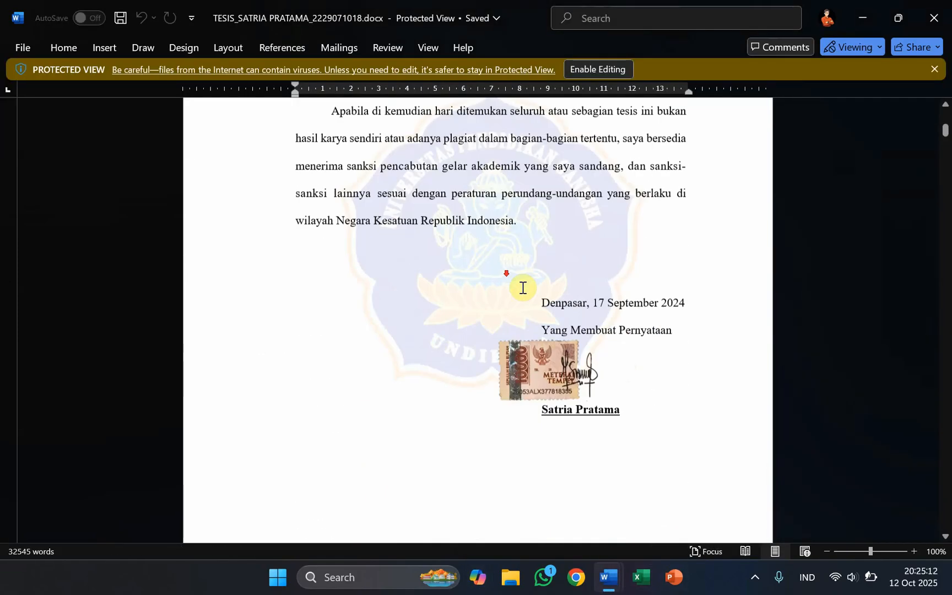
pyautogui.scroll(-15, 947, 177)
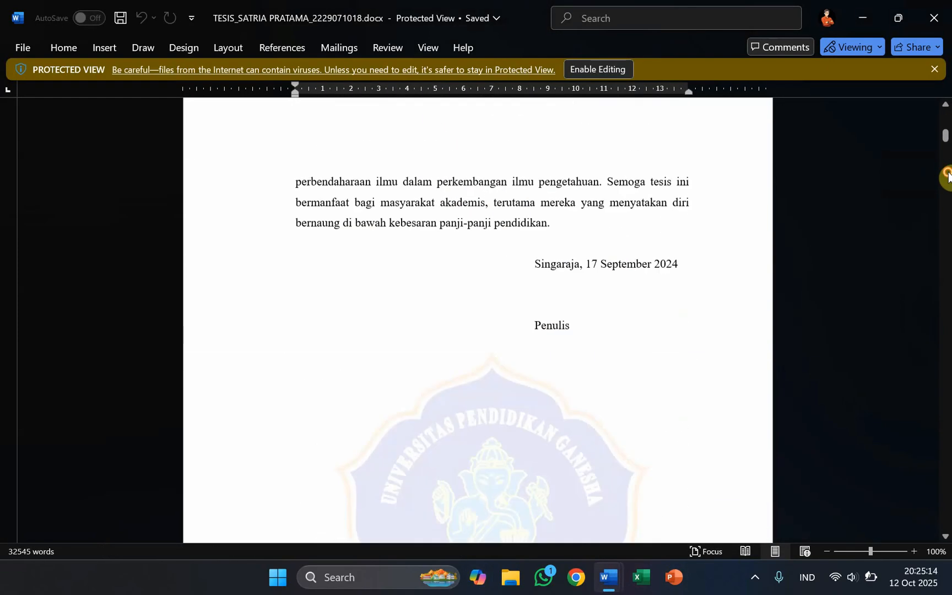
pyautogui.scroll(-20, 946, 413)
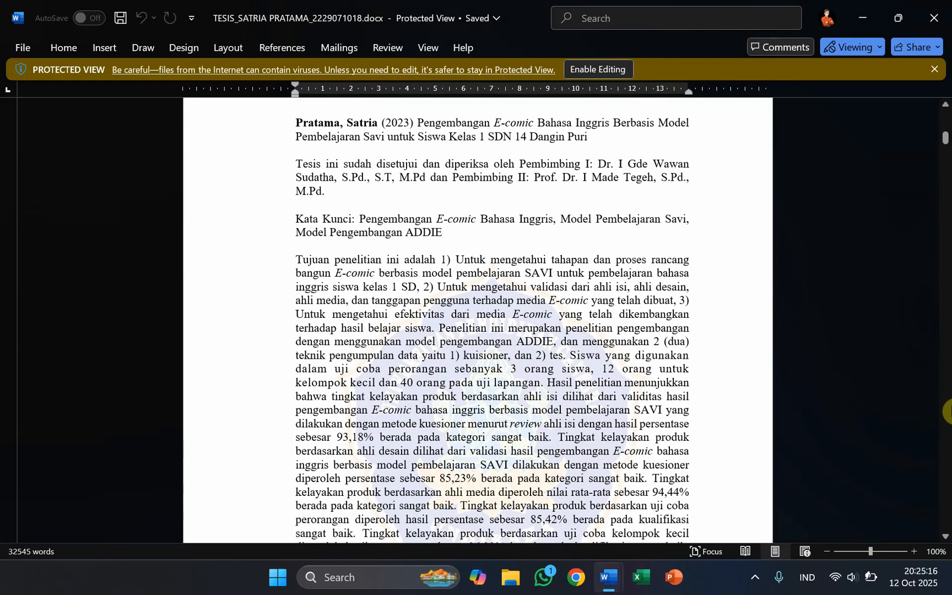
pyautogui.scroll(-20, 946, 414)
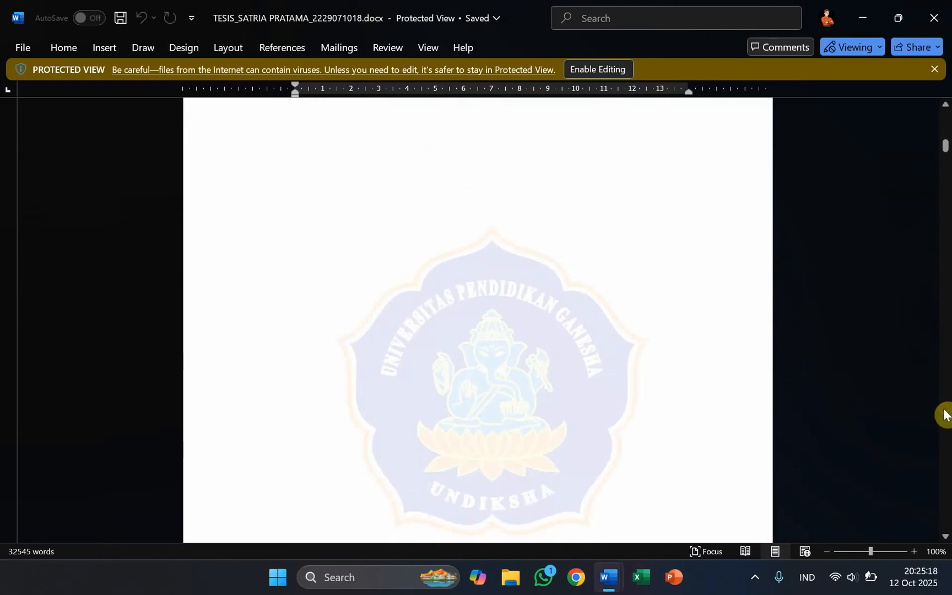
pyautogui.scroll(-20, 942, 413)
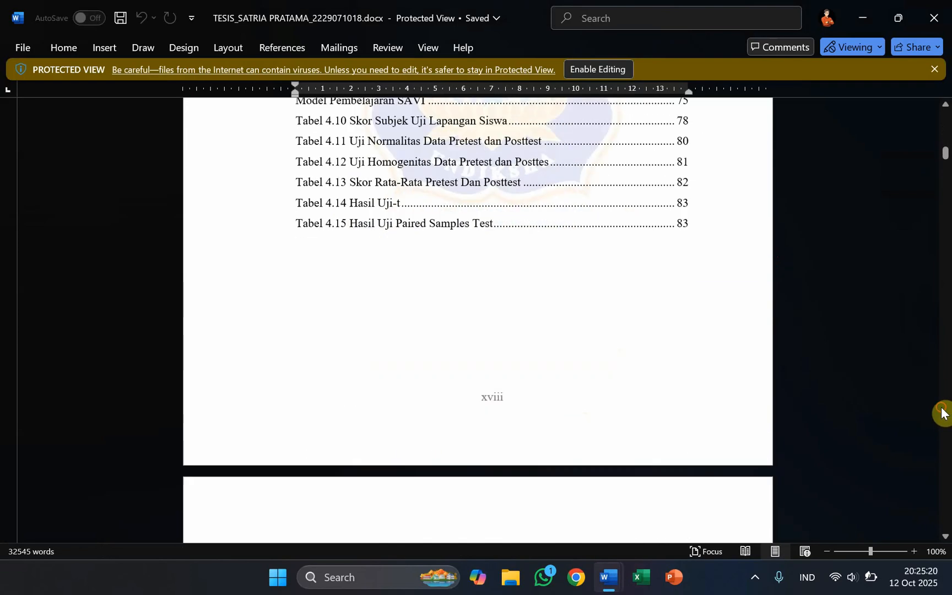
pyautogui.scroll(-10, 945, 416)
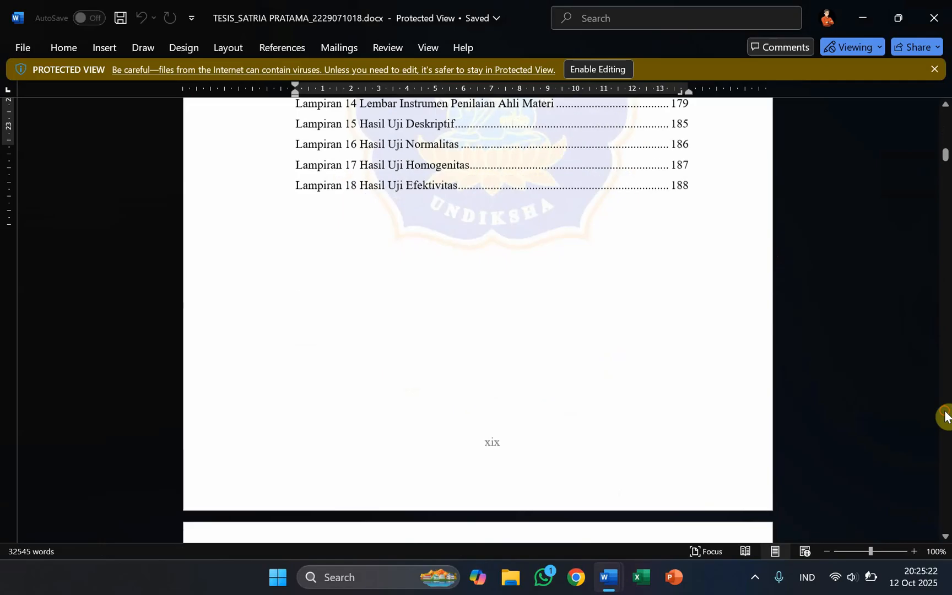
pyautogui.scroll(8, 672, 321)
pyautogui.scroll(-4, 468, 377)
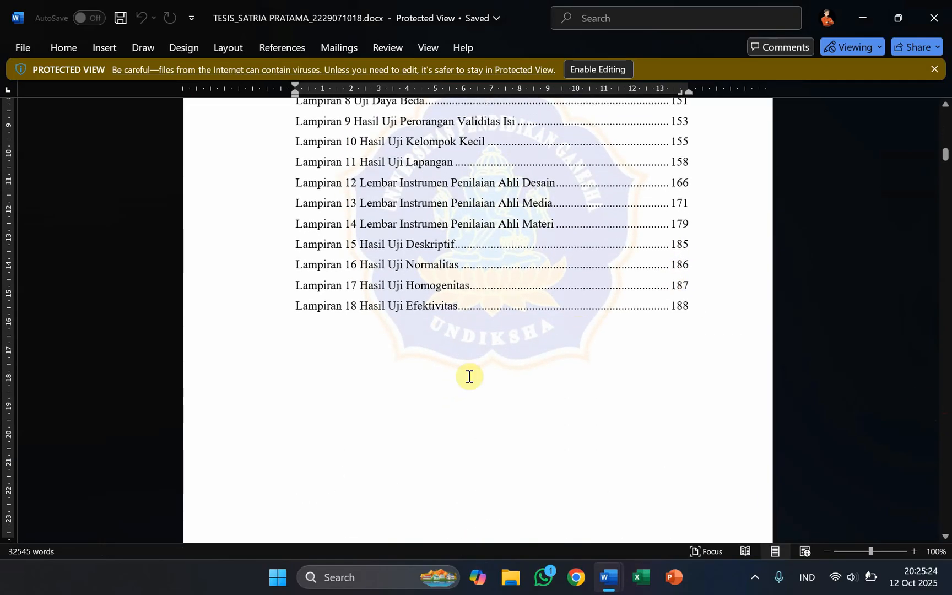
pyautogui.scroll(-19, 499, 424)
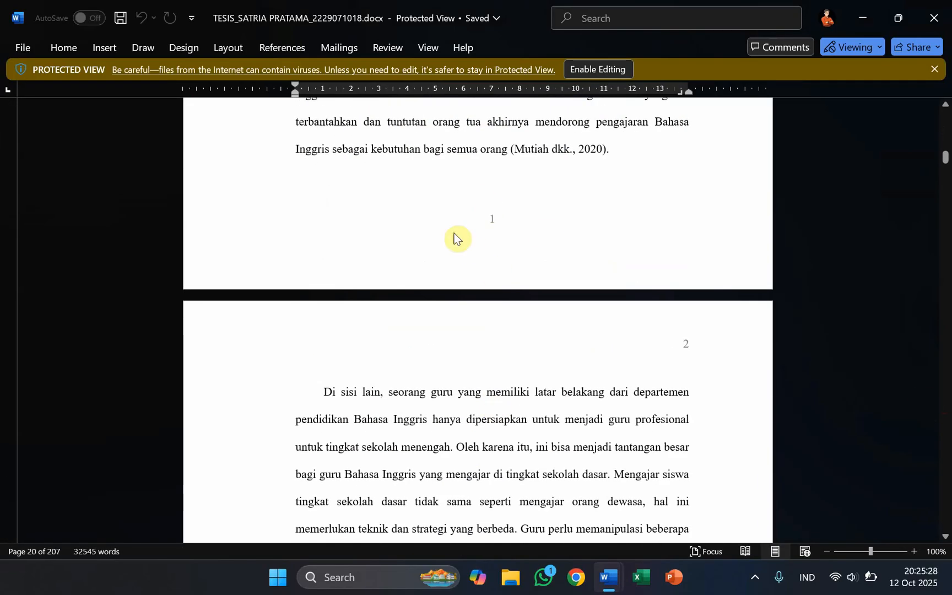
pyautogui.scroll(2, 516, 228)
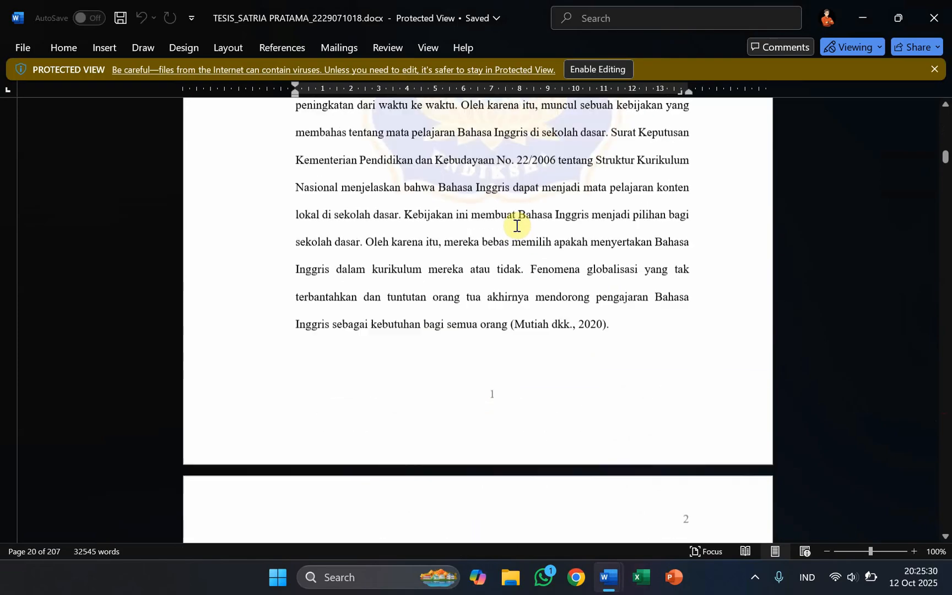
pyautogui.scroll(-3, 554, 219)
pyautogui.scroll(-1, 591, 214)
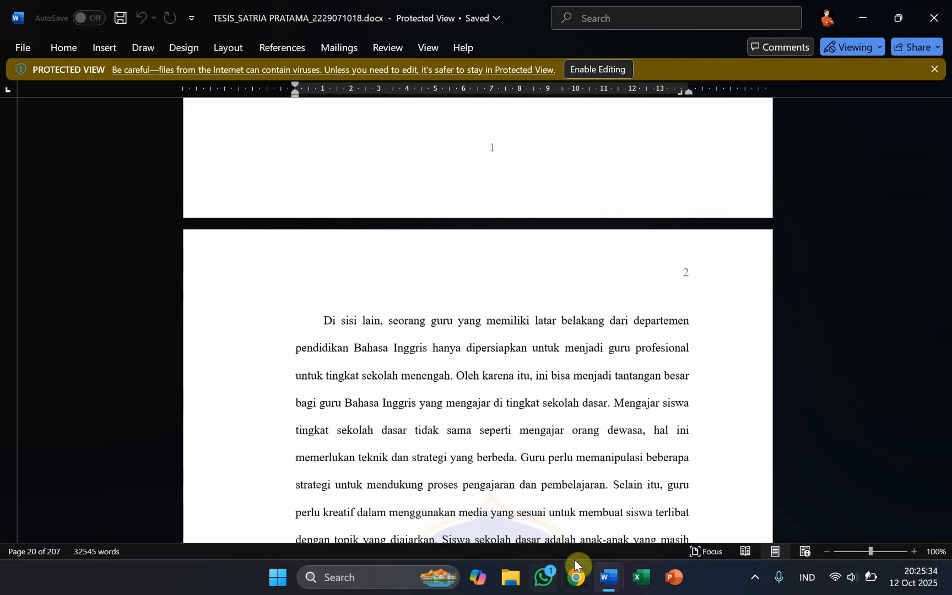
# Return to the practice document and add a third page with the text "Ini halaman 1 biasa".
pyautogui.click(611, 563)
pyautogui.click(580, 514)
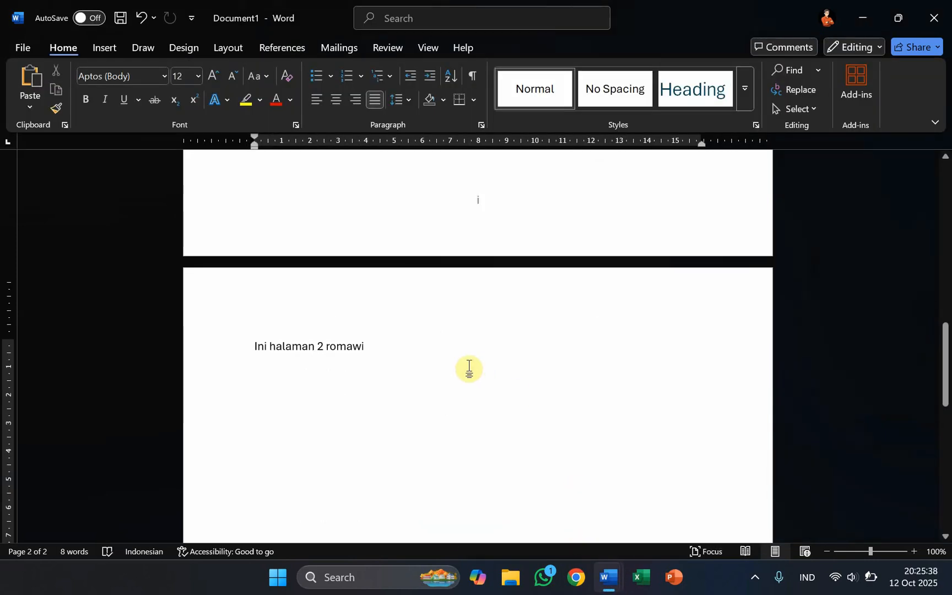
pyautogui.hotkey('ctrl', 'z')
pyautogui.write('ni halaman 1 b')
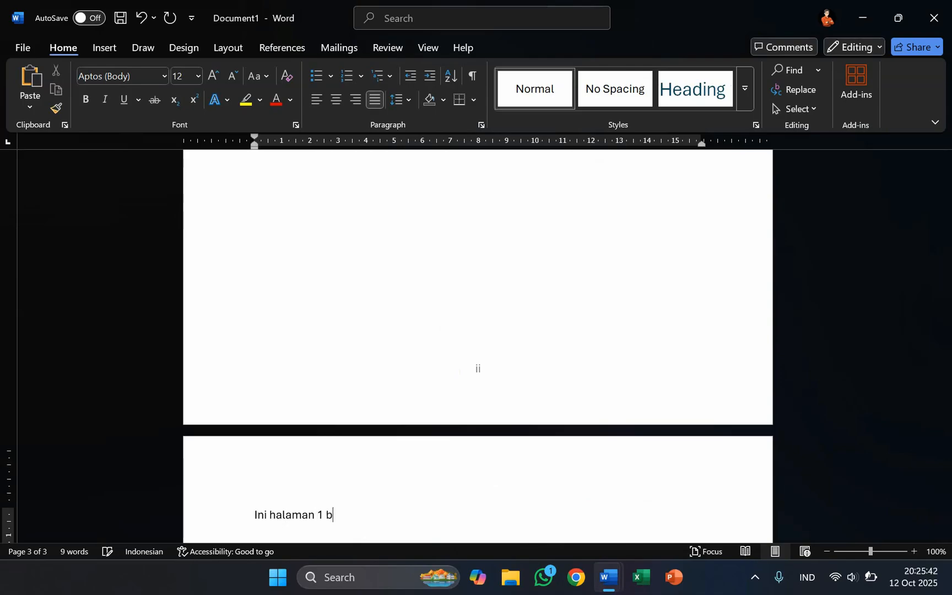
pyautogui.write('iasa')
# Examine the new third page and the page number in its footer.
pyautogui.scroll(-13, 568, 396)
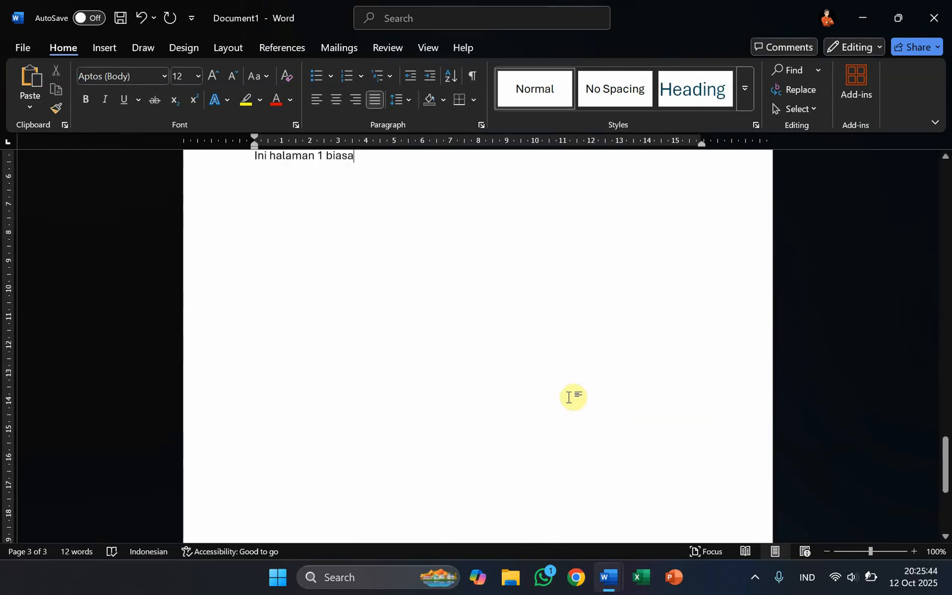
pyautogui.scroll(12, 577, 402)
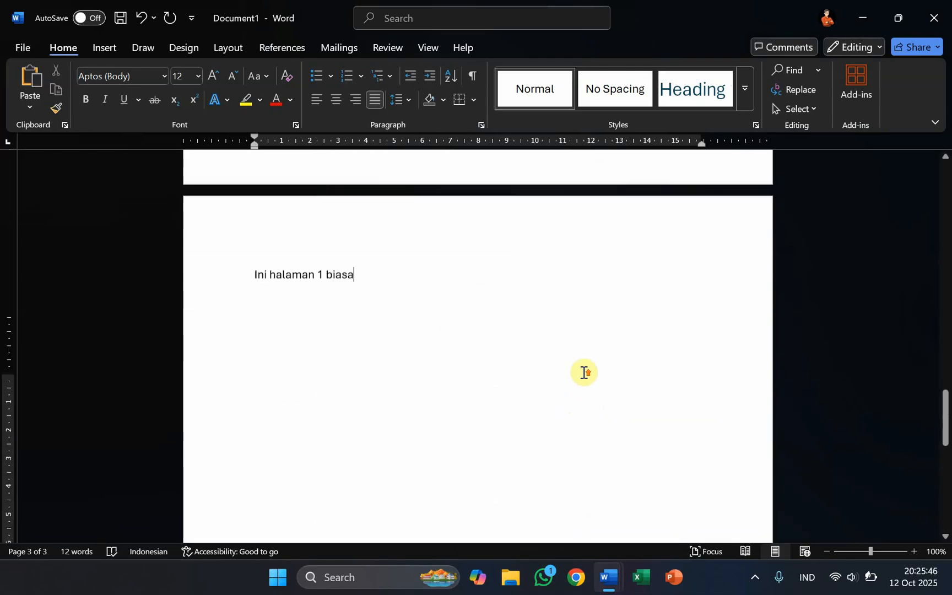
pyautogui.scroll(-12, 579, 373)
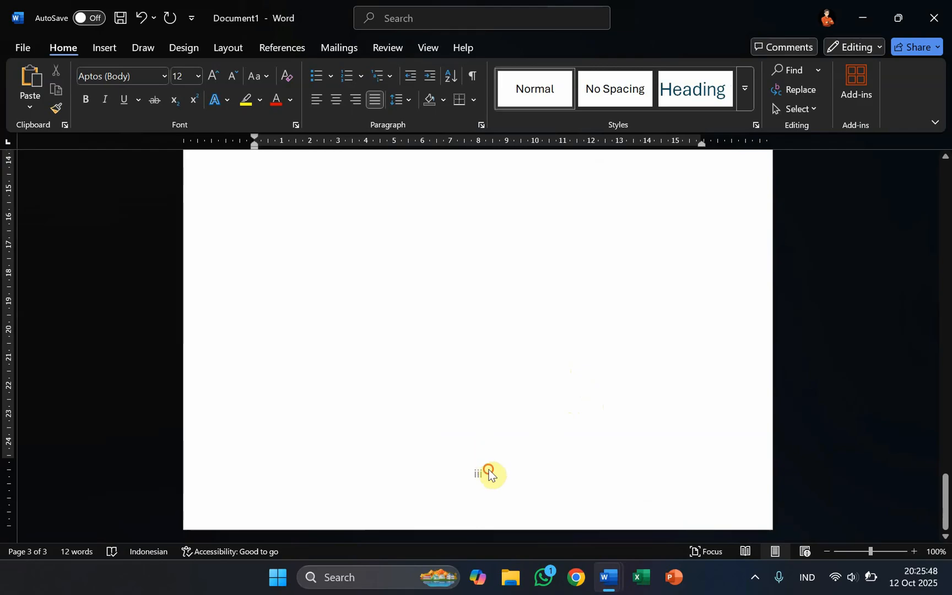
pyautogui.scroll(12, 530, 438)
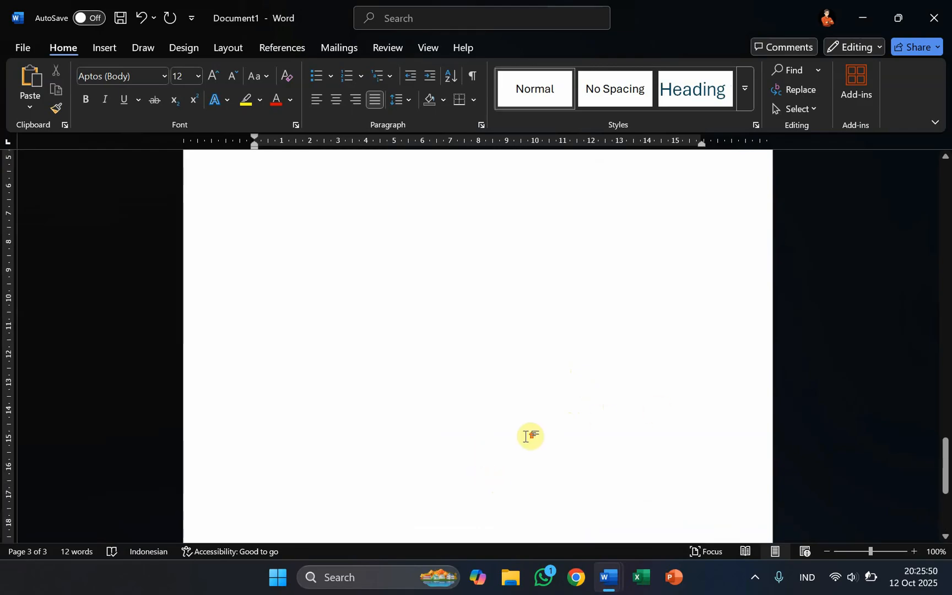
pyautogui.scroll(-12, 535, 438)
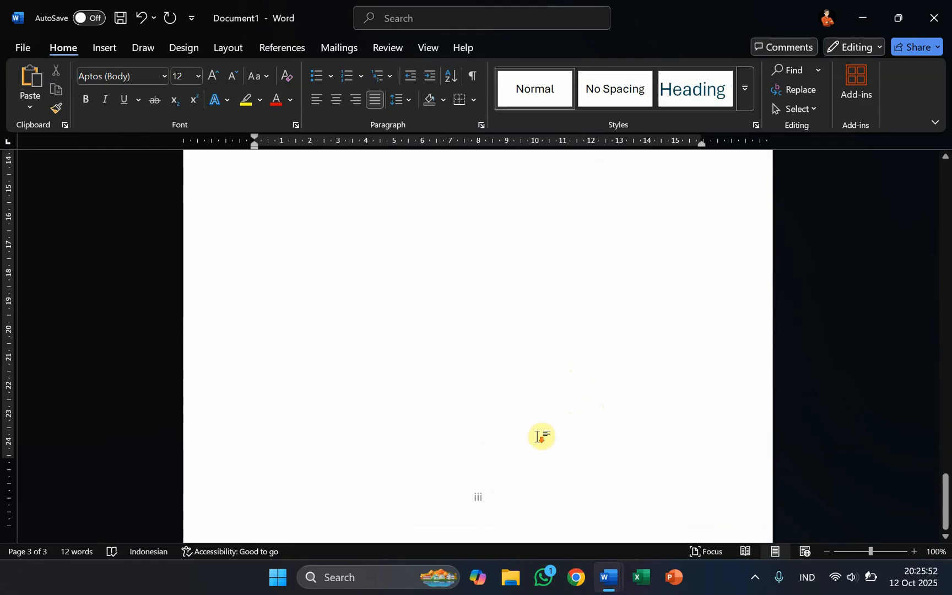
pyautogui.scroll(10, 489, 421)
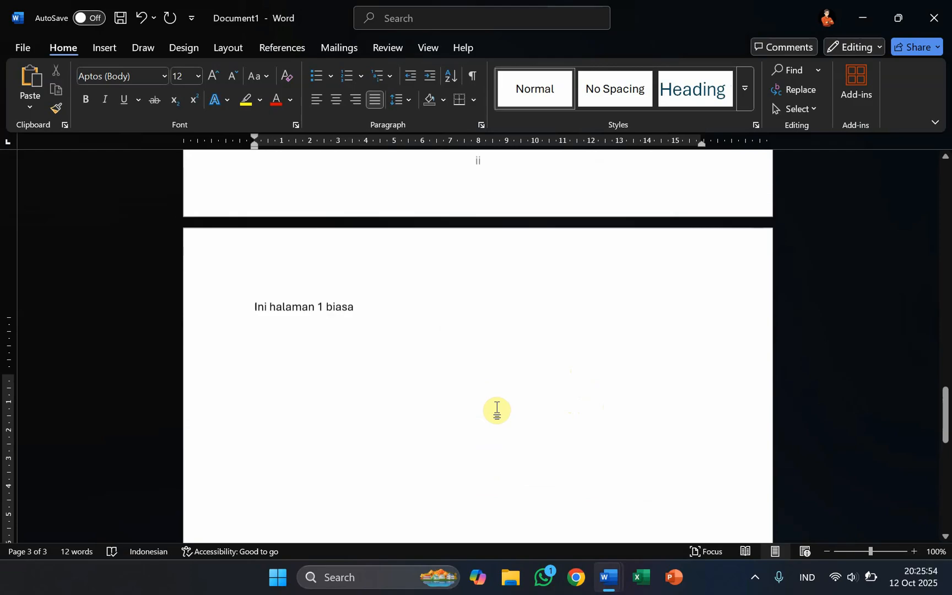
pyautogui.scroll(-8, 495, 410)
pyautogui.scroll(-2, 502, 410)
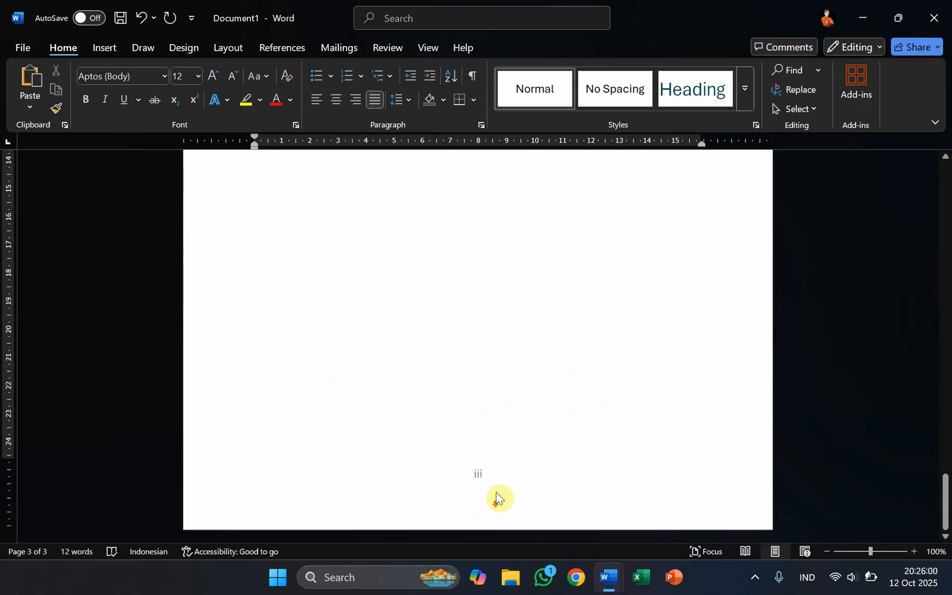
# Replace the Roman numeral in page 3's footer with a plain 1 and check the footers of the other pages.
pyautogui.click(493, 479)
pyautogui.doubleClick(492, 479)
pyautogui.click(526, 496)
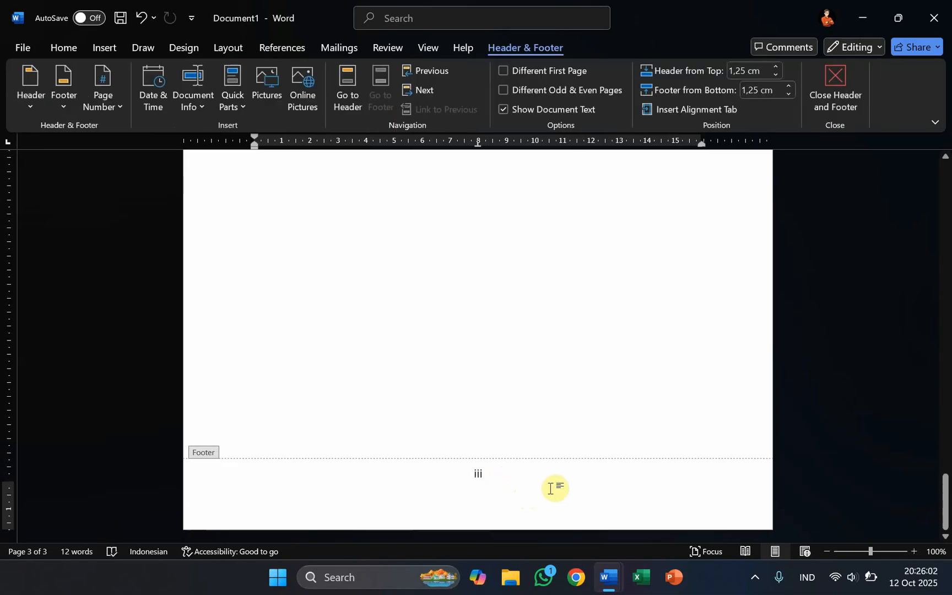
pyautogui.click(515, 476)
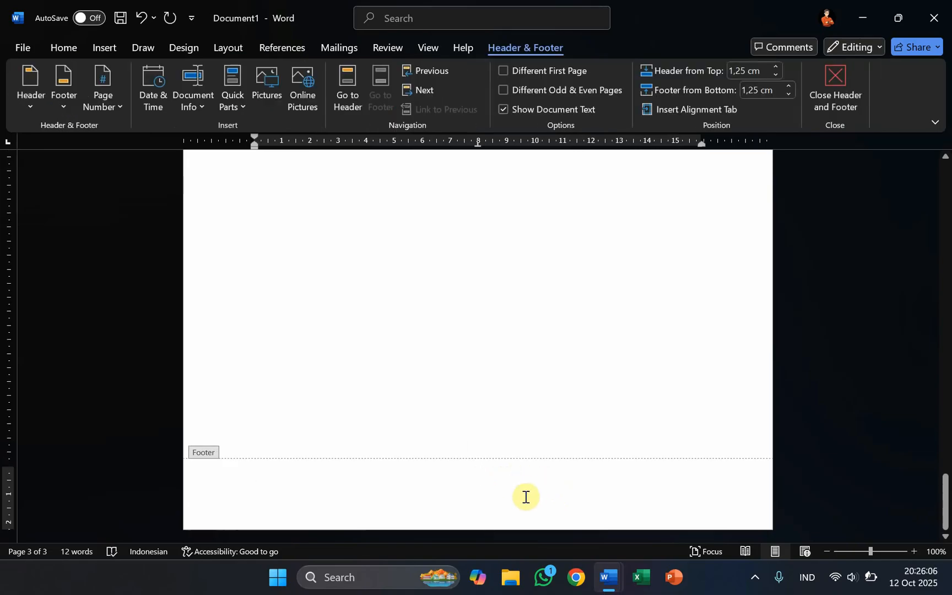
pyautogui.hotkey('ctrl', 'e')
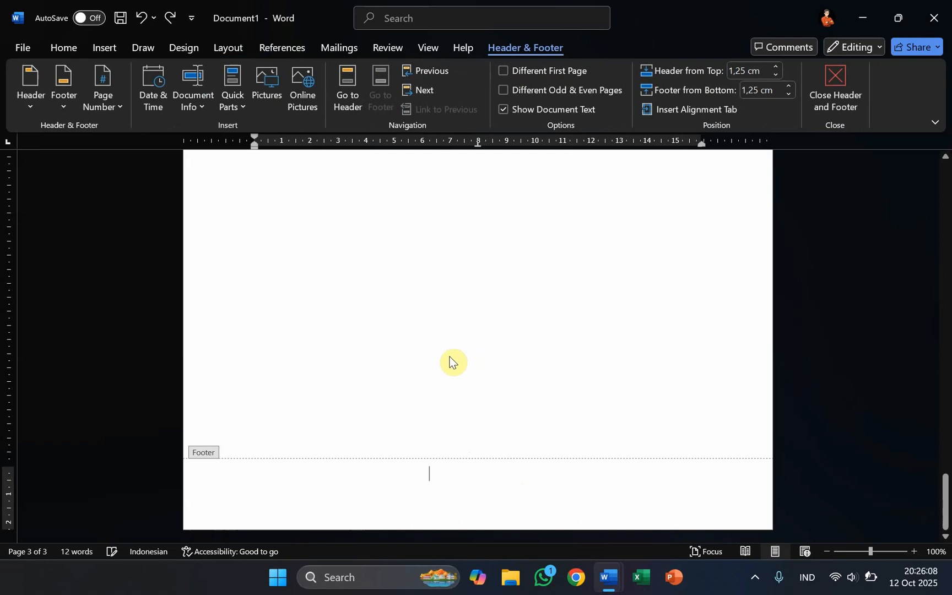
pyautogui.write('1')
pyautogui.click(840, 89)
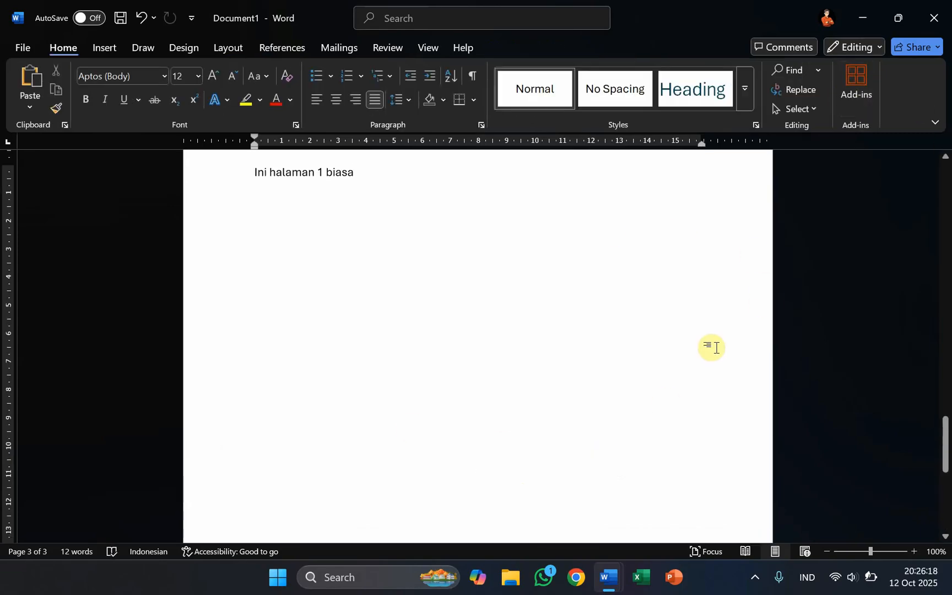
pyautogui.scroll(-3, 684, 346)
pyautogui.scroll(-3, 684, 346)
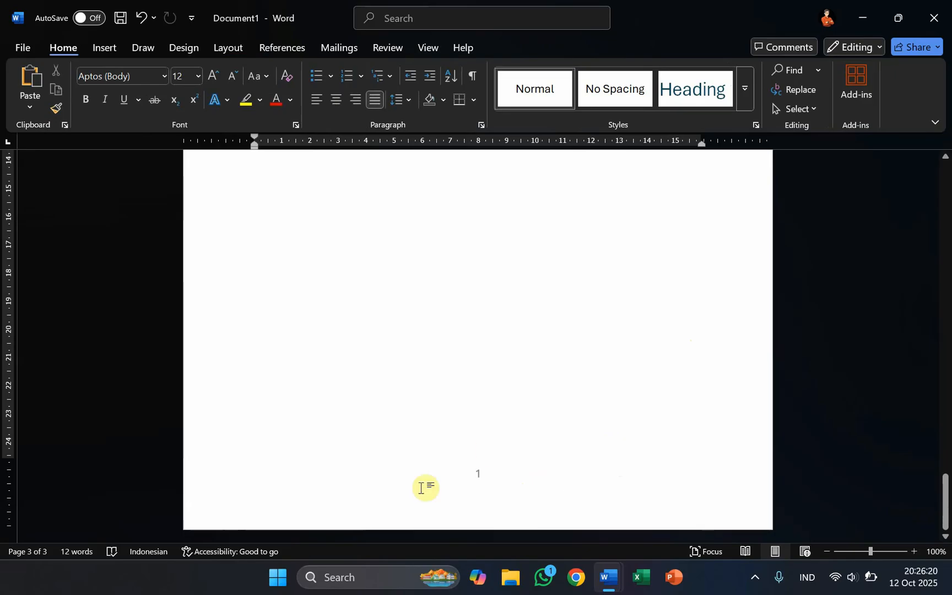
pyautogui.scroll(10, 495, 469)
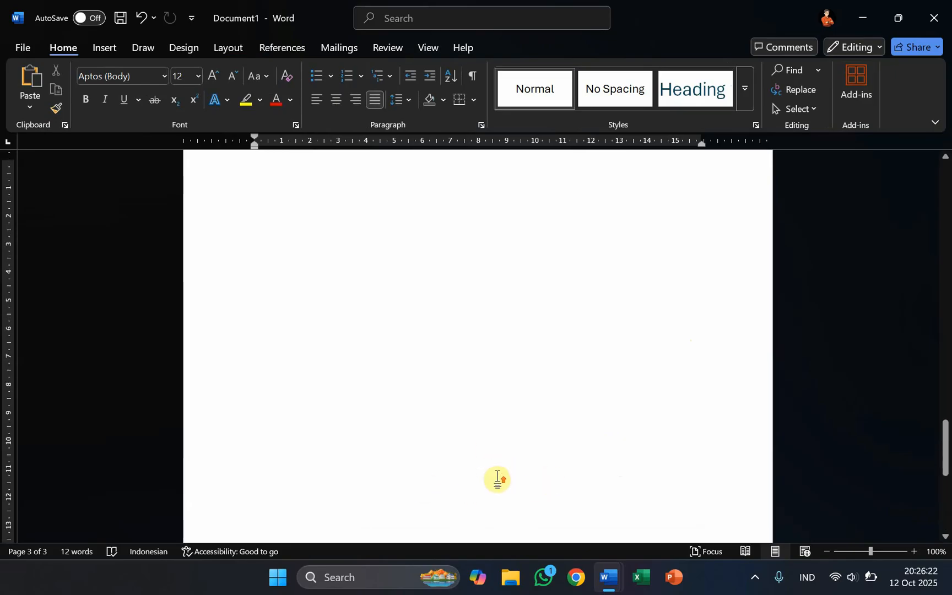
pyautogui.scroll(15, 496, 475)
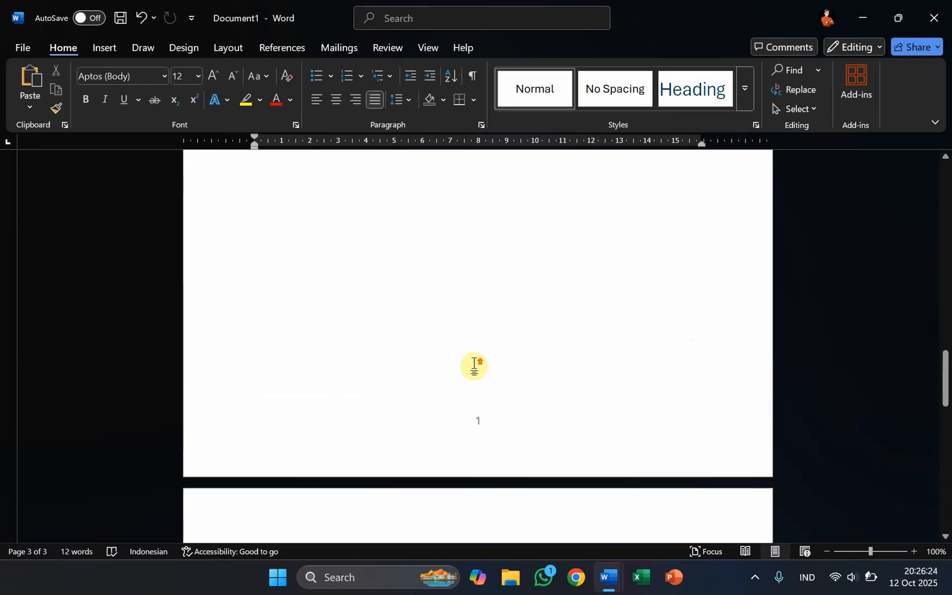
pyautogui.scroll(10, 471, 358)
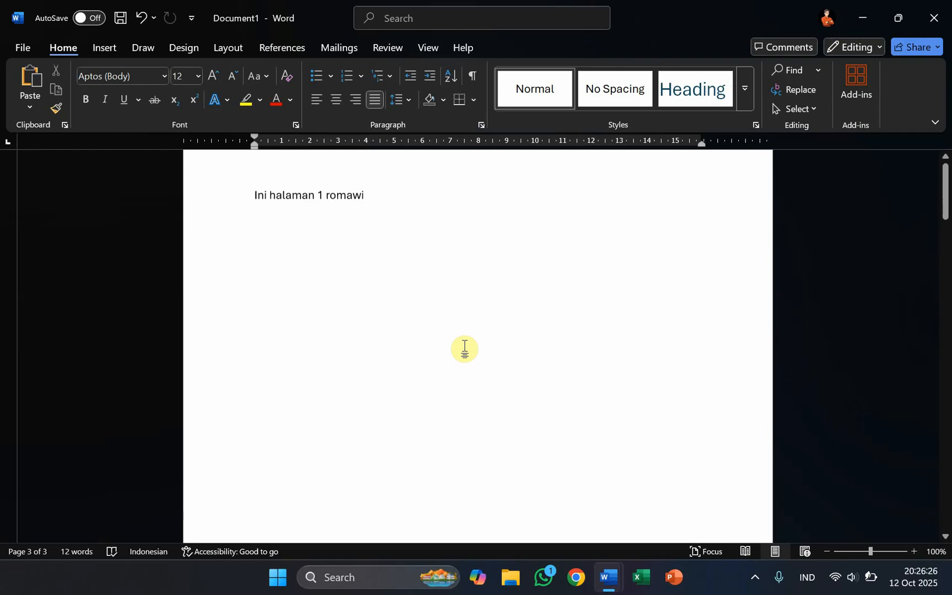
pyautogui.scroll(-3, 516, 411)
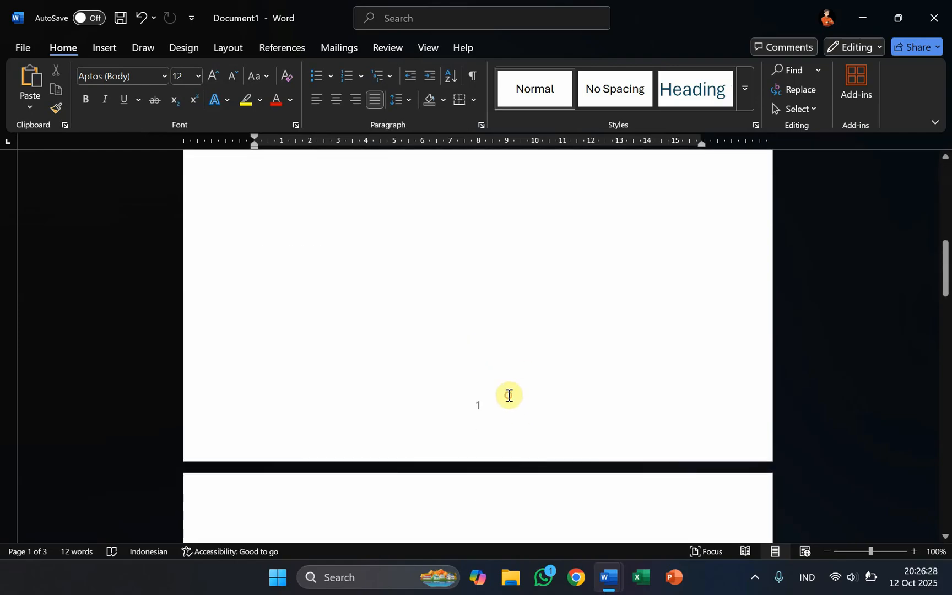
# Try to restore Roman numbering from page 1's footer by applying the i, ii, iii page number format.
pyautogui.click(508, 395)
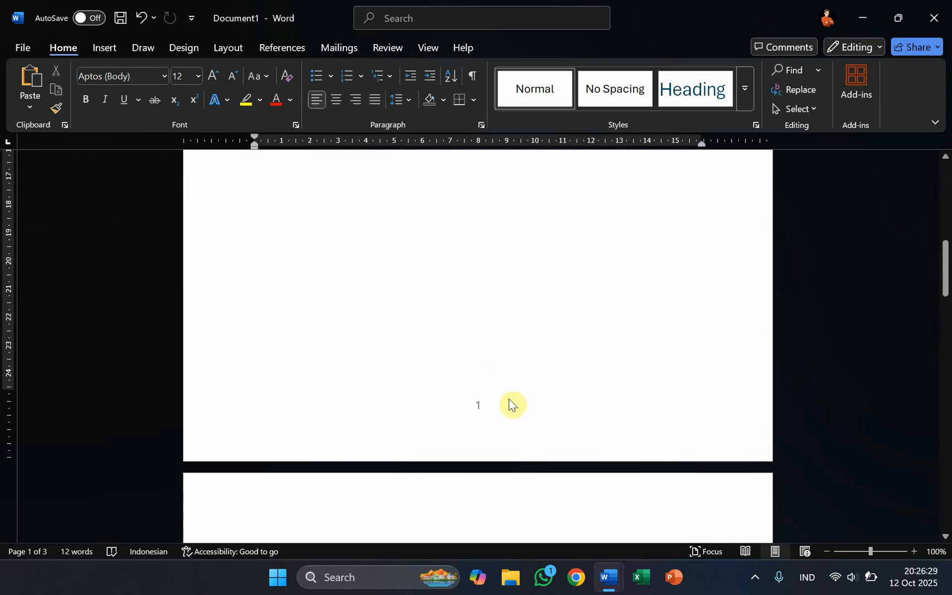
pyautogui.doubleClick(525, 422)
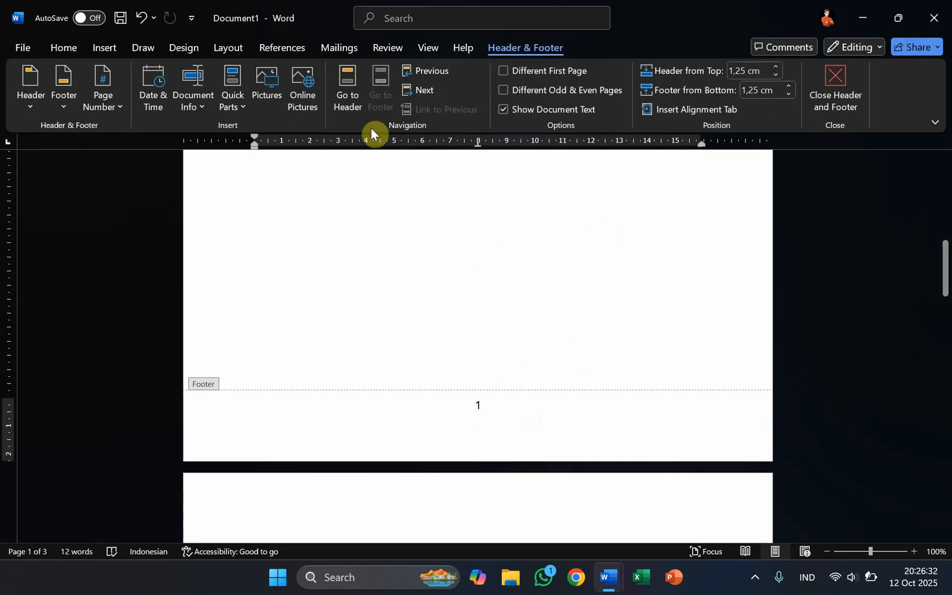
pyautogui.click(107, 106)
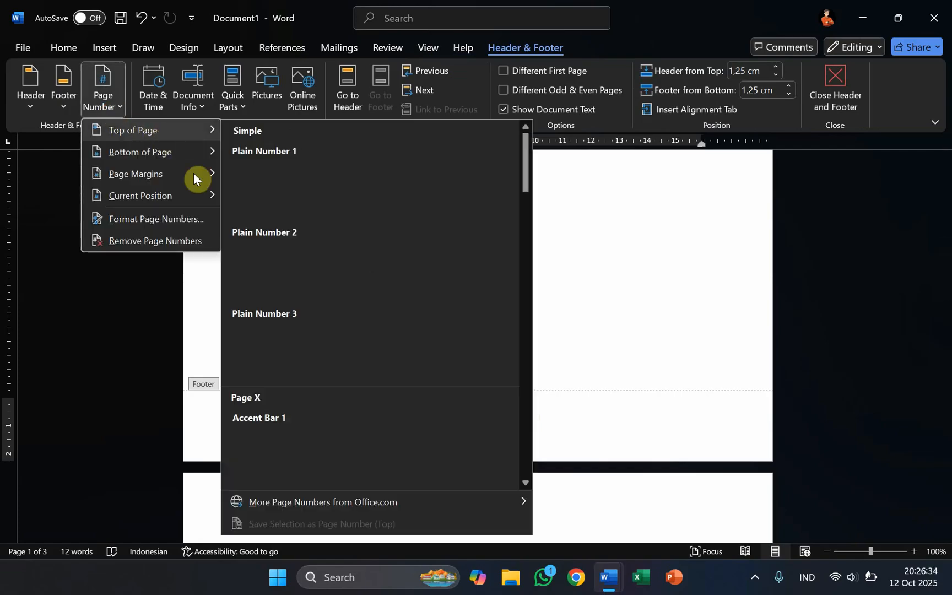
pyautogui.click(196, 218)
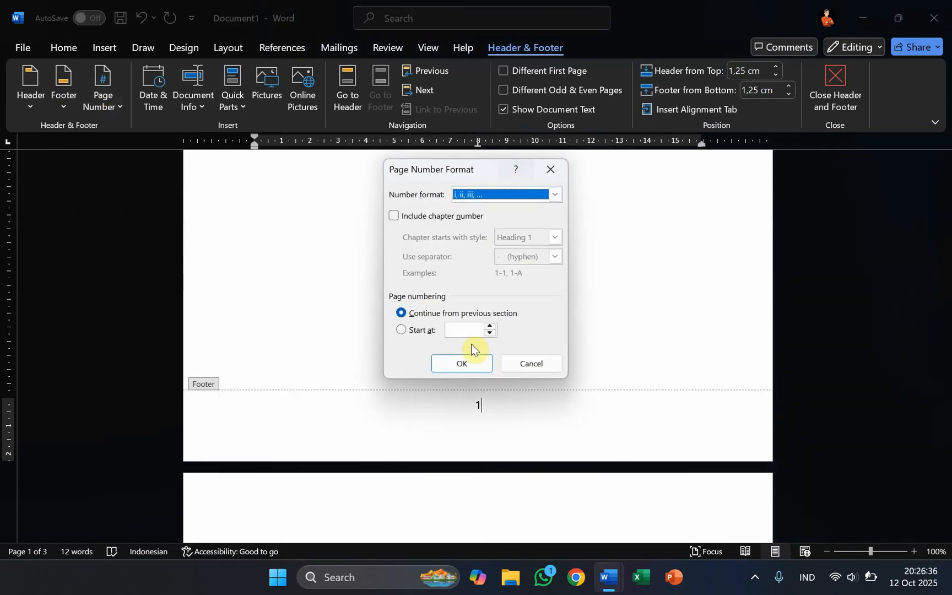
pyautogui.click(462, 363)
# Check the page numbers in the footers of all three pages and leave footer editing.
pyautogui.scroll(3, 461, 362)
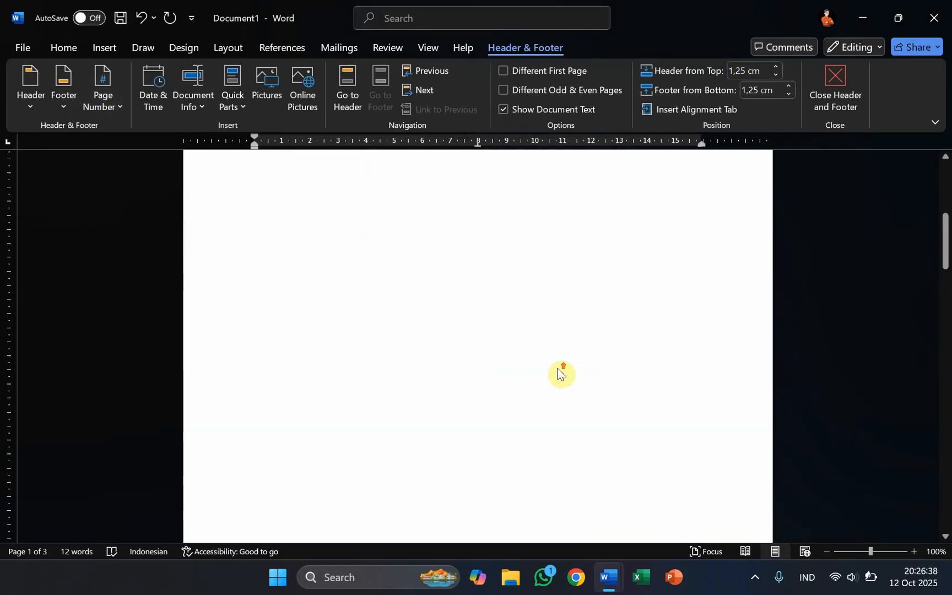
pyautogui.scroll(-15, 555, 360)
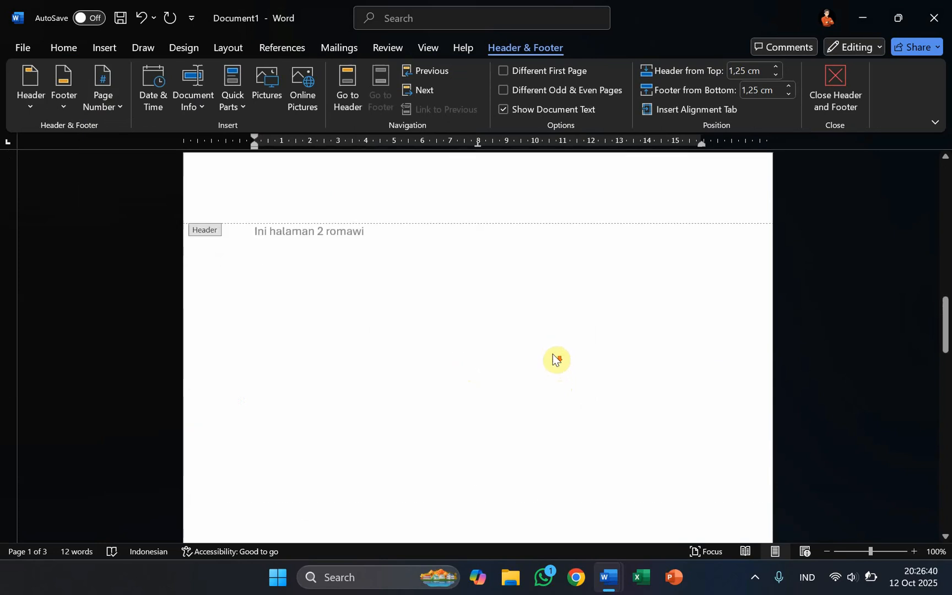
pyautogui.scroll(-10, 553, 353)
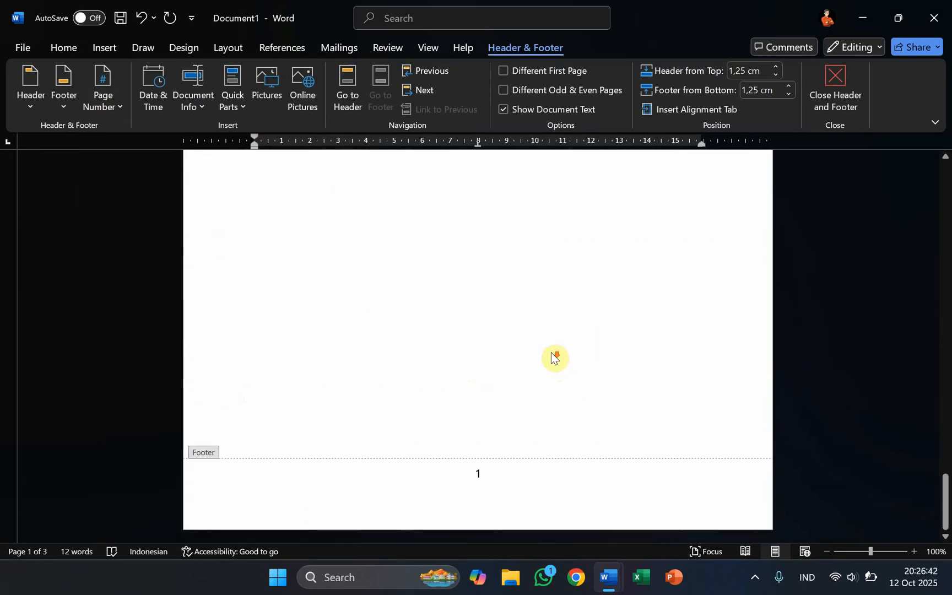
pyautogui.scroll(15, 557, 352)
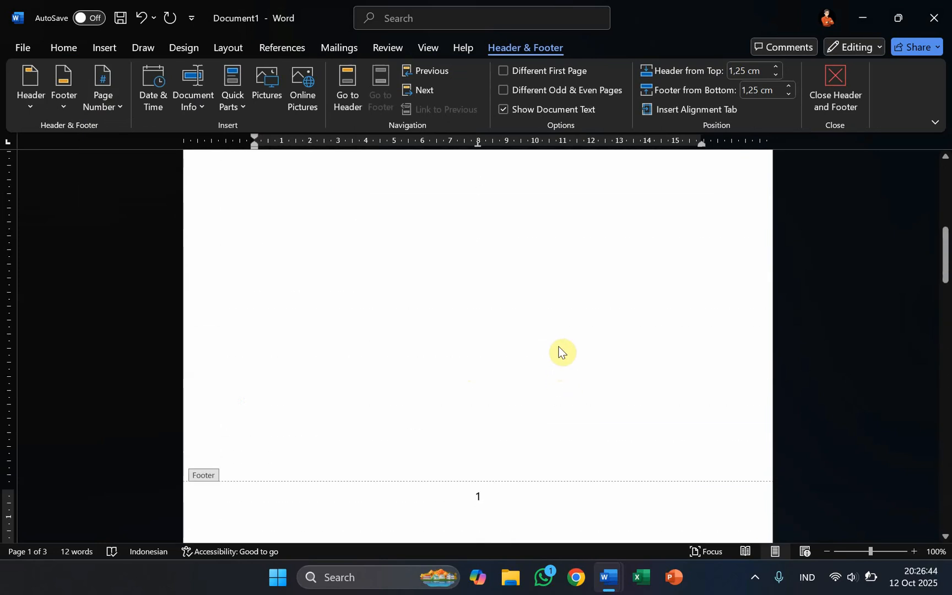
pyautogui.click(845, 71)
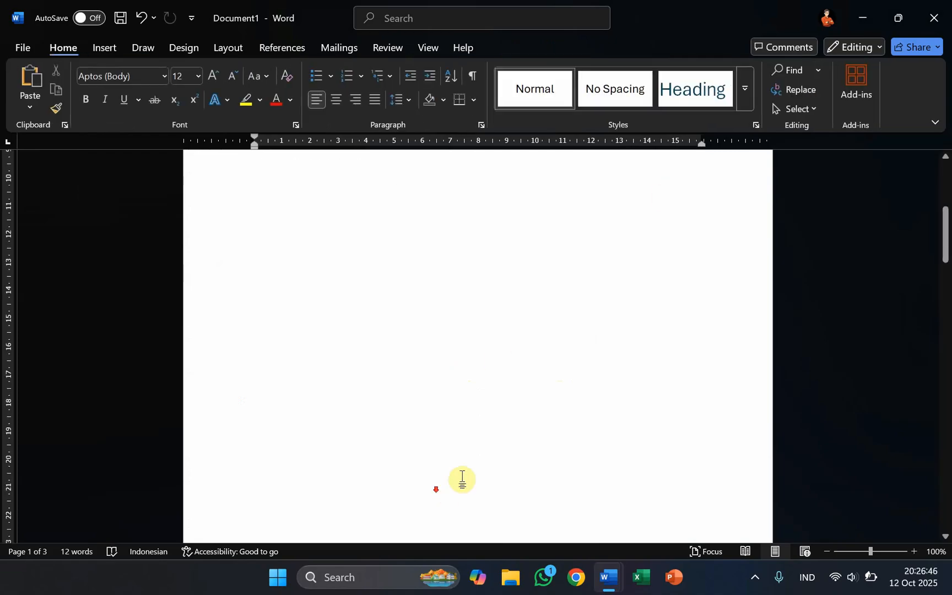
pyautogui.scroll(-5, 468, 474)
pyautogui.scroll(-15, 473, 463)
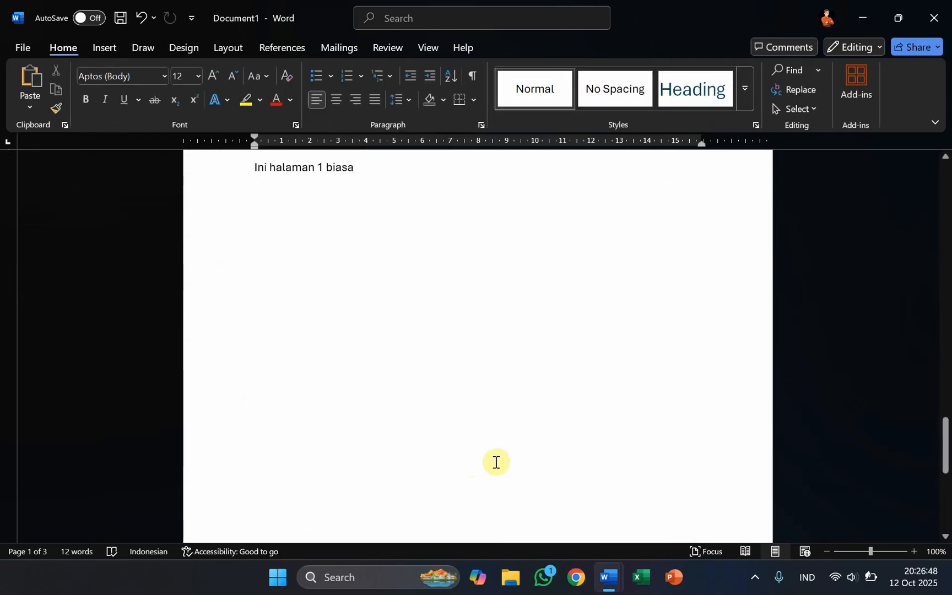
pyautogui.scroll(-5, 427, 447)
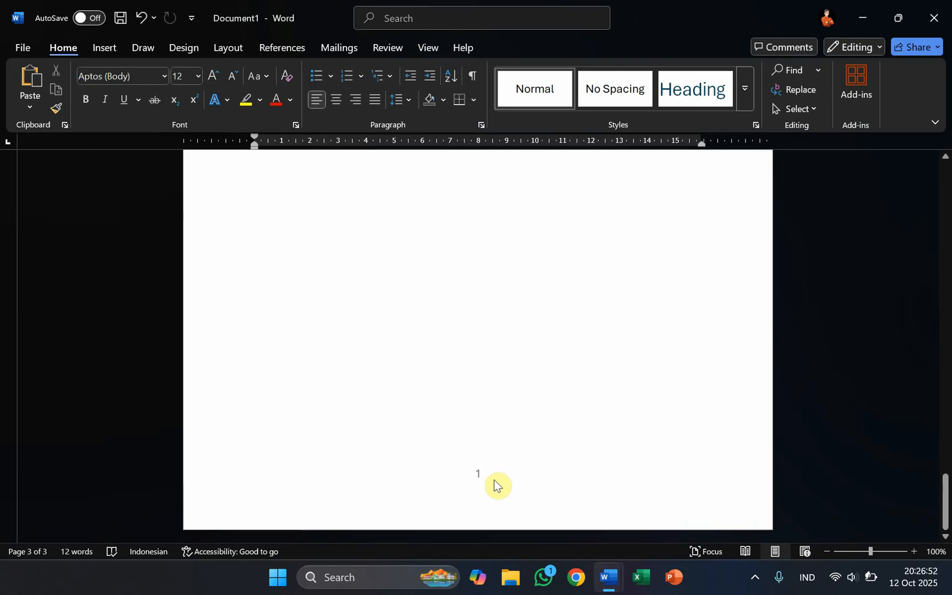
# Undo the footer edit that replaced the Roman numerals with a plain 1, keeping the text on the third page.
pyautogui.hotkey('ctrl', 'z')
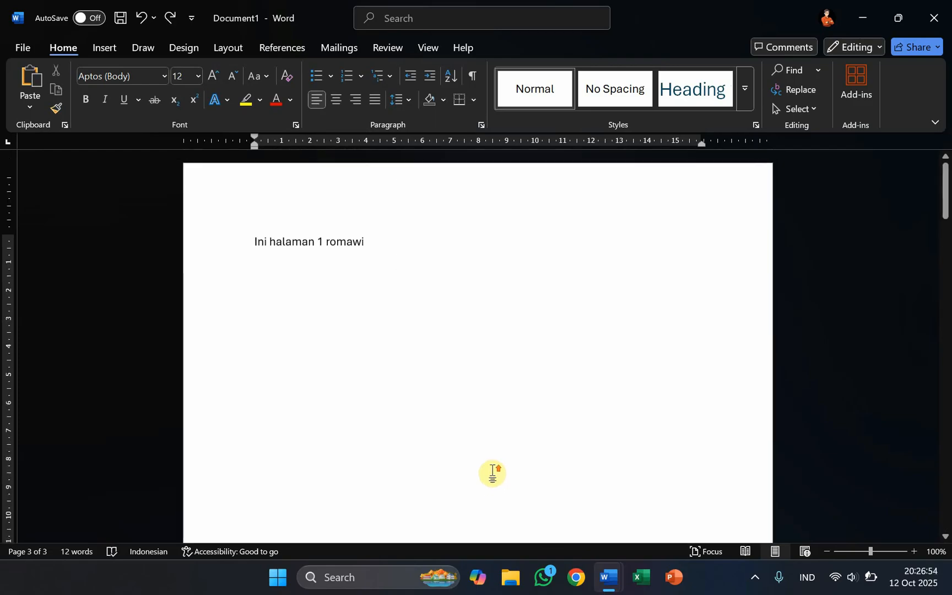
pyautogui.scroll(-10, 466, 380)
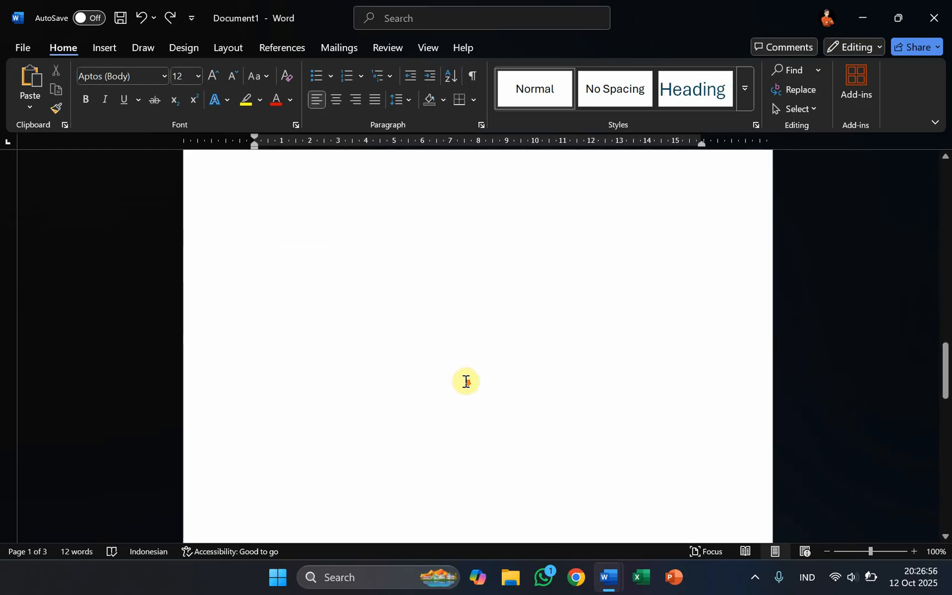
pyautogui.scroll(-10, 466, 381)
pyautogui.hotkey('ctrl', 'z')
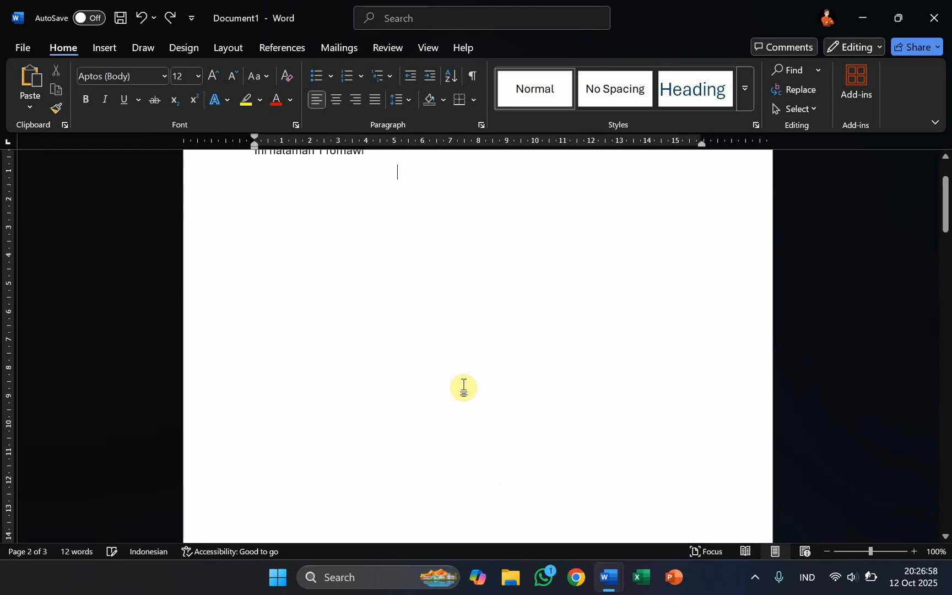
pyautogui.hotkey('ctrl', 'z')
pyautogui.scroll(-7, 464, 389)
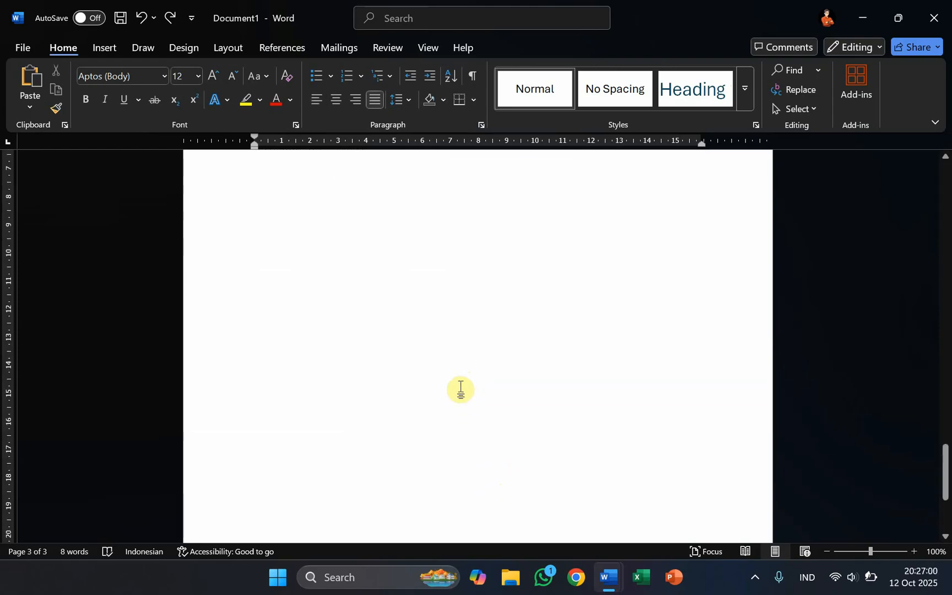
pyautogui.scroll(-4, 458, 395)
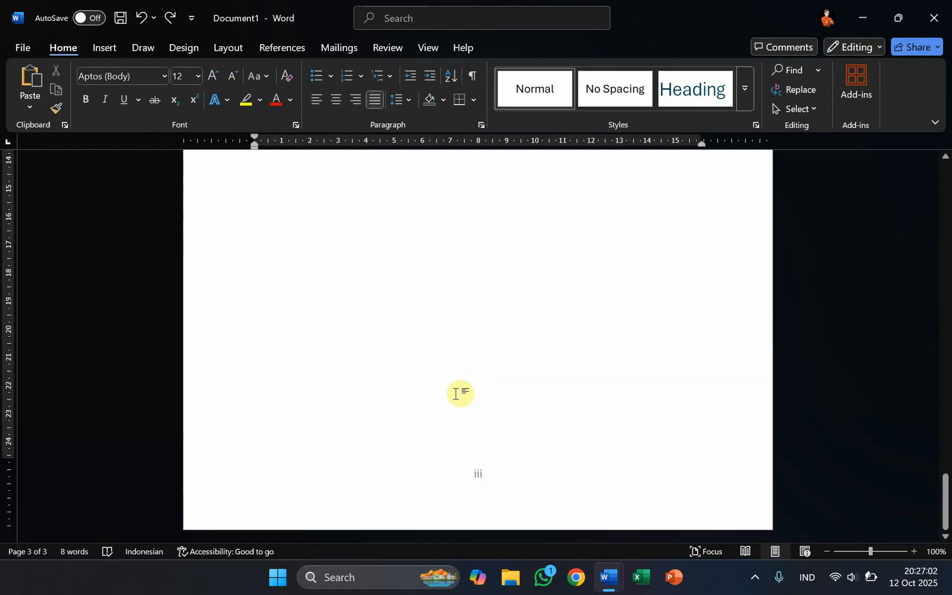
pyautogui.hotkey('ctrl', 'y')
pyautogui.scroll(-10, 454, 393)
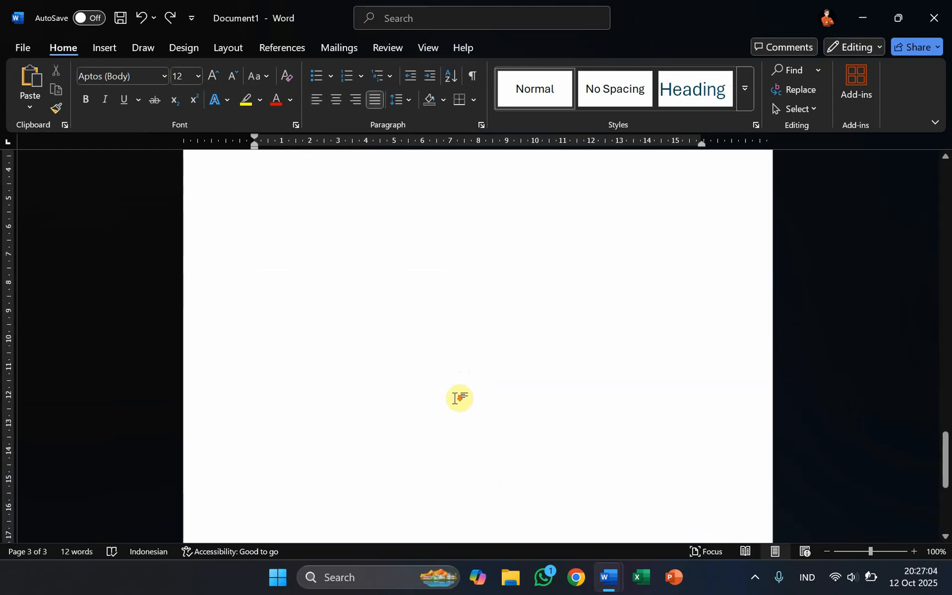
pyautogui.scroll(-1, 455, 393)
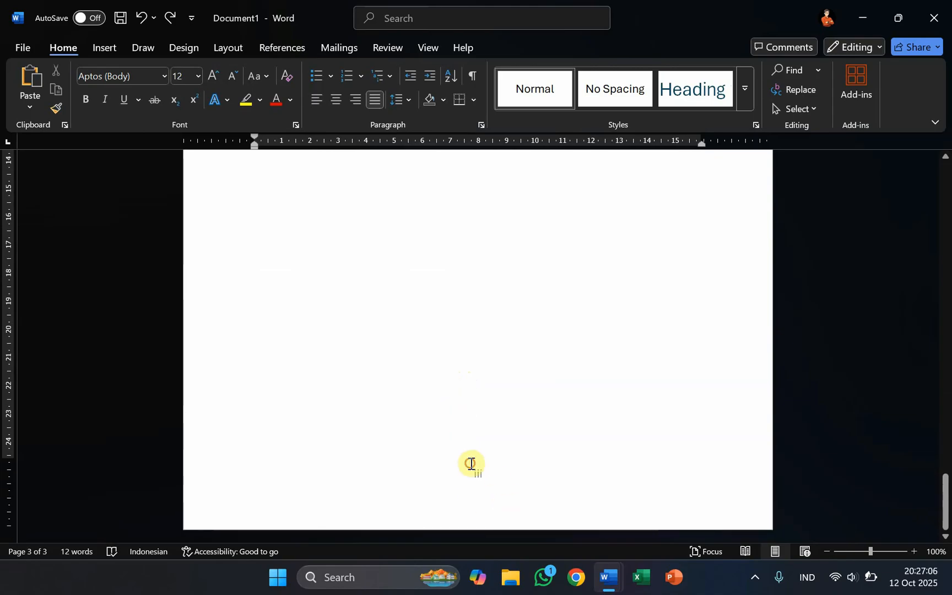
# Compare the third page's text "Ini halaman 1 biasa" with its footer number and the number on page 2.
pyautogui.scroll(10, 478, 441)
pyautogui.scroll(-10, 475, 441)
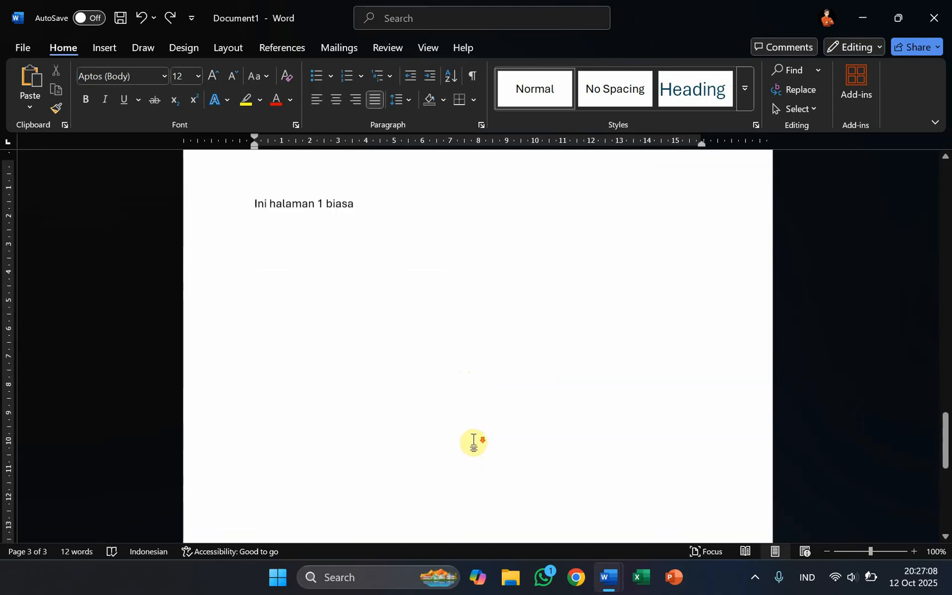
pyautogui.scroll(-1, 471, 439)
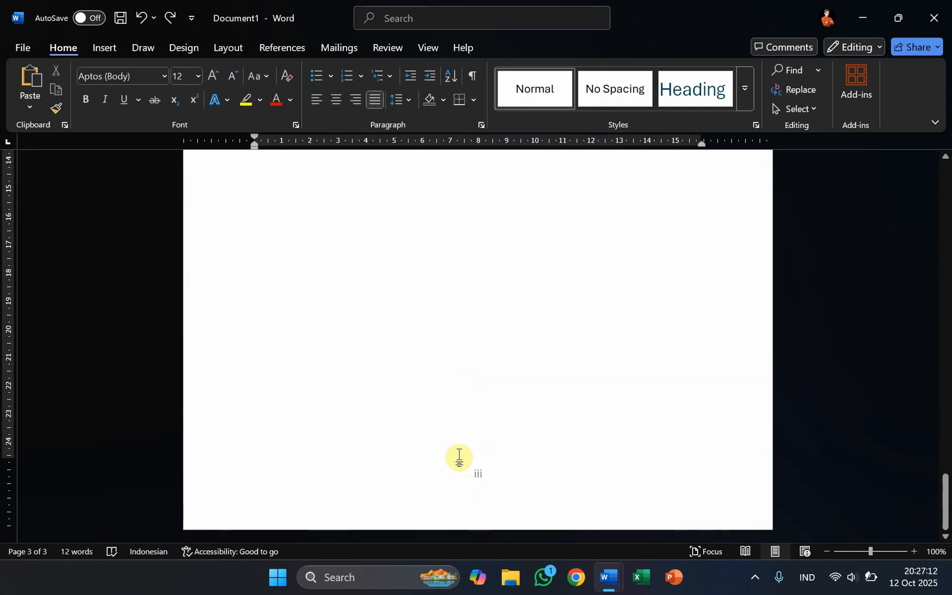
pyautogui.scroll(8, 479, 264)
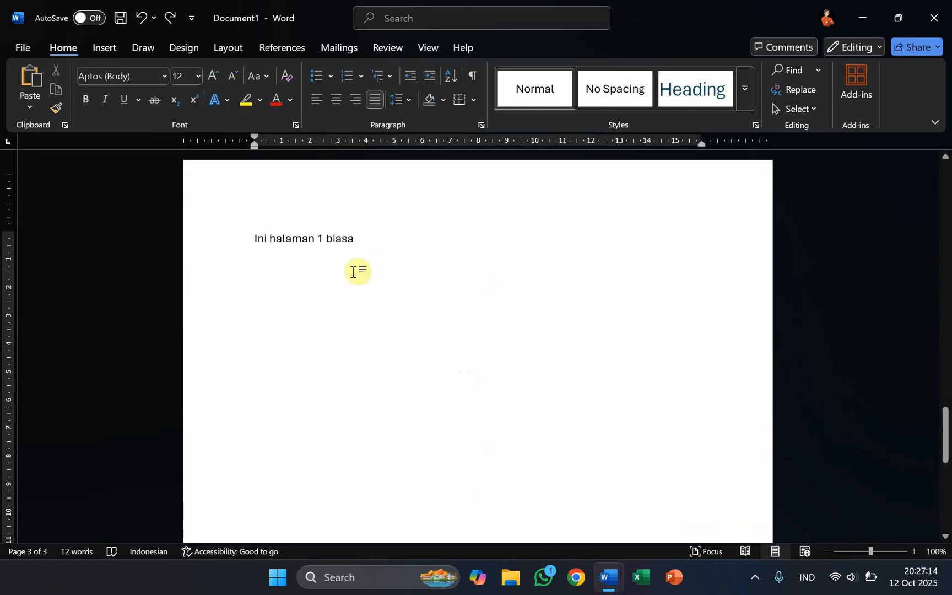
pyautogui.scroll(-8, 356, 246)
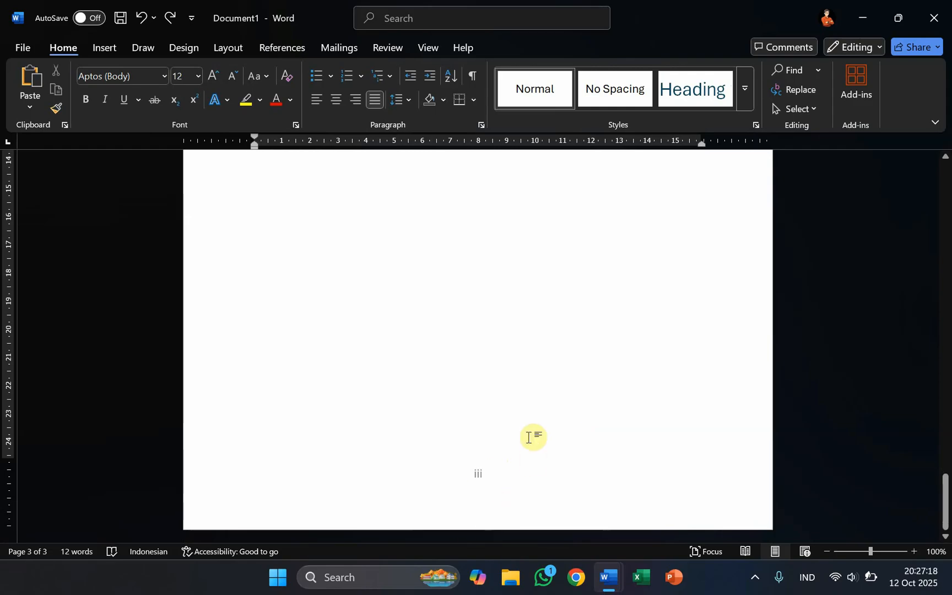
pyautogui.scroll(6, 496, 427)
pyautogui.scroll(2, 479, 422)
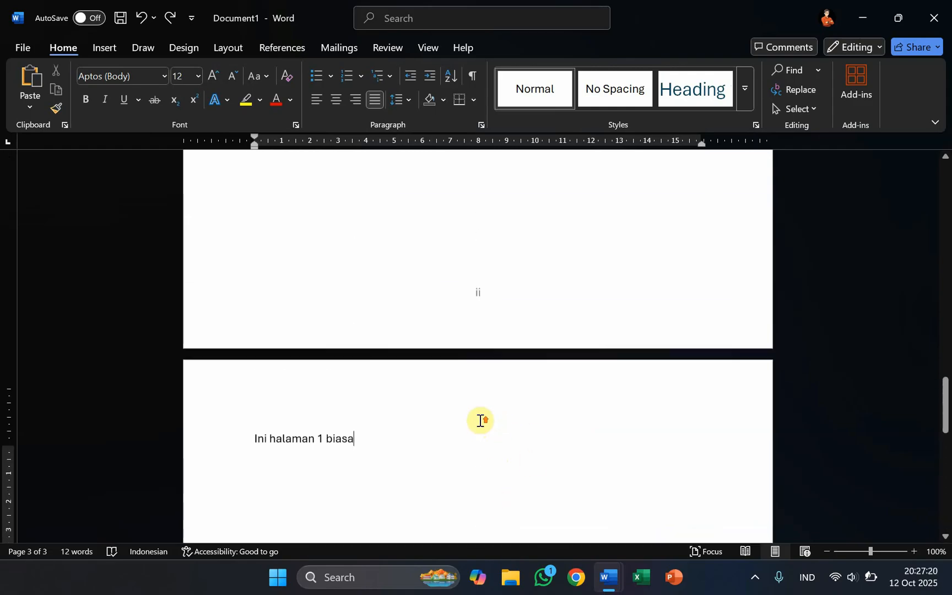
# Delete the text "Ini halaman 1 biasa" together with the third page, and check the footers of the remaining two pages.
pyautogui.moveTo(450, 447); pyautogui.dragTo(117, 487)
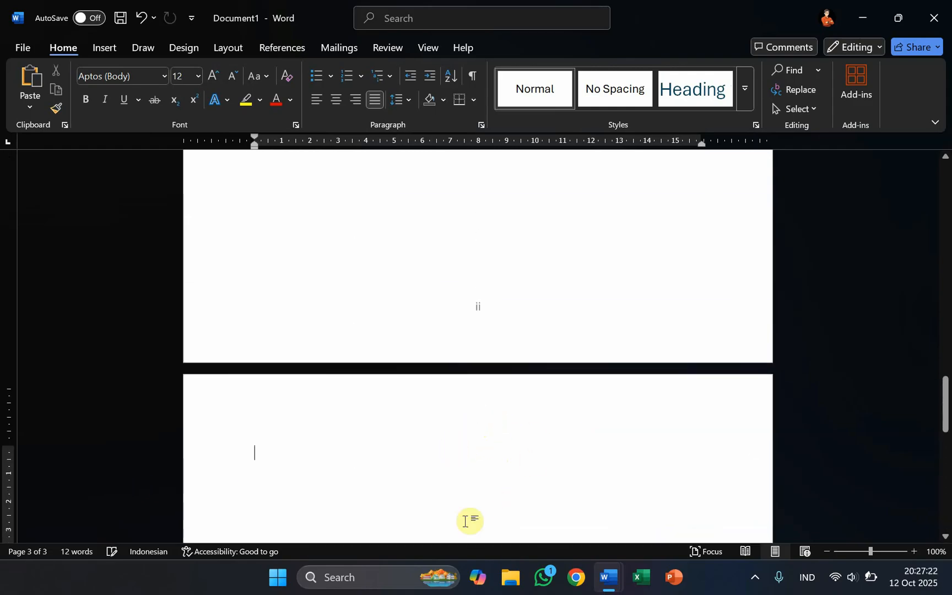
pyautogui.press('BackSpace')
pyautogui.press('BackSpace')
pyautogui.press('BackSpace')
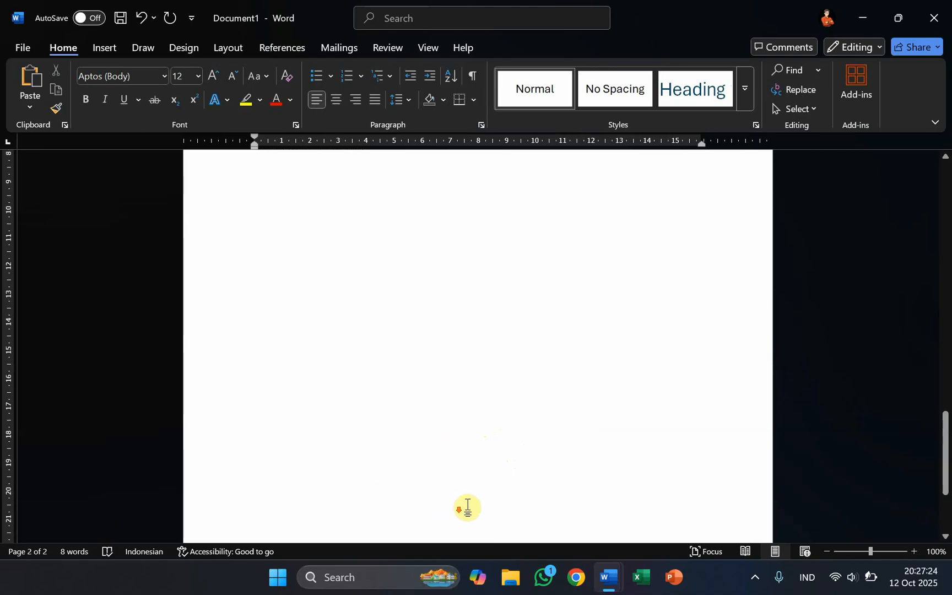
pyautogui.scroll(-10, 479, 489)
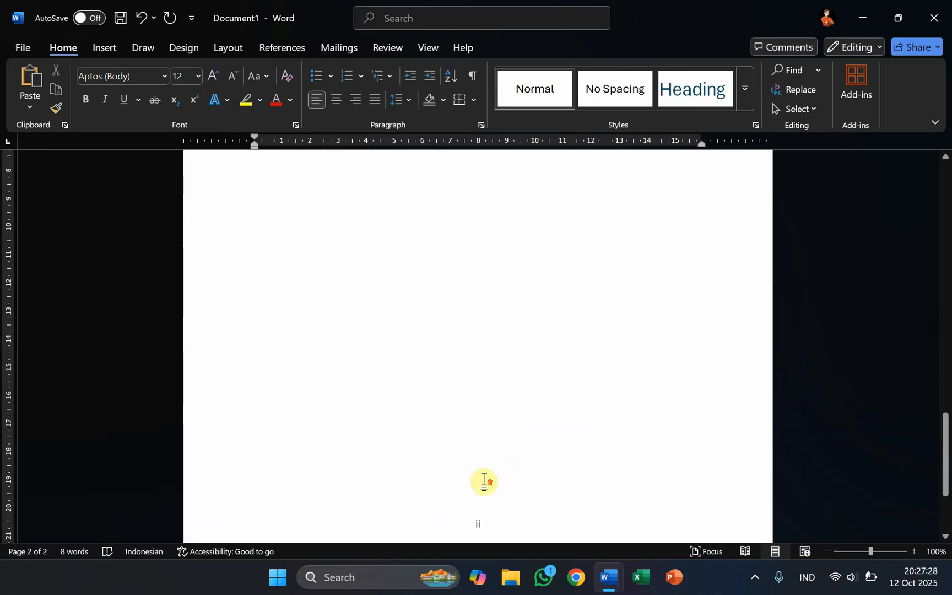
pyautogui.scroll(10, 484, 483)
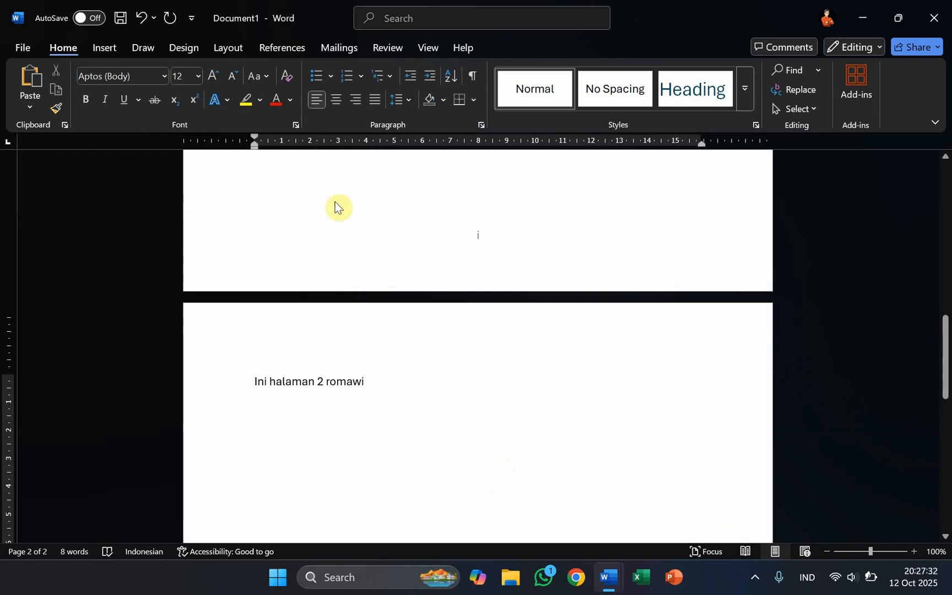
# Set the paragraph spacing after to 0 pt for the whole document.
pyautogui.click(221, 50)
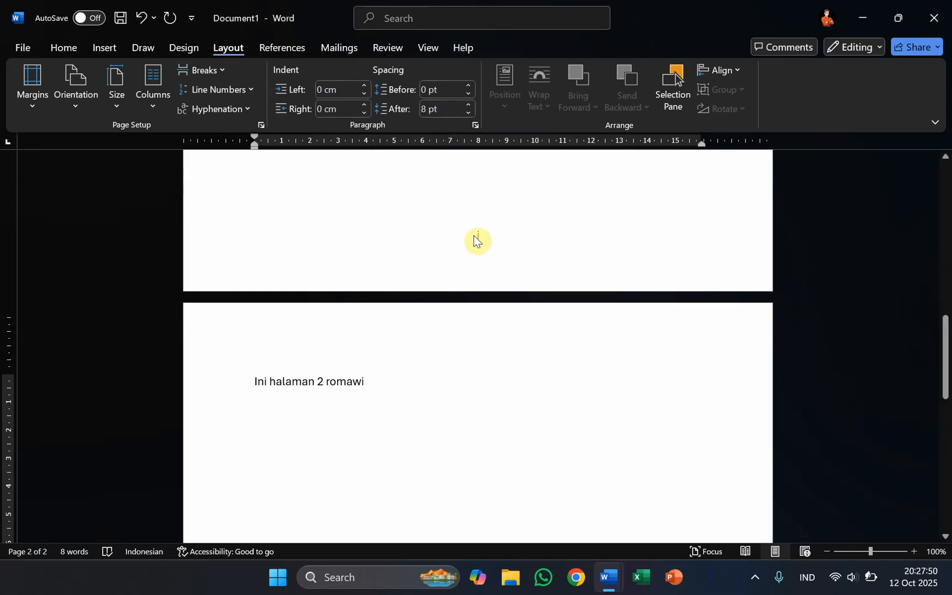
pyautogui.hotkey('ctrl', 'a')
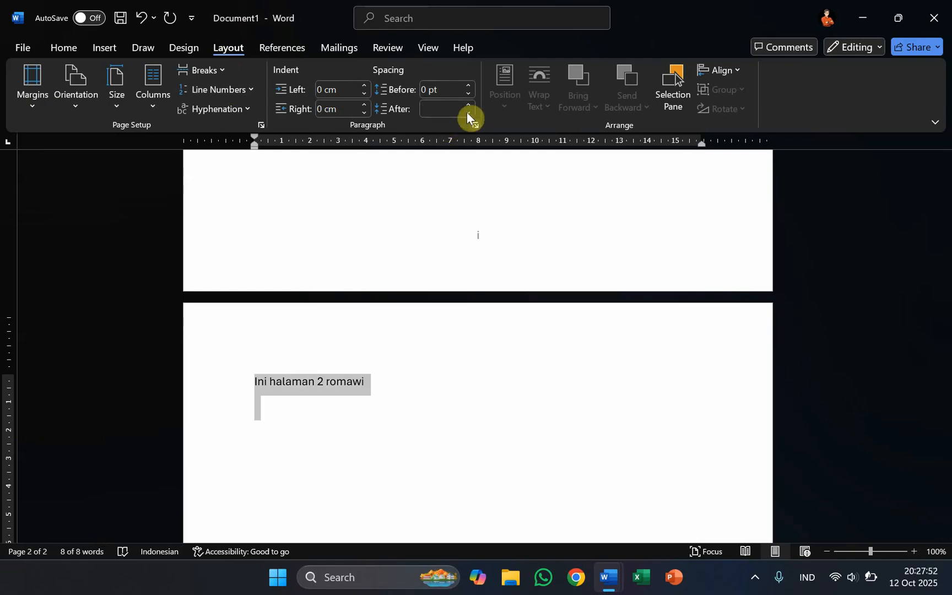
pyautogui.click(467, 112)
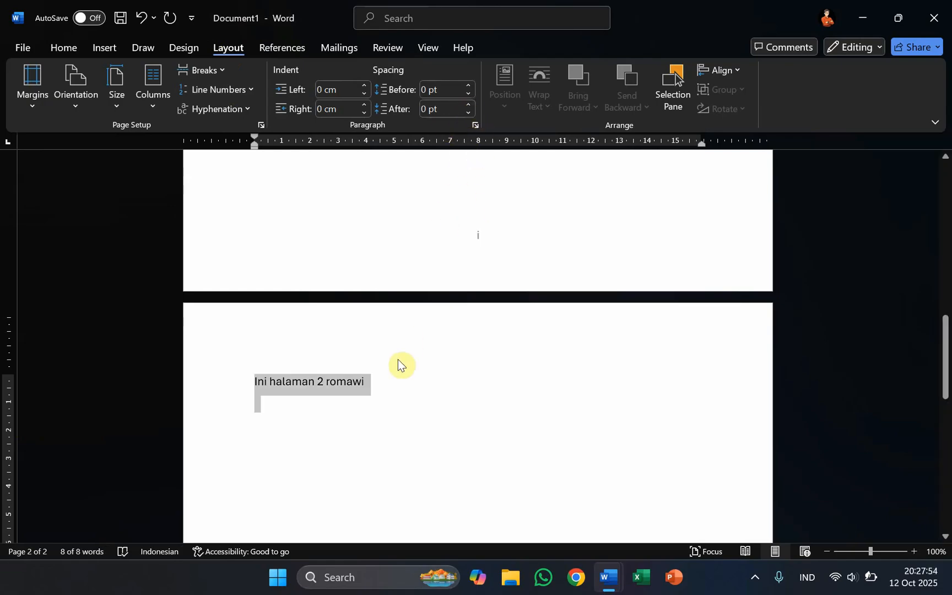
# Insert a Next Page section break on a new line below "Ini halaman 2 romawi" and check the resulting third page.
pyautogui.click(385, 384)
pyautogui.press('Return')
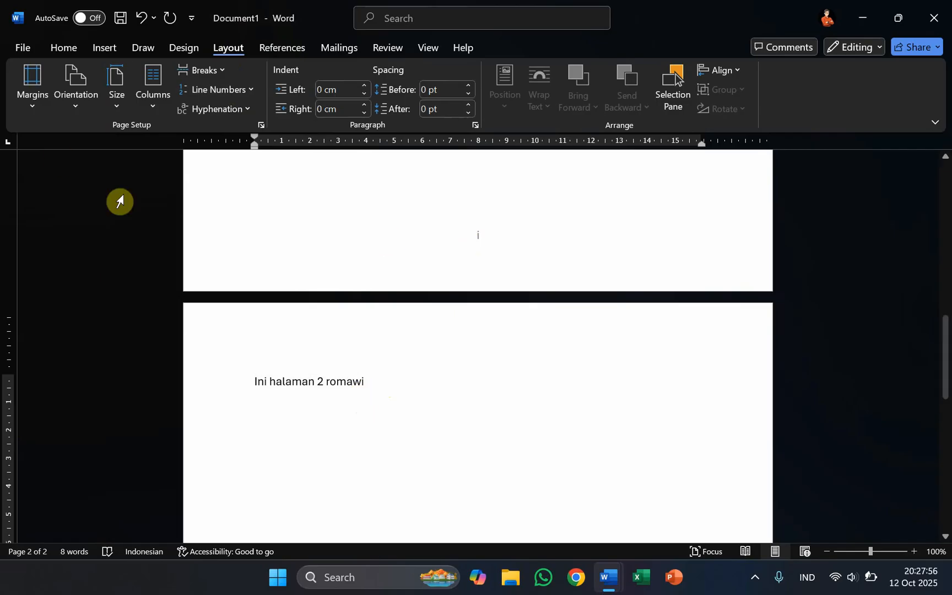
pyautogui.click(220, 72)
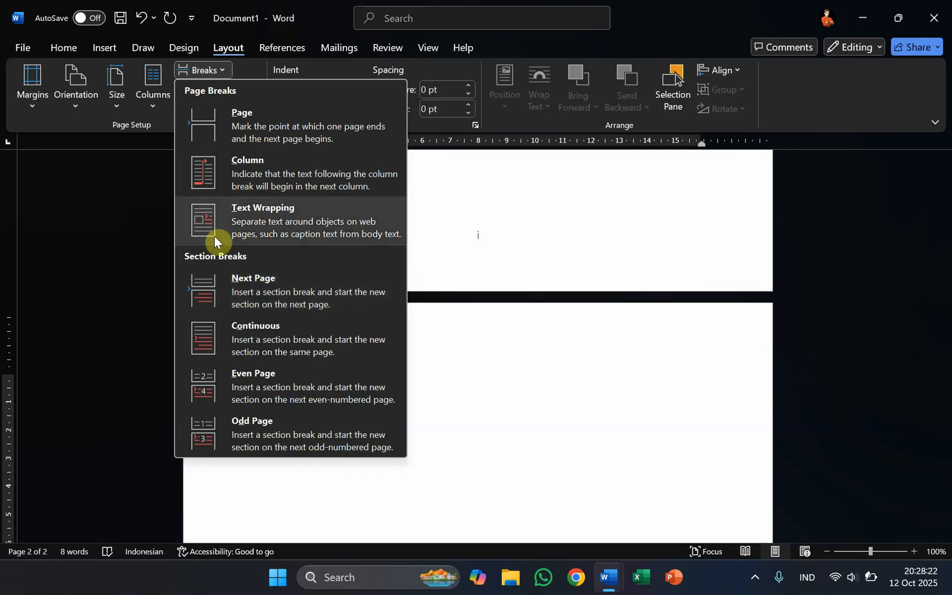
pyautogui.click(301, 287)
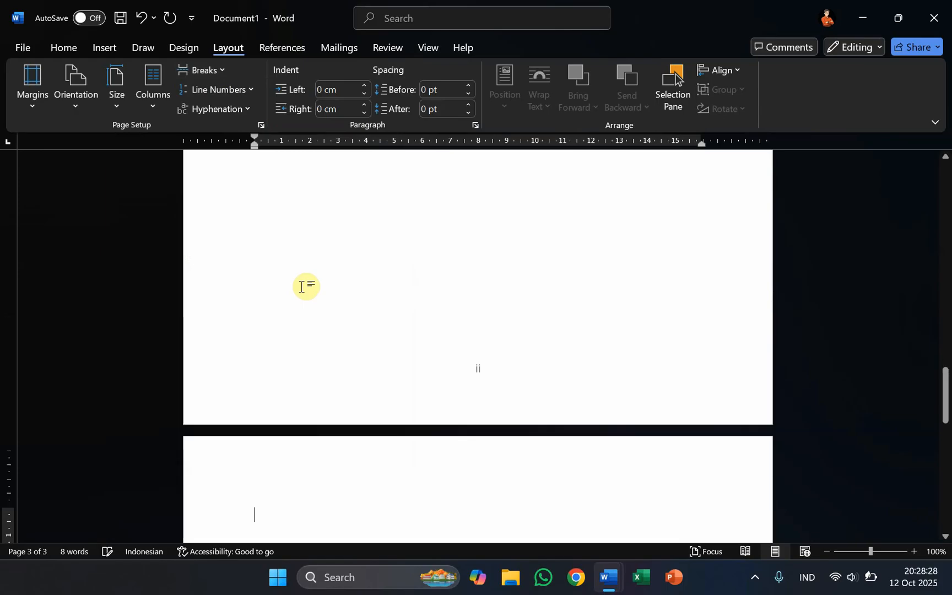
pyautogui.scroll(-2, 323, 451)
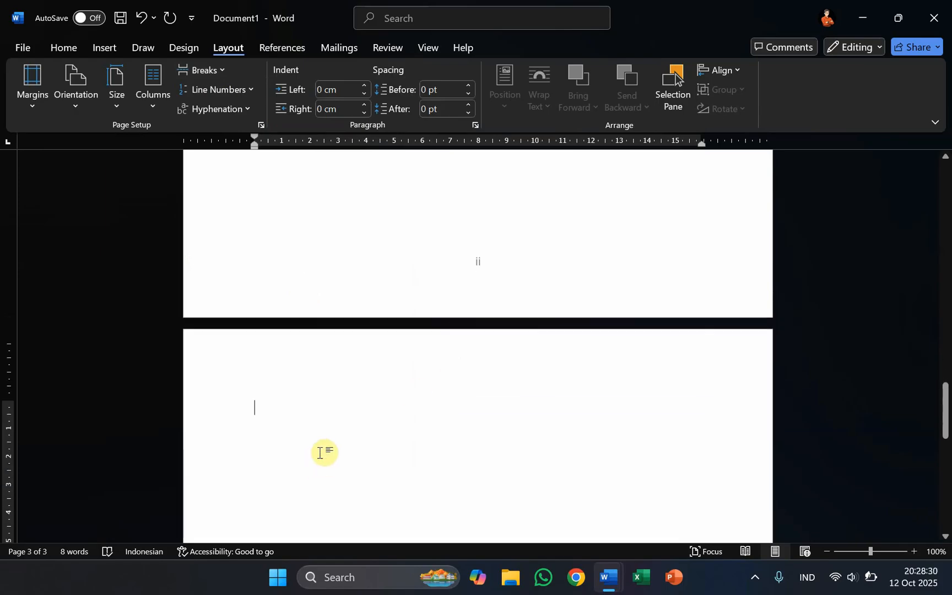
pyautogui.scroll(2, 319, 432)
pyautogui.scroll(-10, 325, 430)
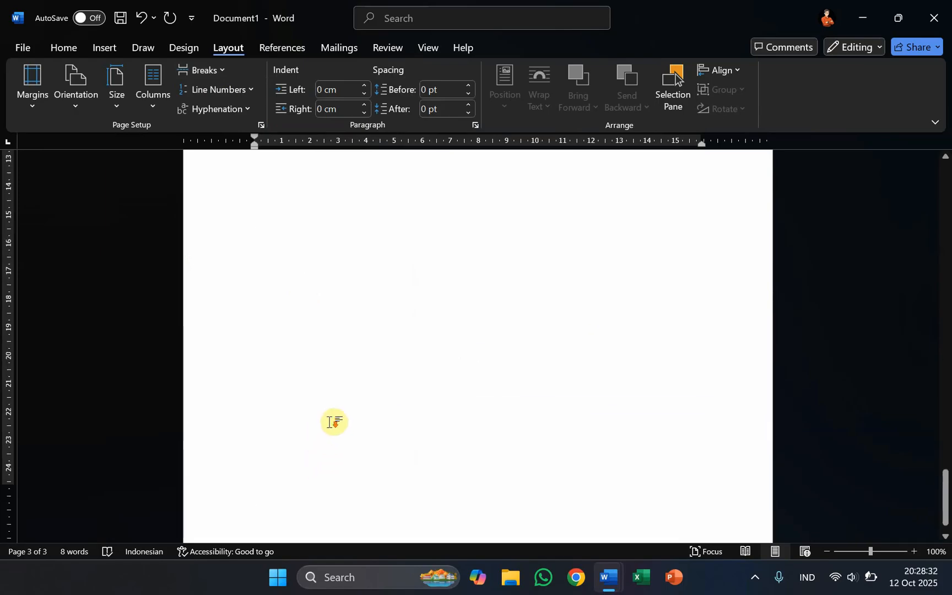
# Enter the text "Ini halaman 1 biasa" on the third page and check that page's footer number.
pyautogui.scroll(10, 404, 453)
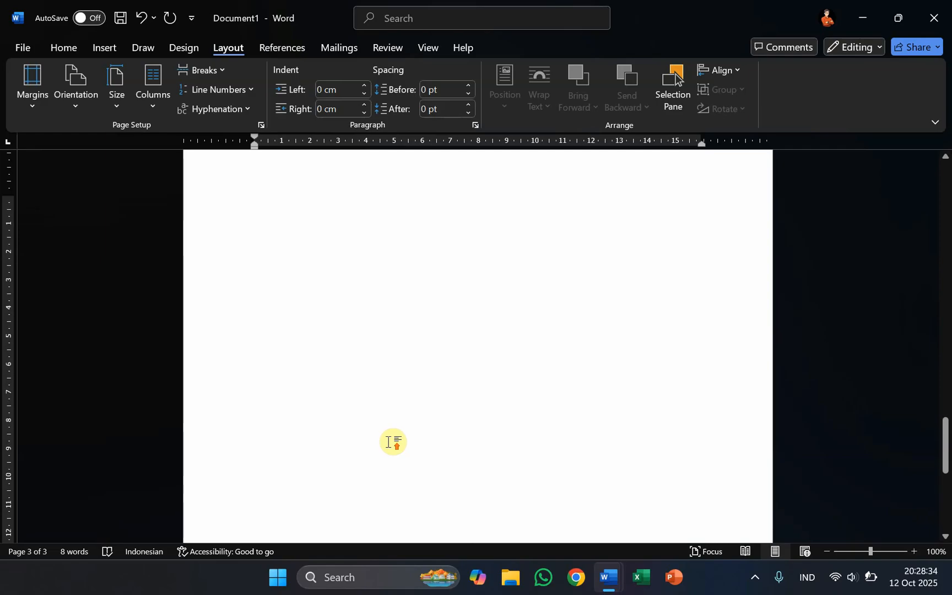
pyautogui.write('H')
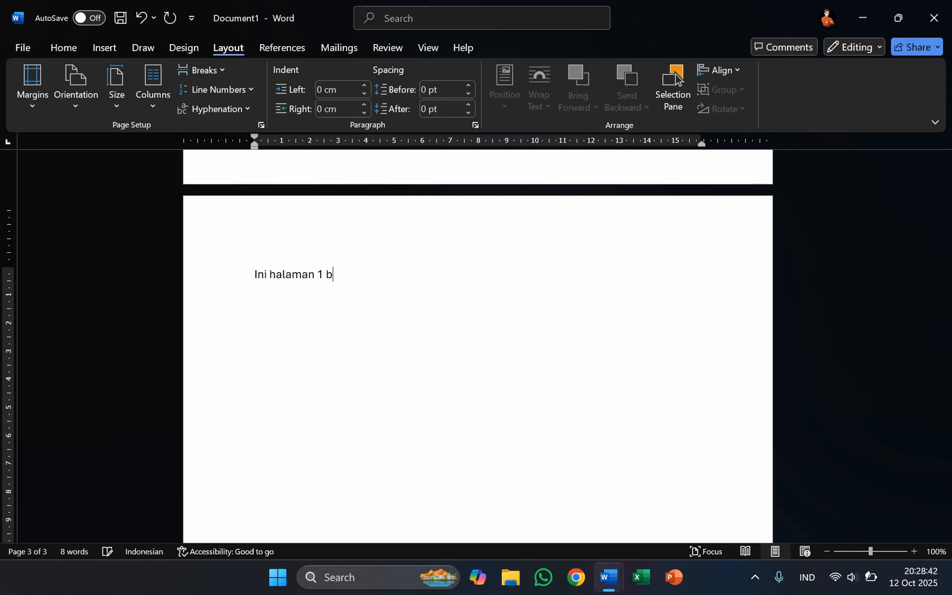
pyautogui.write('asa')
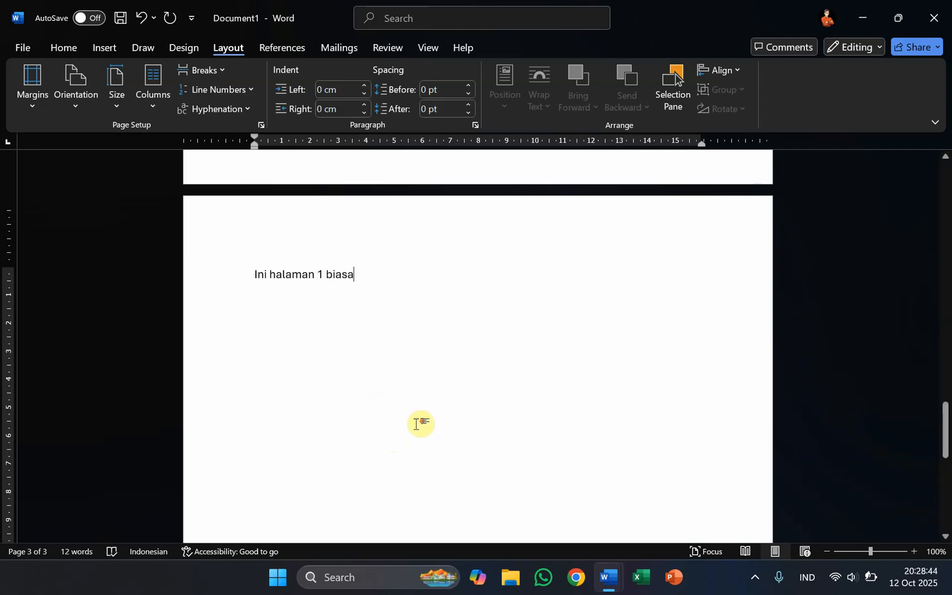
pyautogui.scroll(-15, 421, 423)
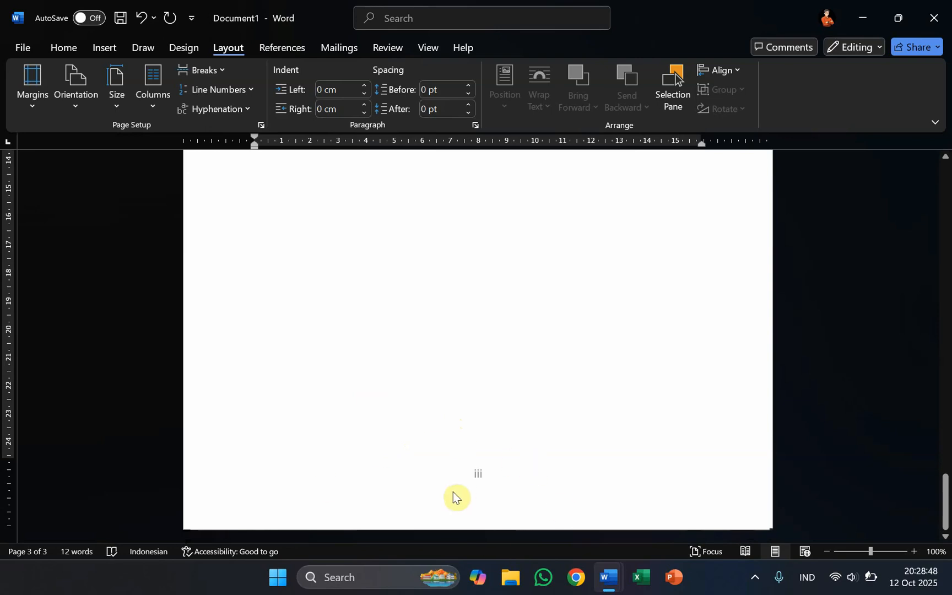
pyautogui.scroll(15, 452, 495)
pyautogui.scroll(-15, 428, 391)
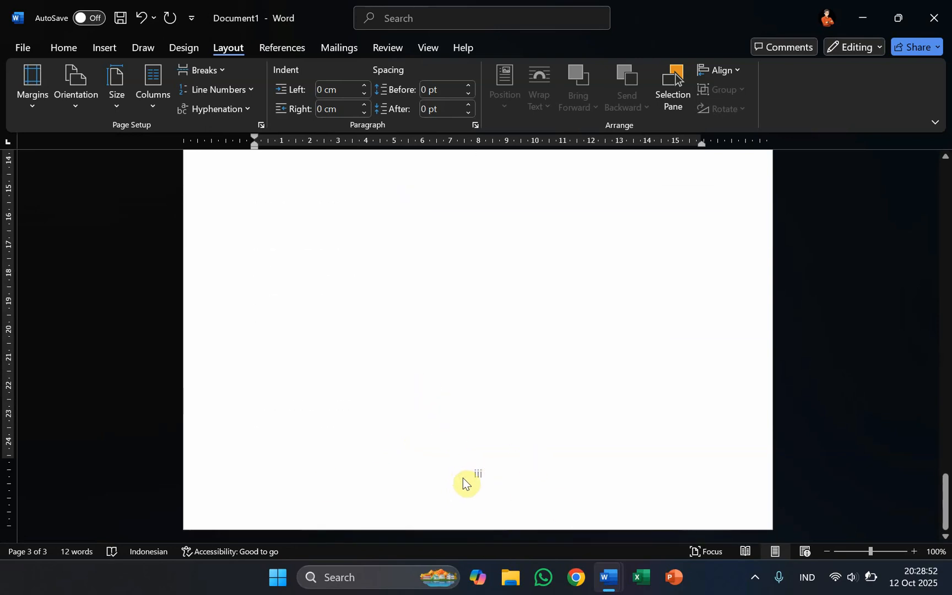
# Change the Section 2 footer's page number format to "1, 2, 3, ..." and start its numbering at 1.
pyautogui.doubleClick(488, 480)
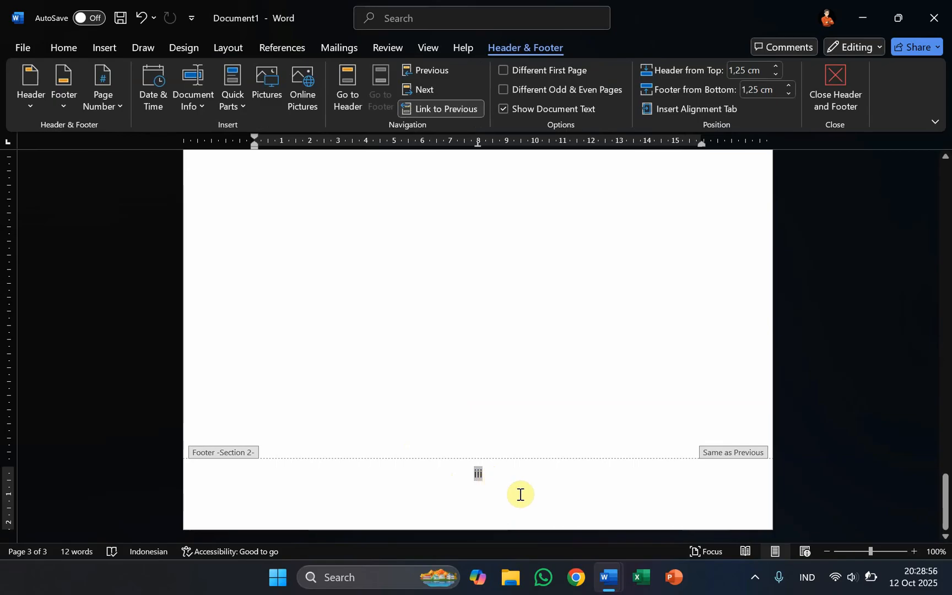
pyautogui.click(513, 487)
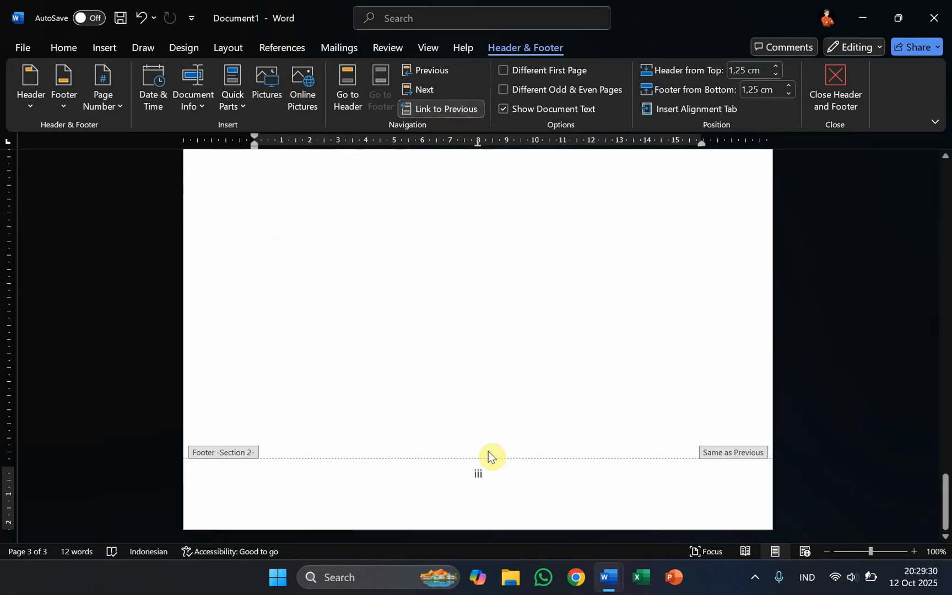
pyautogui.click(108, 107)
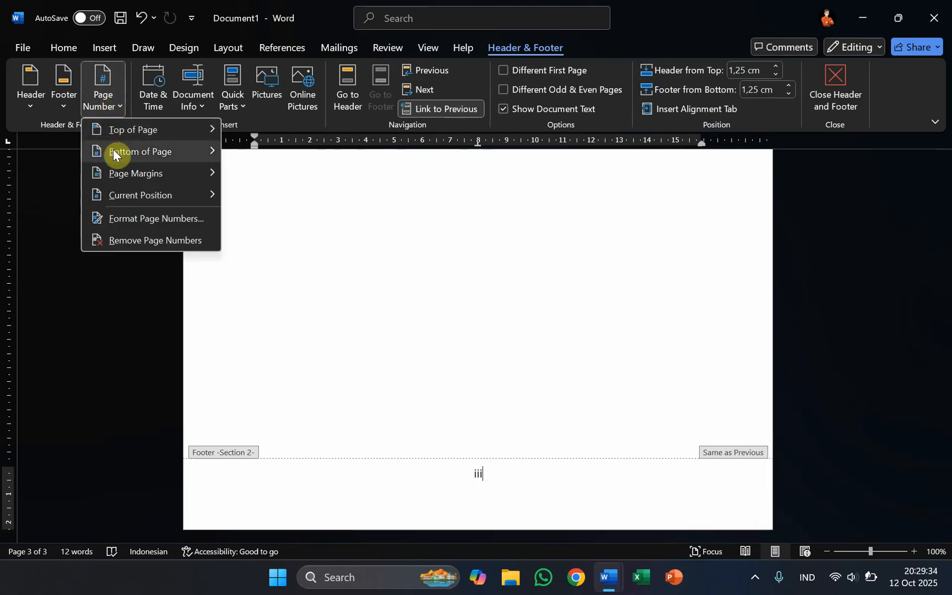
pyautogui.moveTo(113, 152)
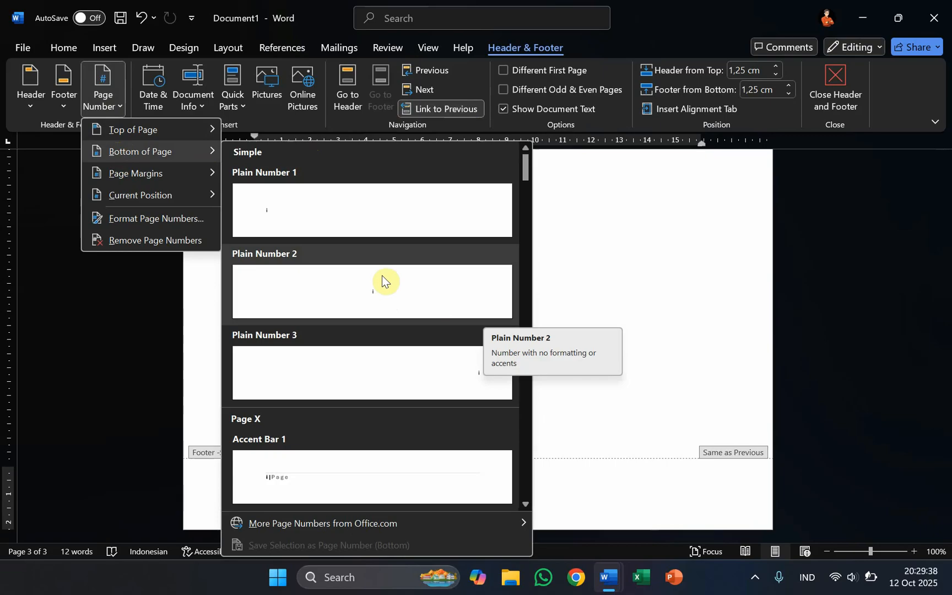
pyautogui.click(159, 218)
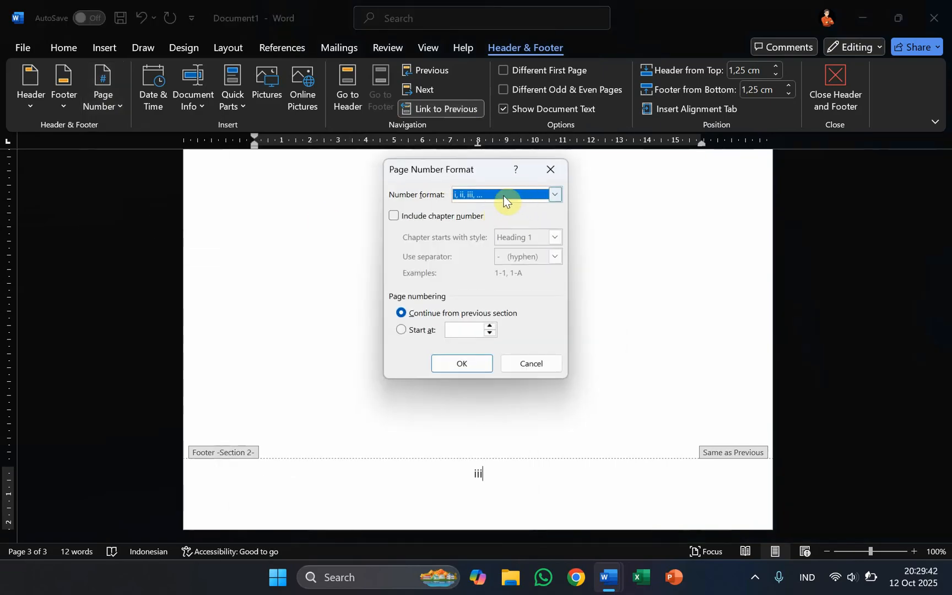
pyautogui.click(521, 194)
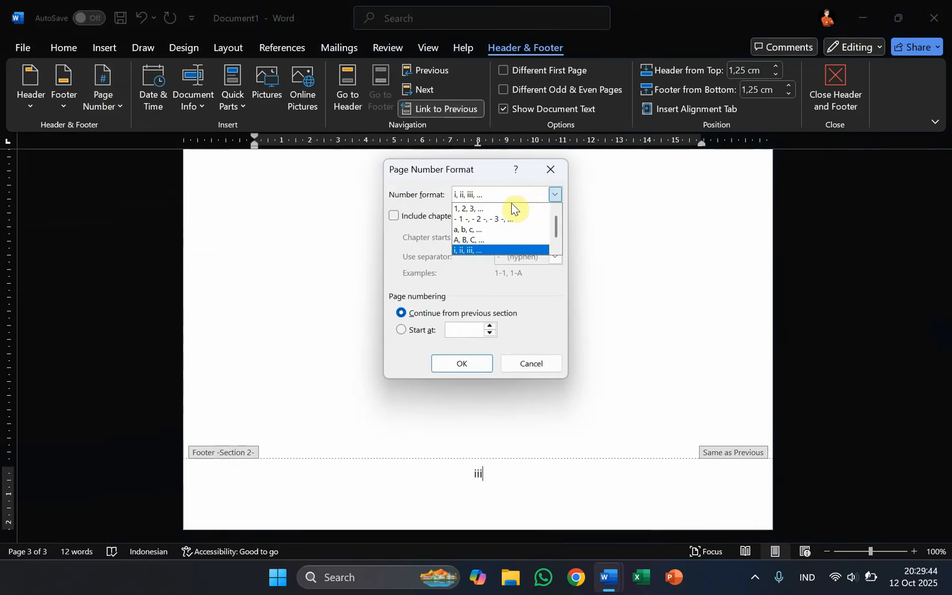
pyautogui.click(509, 206)
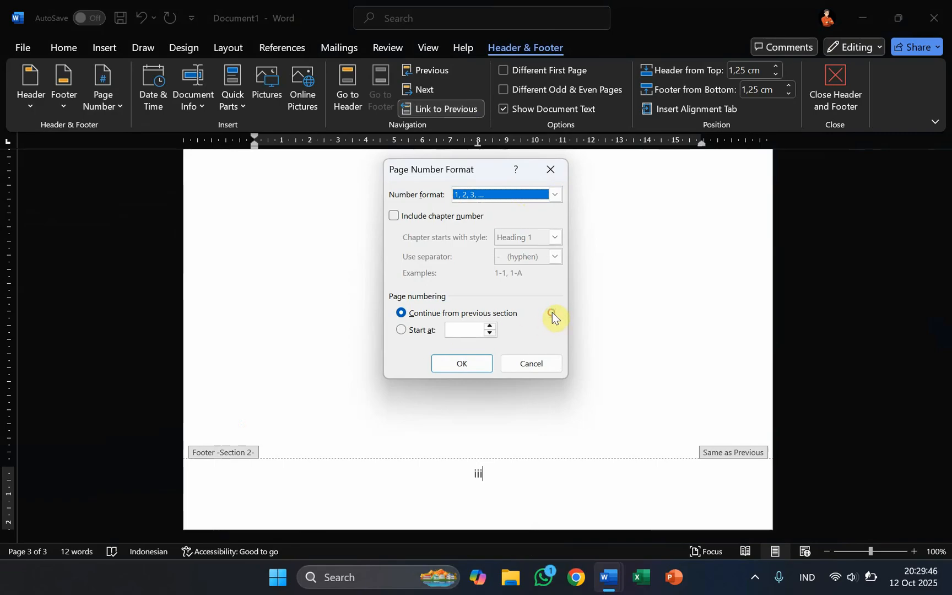
pyautogui.click(418, 329)
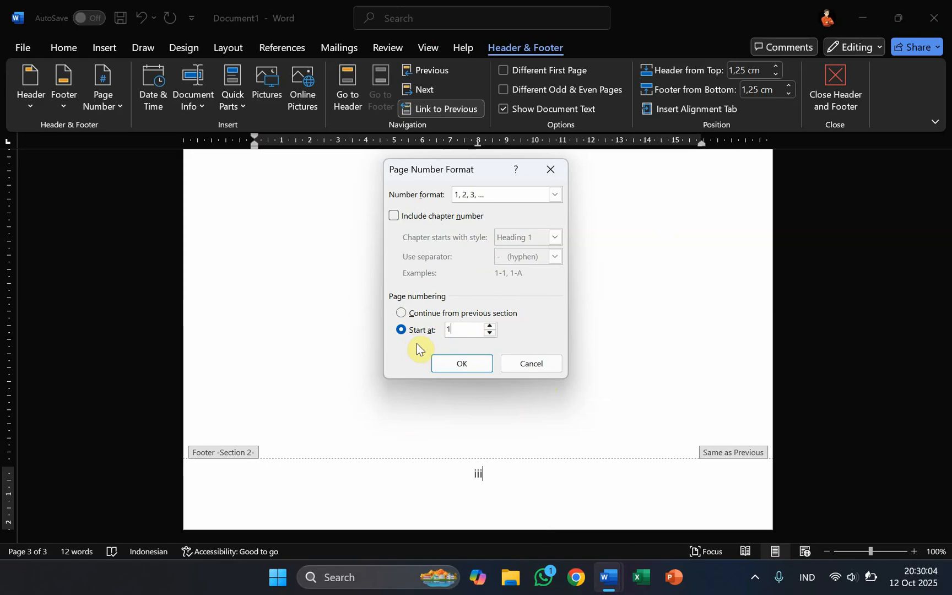
pyautogui.click(446, 330)
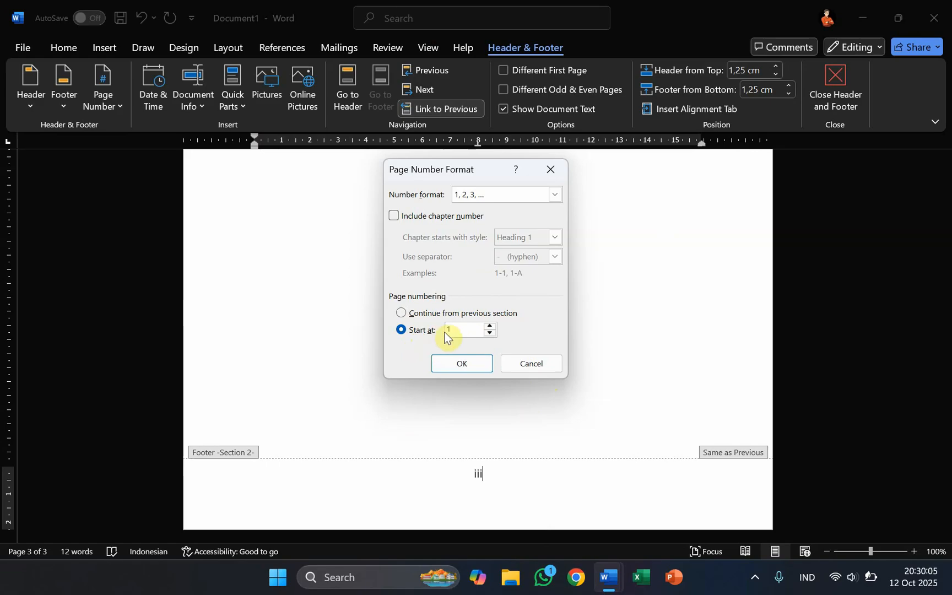
pyautogui.click(449, 364)
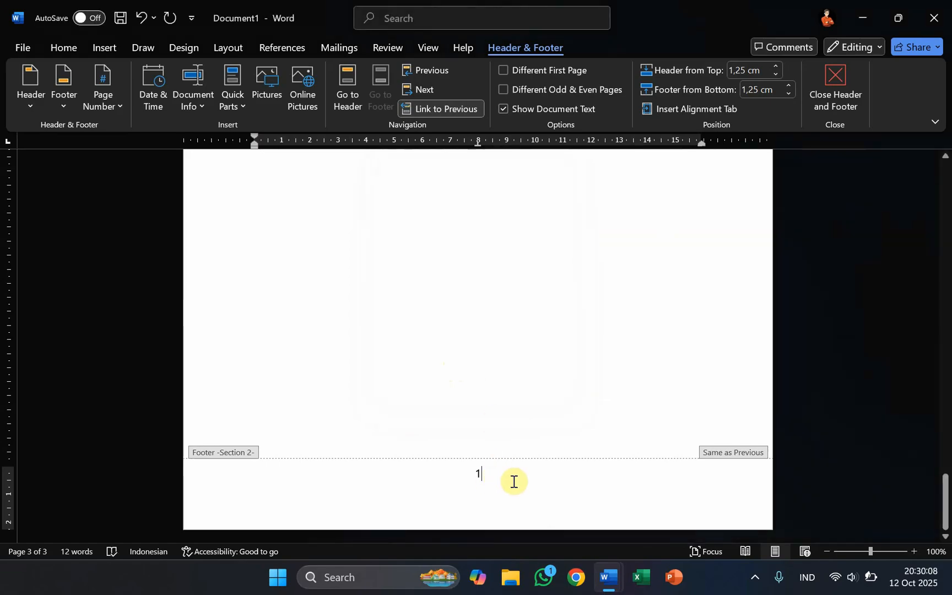
# Compare the footer numbers of the Section 1 and Section 2 pages, and leave header and footer editing.
pyautogui.click(477, 472)
pyautogui.scroll(1, 477, 472)
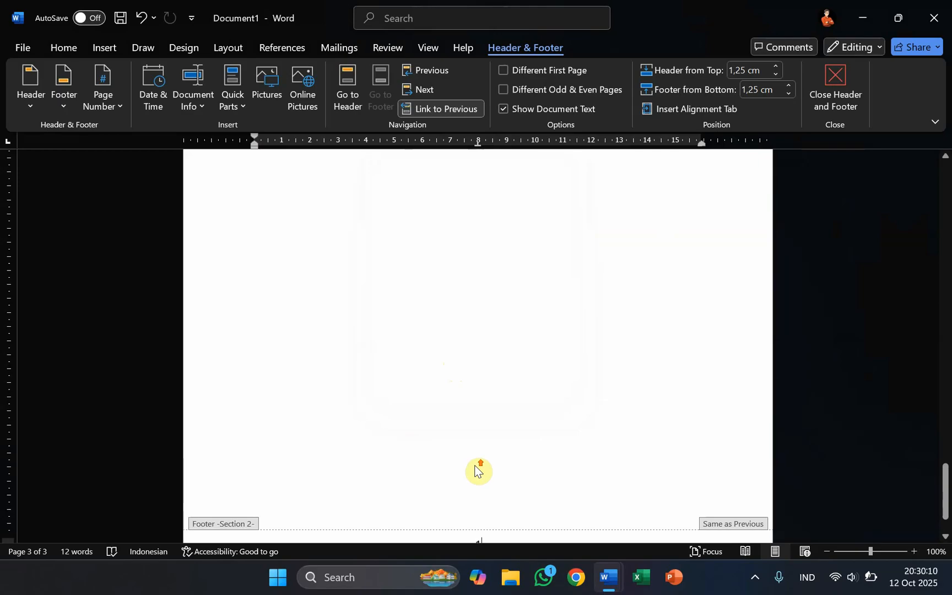
pyautogui.scroll(-1, 477, 468)
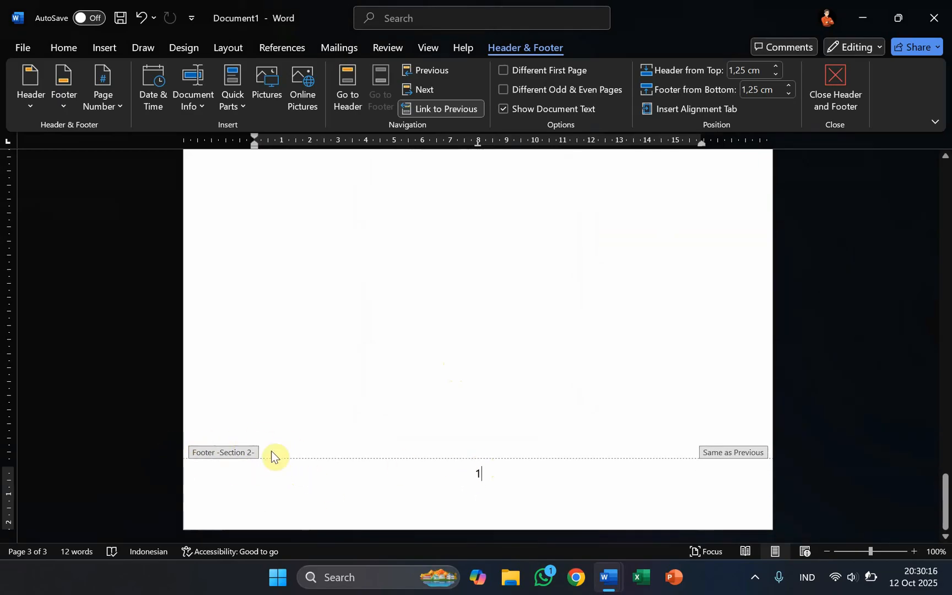
pyautogui.scroll(10, 314, 433)
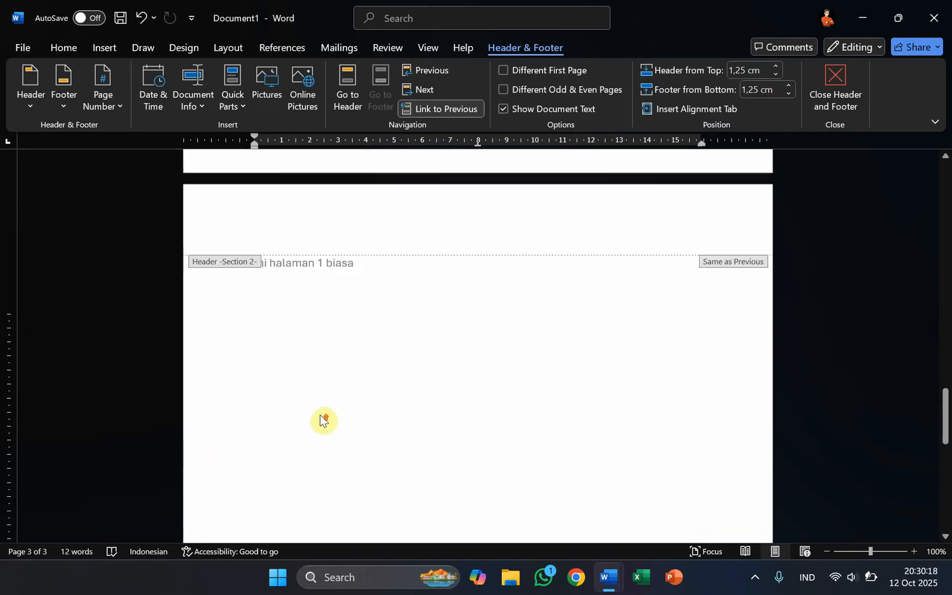
pyautogui.scroll(6, 324, 420)
pyautogui.scroll(-3, 321, 409)
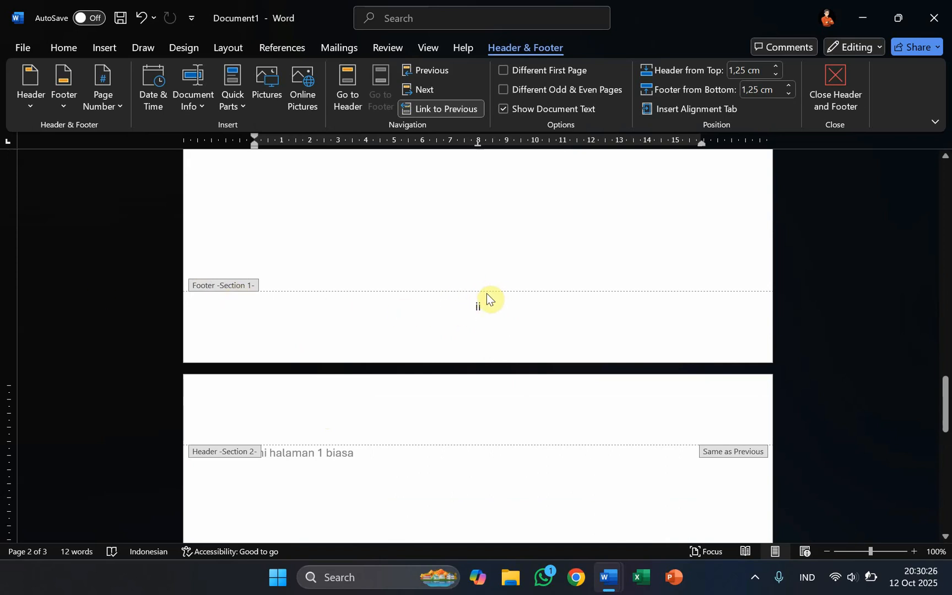
pyautogui.scroll(-5, 551, 329)
pyautogui.scroll(-5, 551, 329)
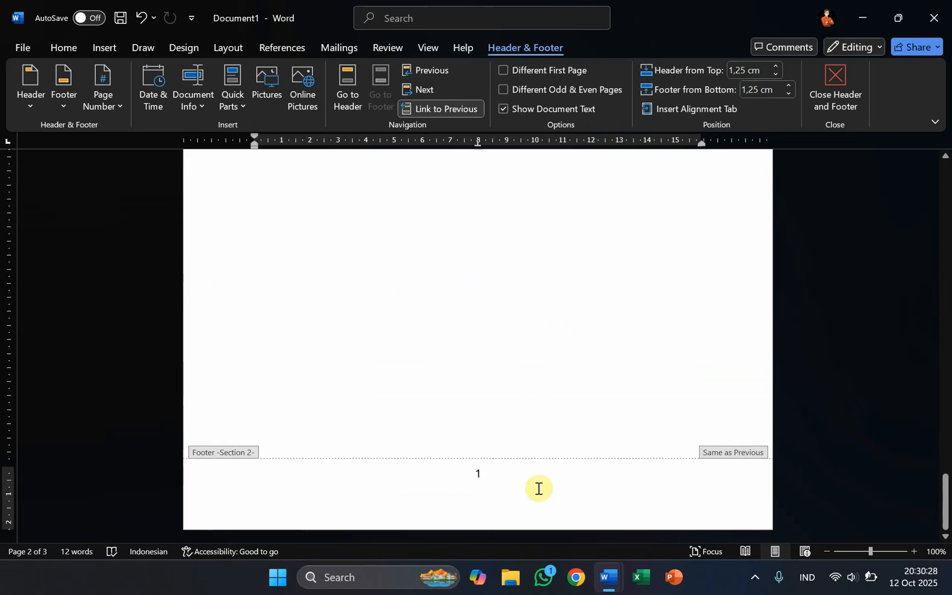
pyautogui.click(479, 488)
pyautogui.scroll(7, 512, 396)
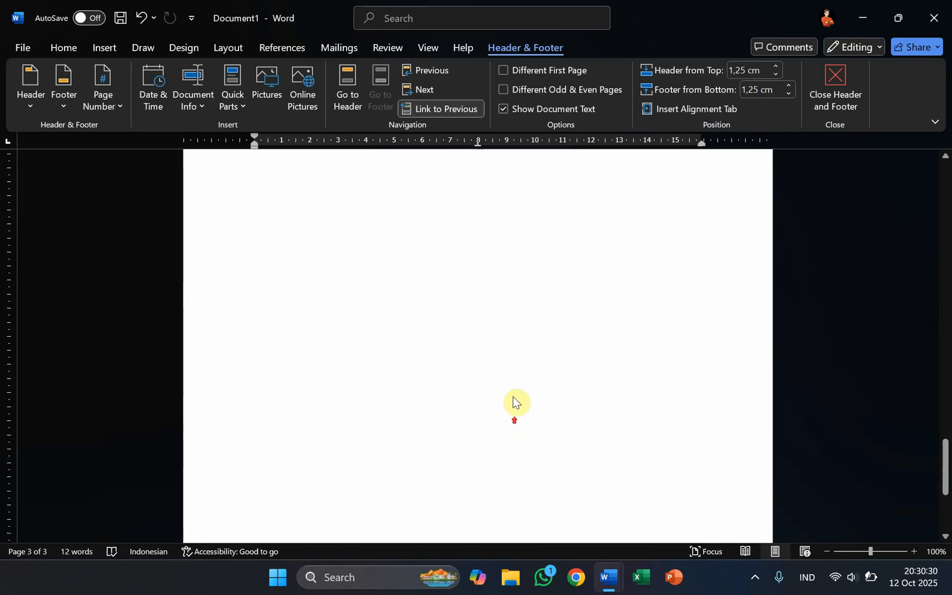
pyautogui.scroll(-2, 530, 386)
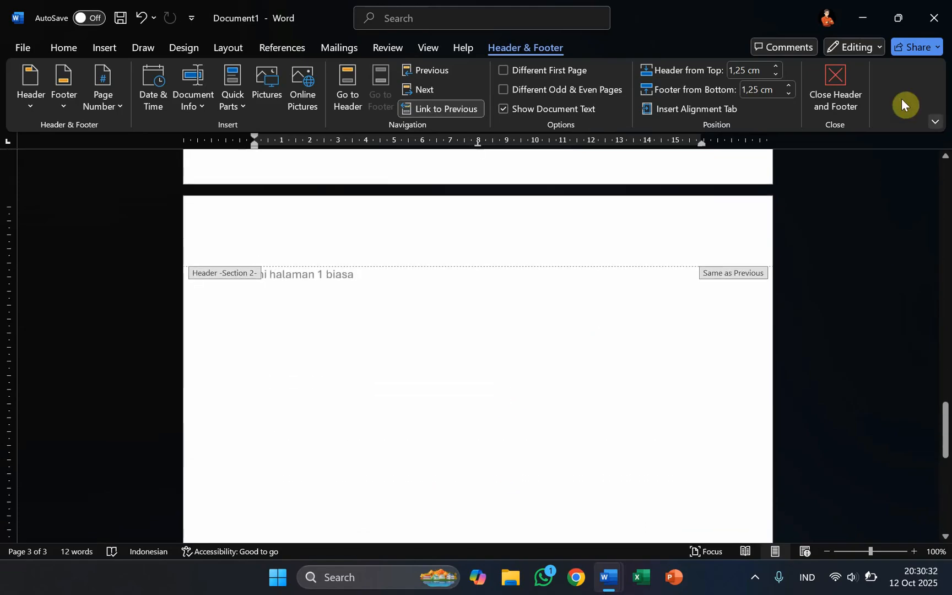
pyautogui.click(813, 104)
pyautogui.scroll(-5, 485, 411)
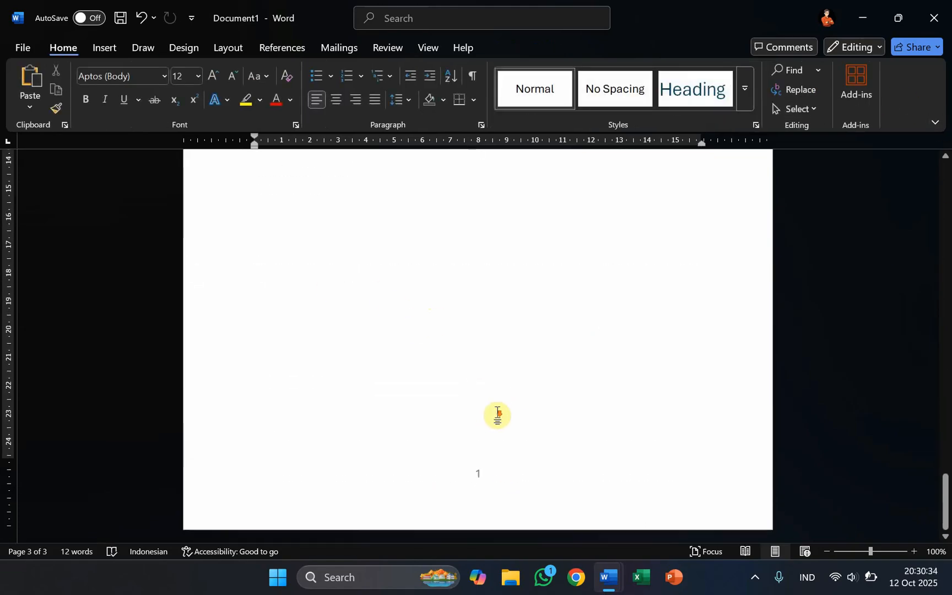
# Switch to the open thesis document and examine where the page numbers sit on pages 1, 2 and 3 of its body text.
pyautogui.click(610, 581)
pyautogui.click(527, 512)
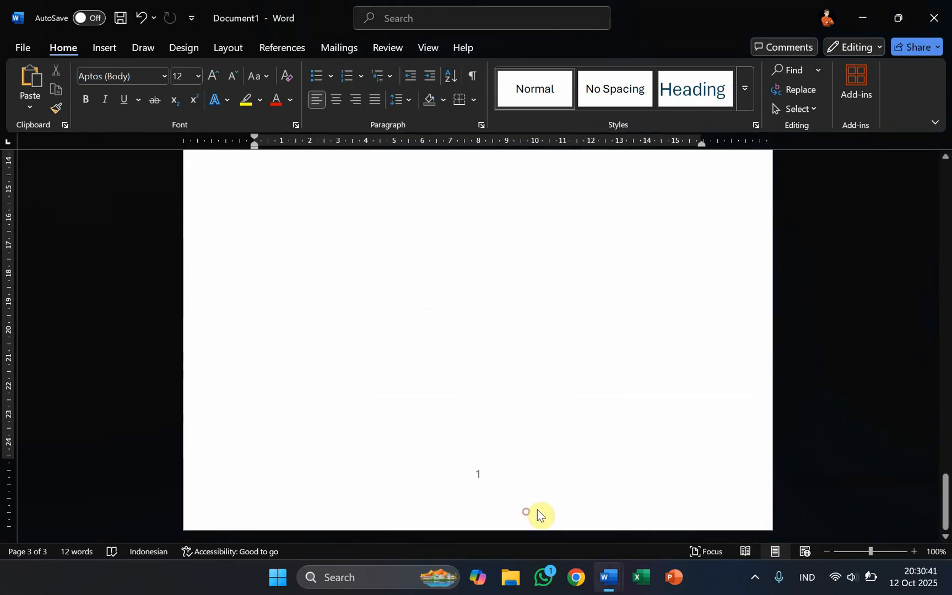
pyautogui.click(609, 578)
pyautogui.click(679, 476)
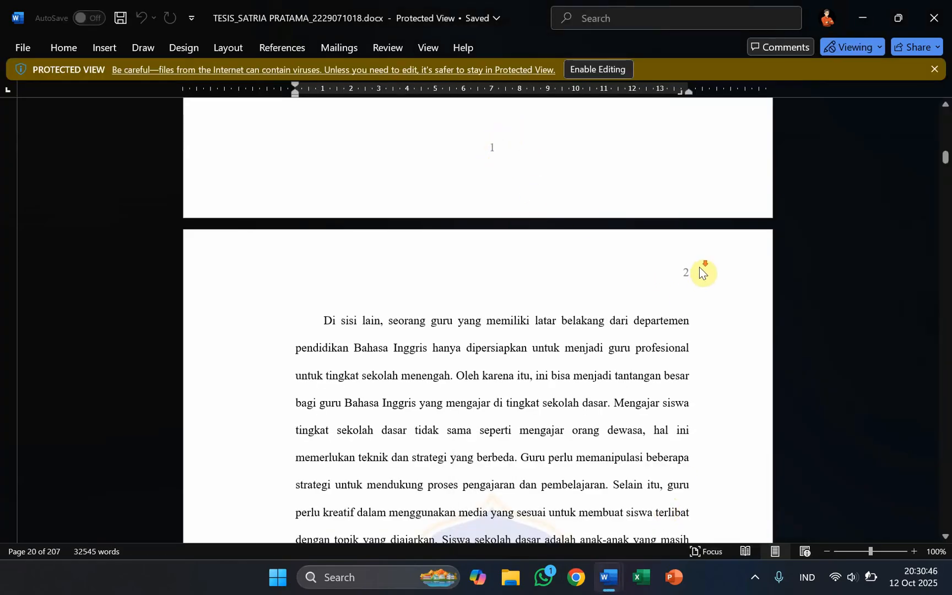
pyautogui.scroll(-9, 701, 270)
pyautogui.scroll(-2, 695, 282)
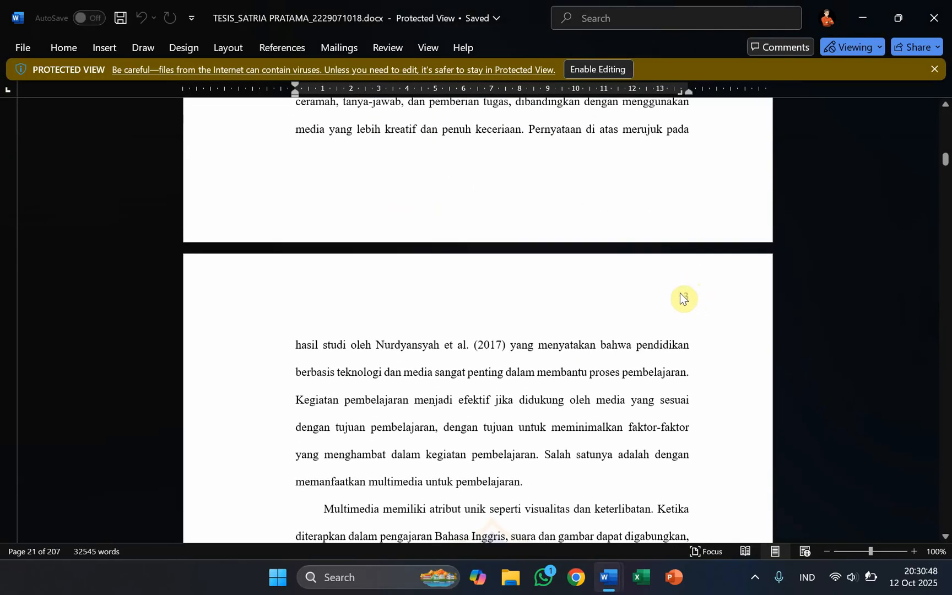
pyautogui.scroll(2, 683, 303)
pyautogui.scroll(10, 683, 302)
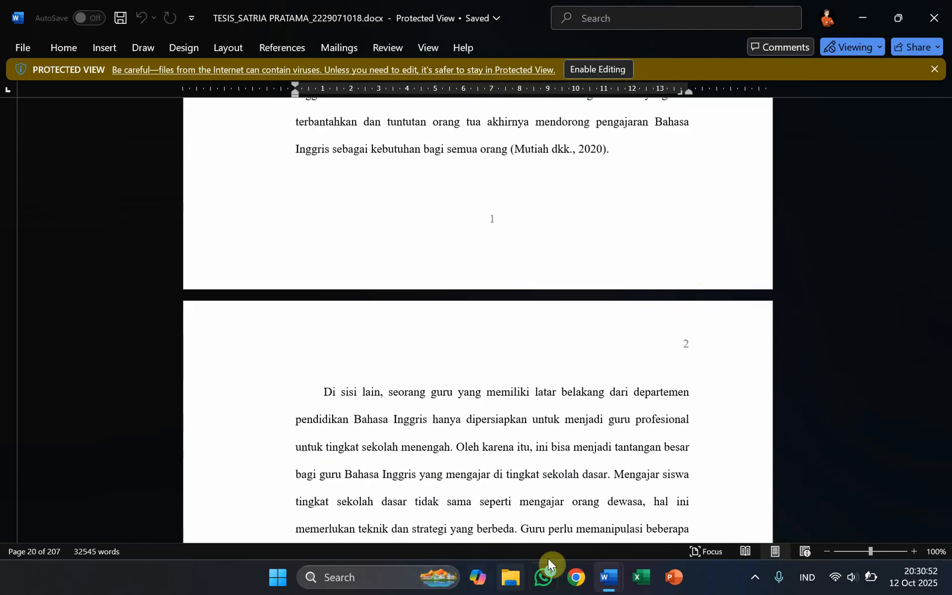
# Return to Document1 and insert a page break on a new line below "Ini halaman 1 biasa".
pyautogui.click(606, 568)
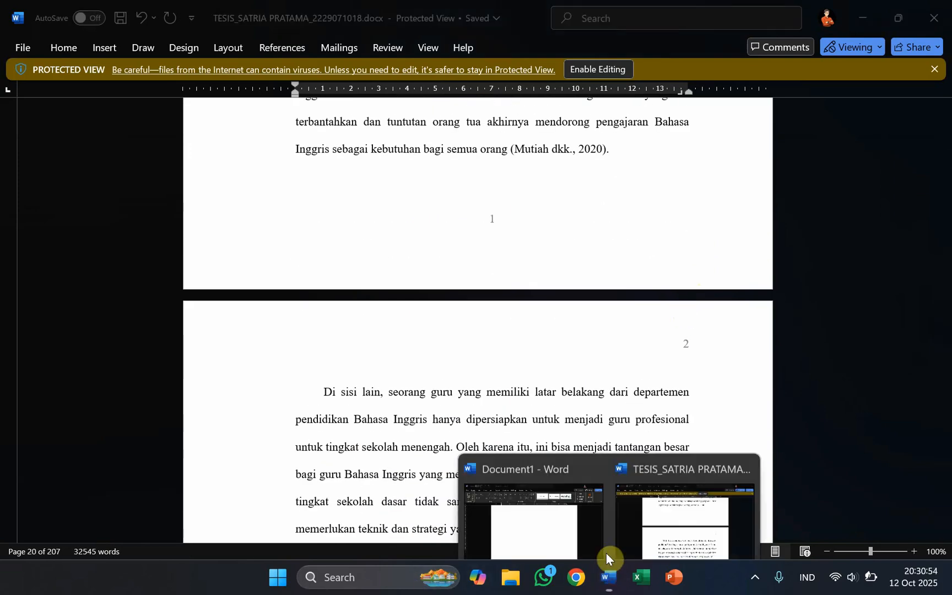
pyautogui.click(562, 537)
pyautogui.scroll(5, 478, 378)
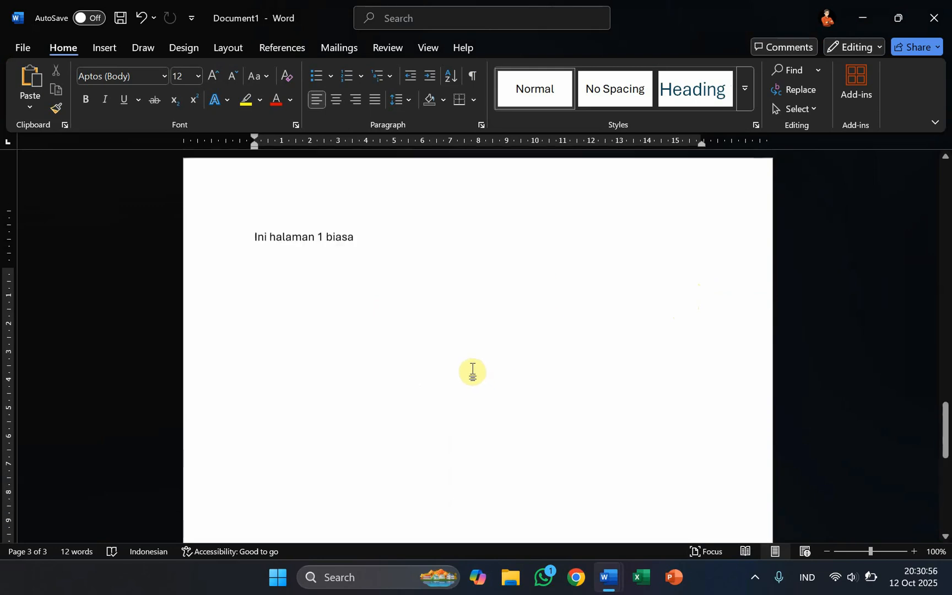
pyautogui.hotkey('ctrl', 'z')
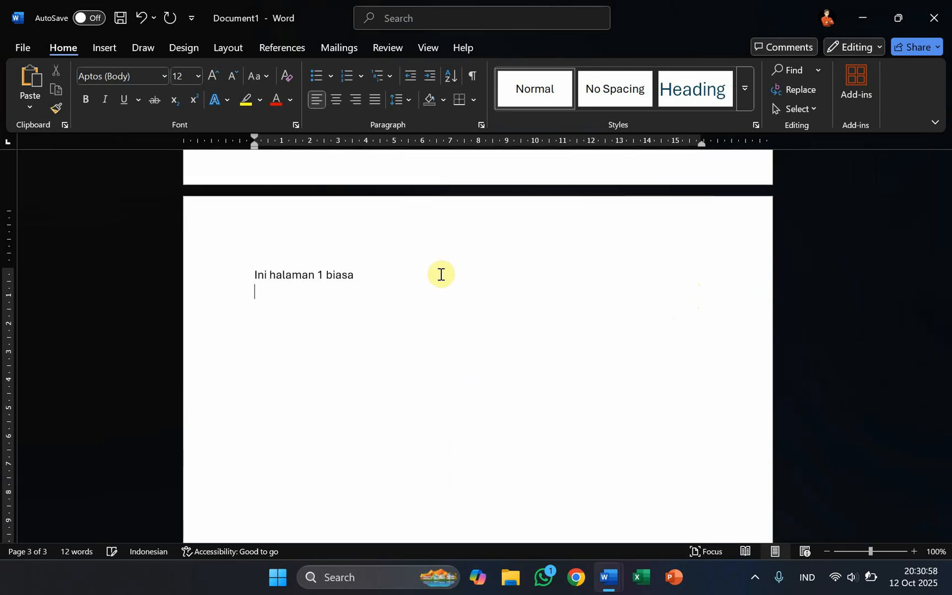
pyautogui.press('Return')
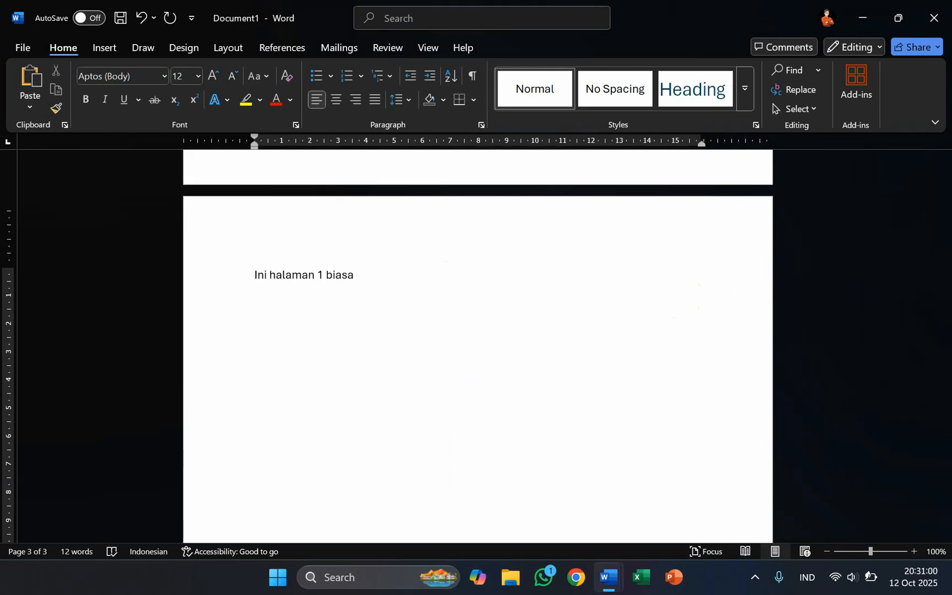
pyautogui.hotkey('ctrl', 'Return')
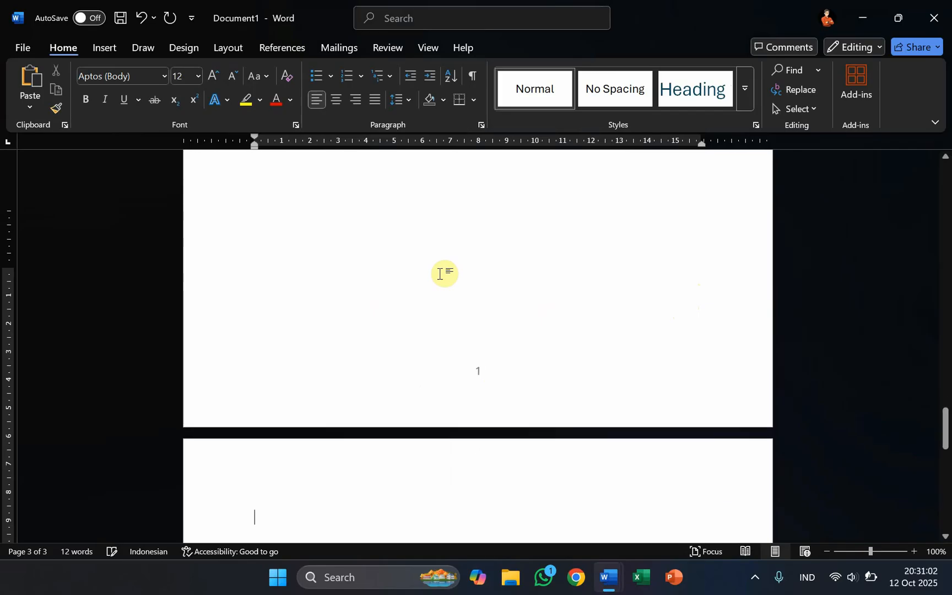
# Enter the text "Ini halaman 2 biasa" on the new page and check that page's footer number.
pyautogui.write('Ini halaman 2 biasa')
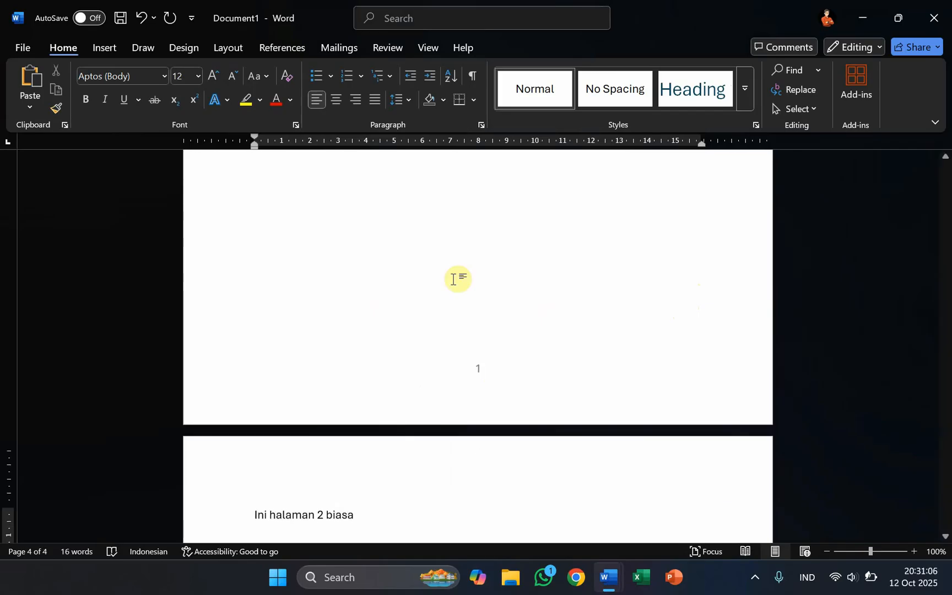
pyautogui.scroll(-10, 582, 389)
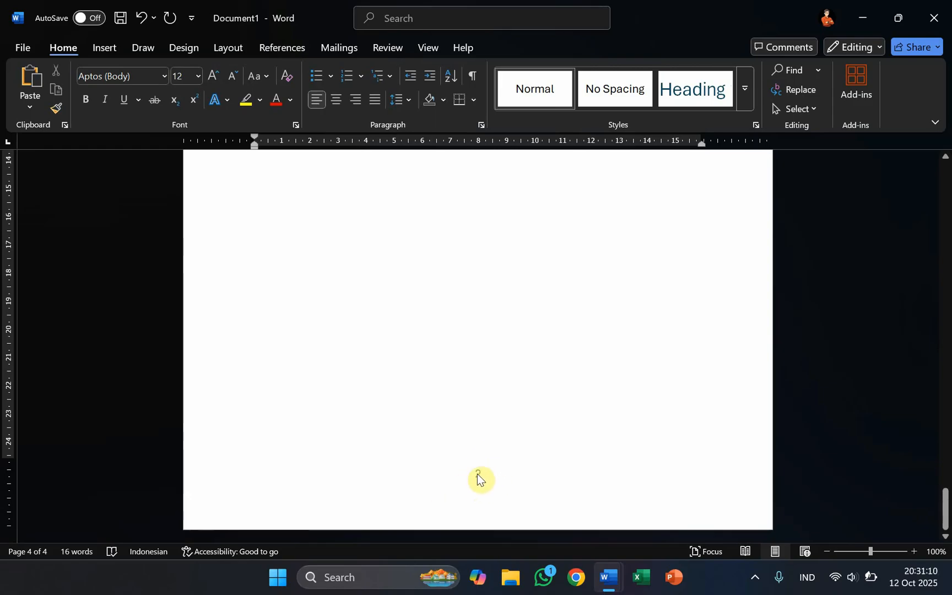
pyautogui.scroll(10, 484, 412)
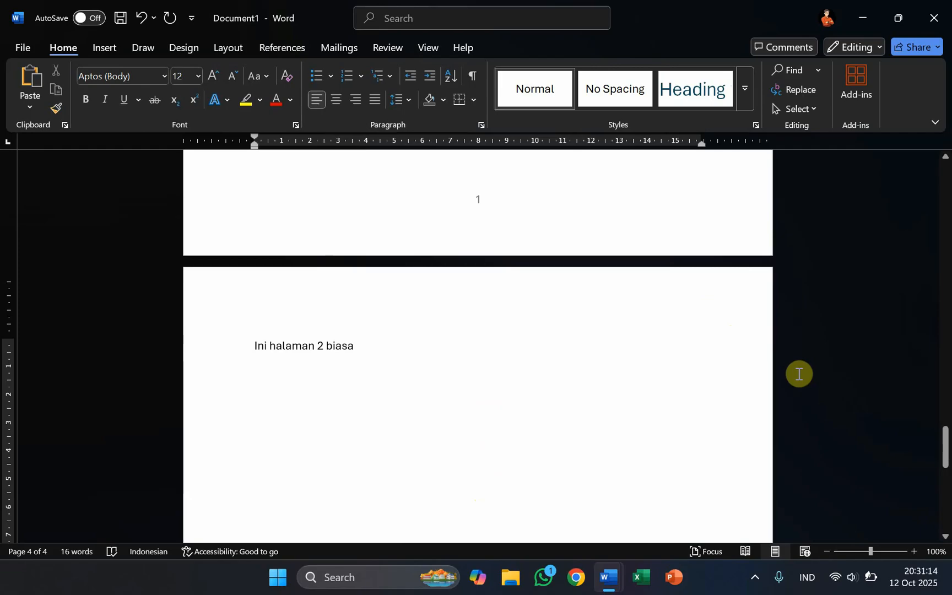
# Insert a Plain Number 3 page number at the top of the "Ini halaman 2 biasa" page.
pyautogui.scroll(-10, 496, 421)
pyautogui.scroll(-3, 498, 417)
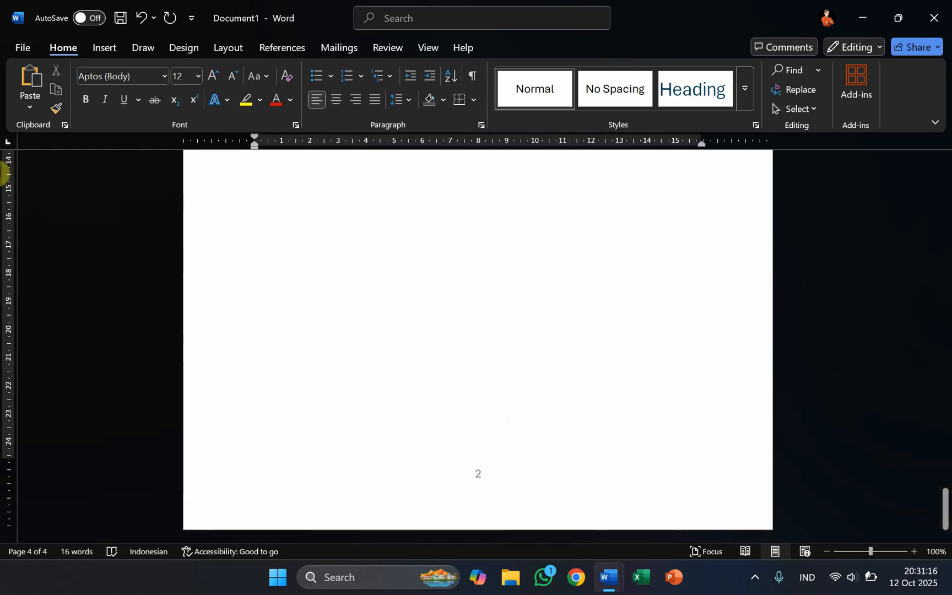
pyautogui.scroll(10, 439, 259)
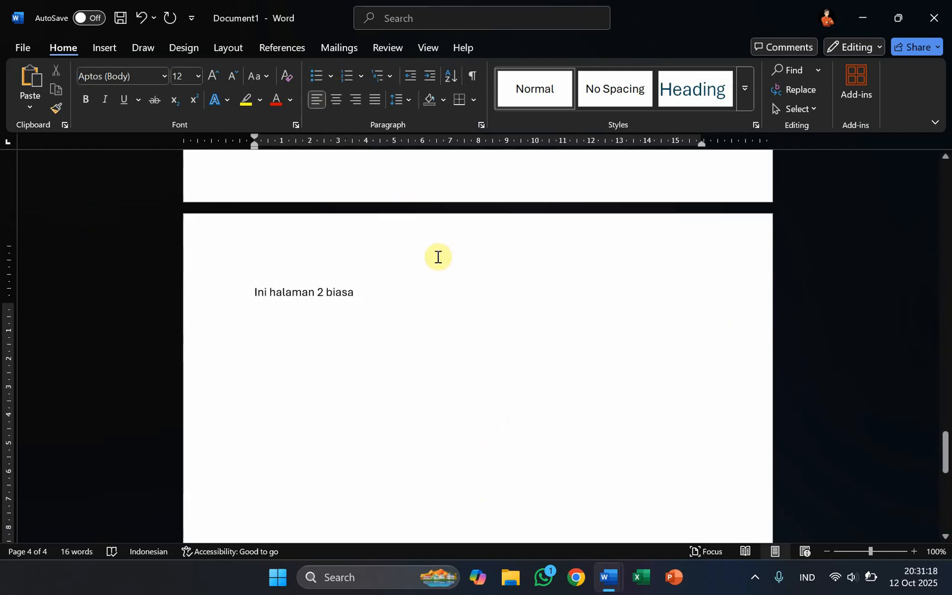
pyautogui.click(100, 51)
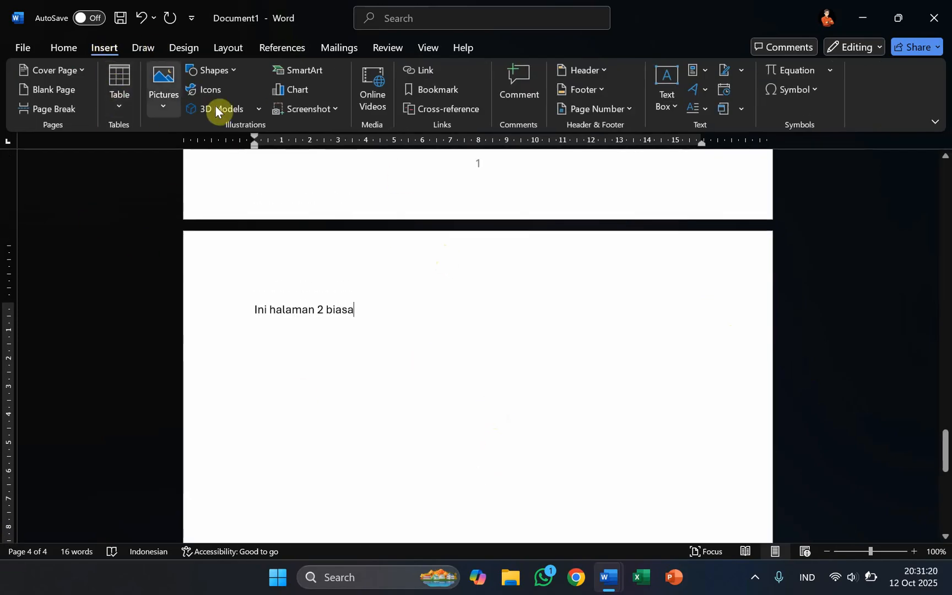
pyautogui.click(629, 110)
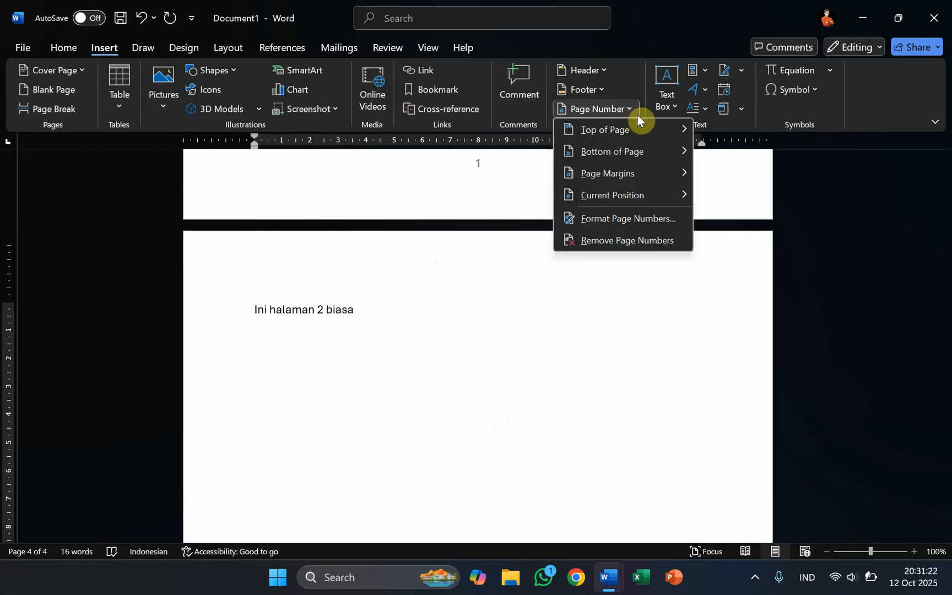
pyautogui.moveTo(651, 134)
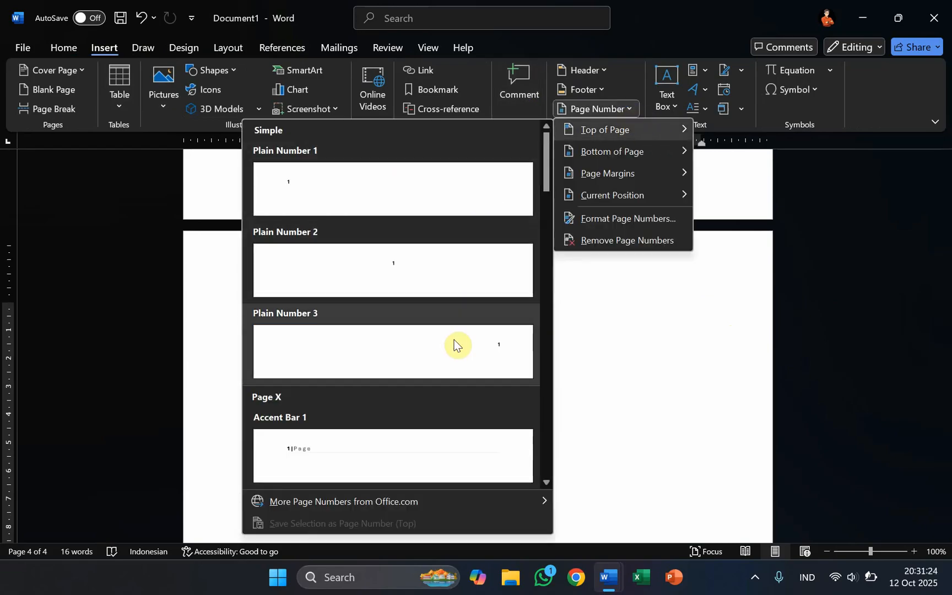
pyautogui.click(454, 344)
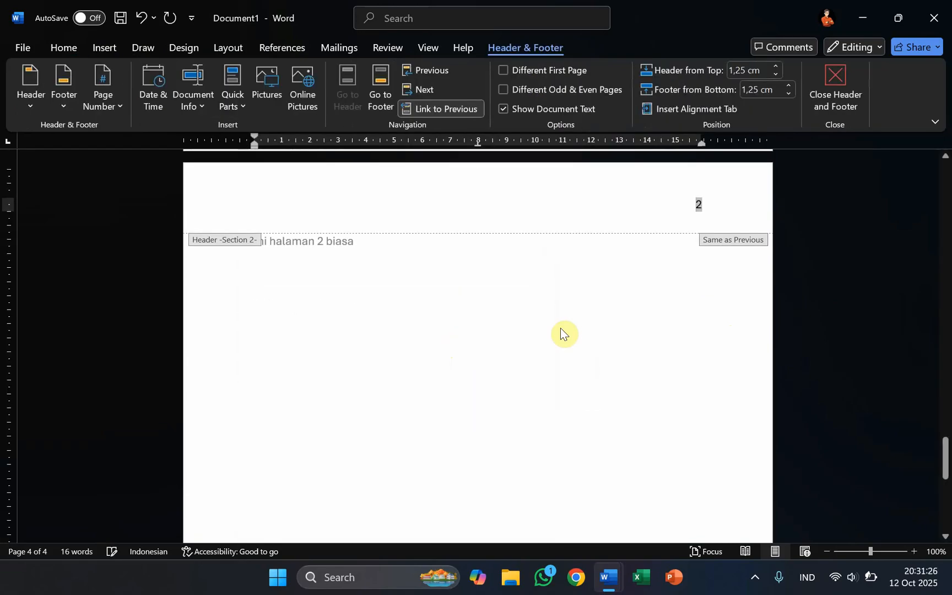
# Try to remove the footer number from the "Ini halaman 2 biasa" page only, and check the preceding page's footer.
pyautogui.scroll(3, 510, 296)
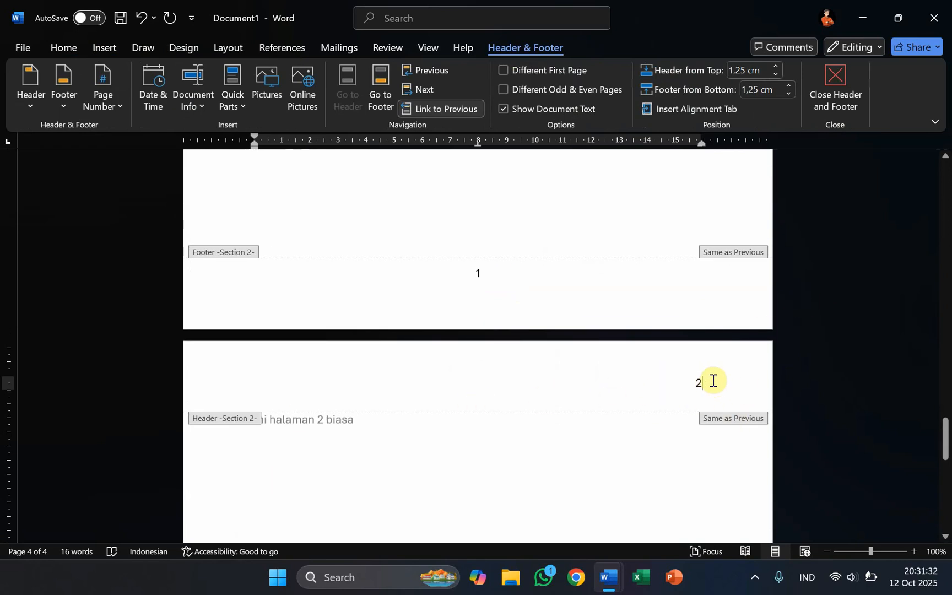
pyautogui.scroll(4, 592, 331)
pyautogui.scroll(-8, 588, 327)
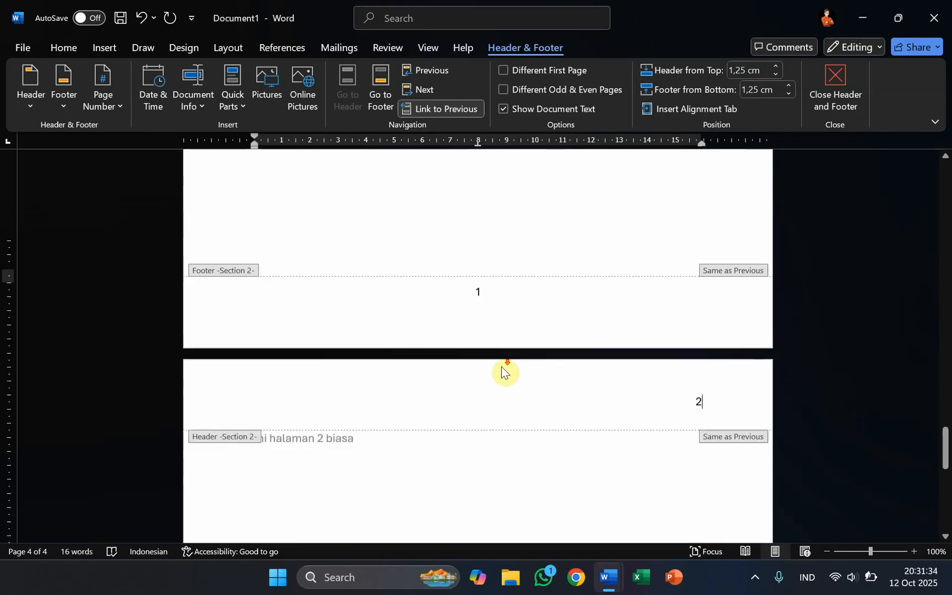
pyautogui.scroll(-3, 503, 369)
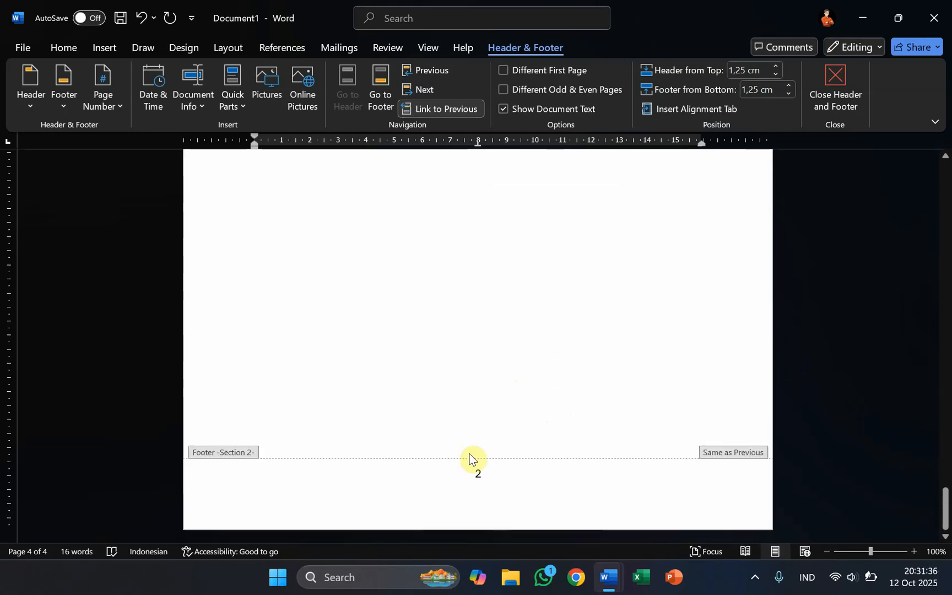
pyautogui.click(488, 472)
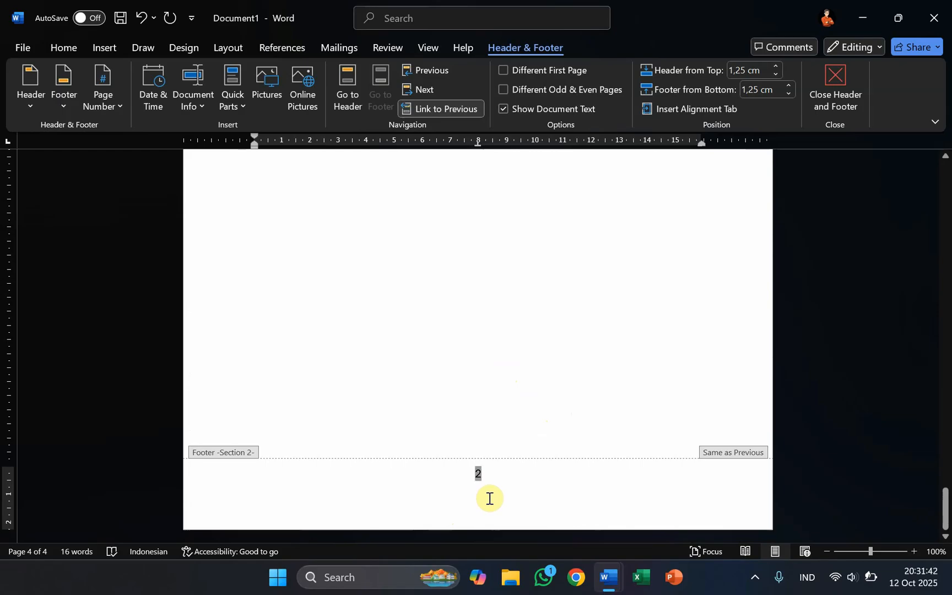
pyautogui.scroll(12, 438, 471)
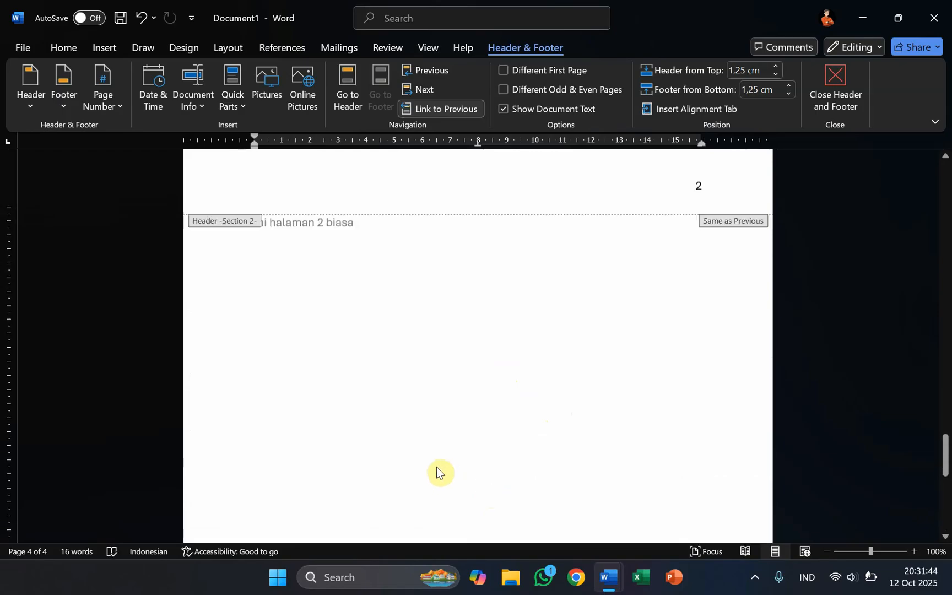
pyautogui.scroll(-10, 430, 458)
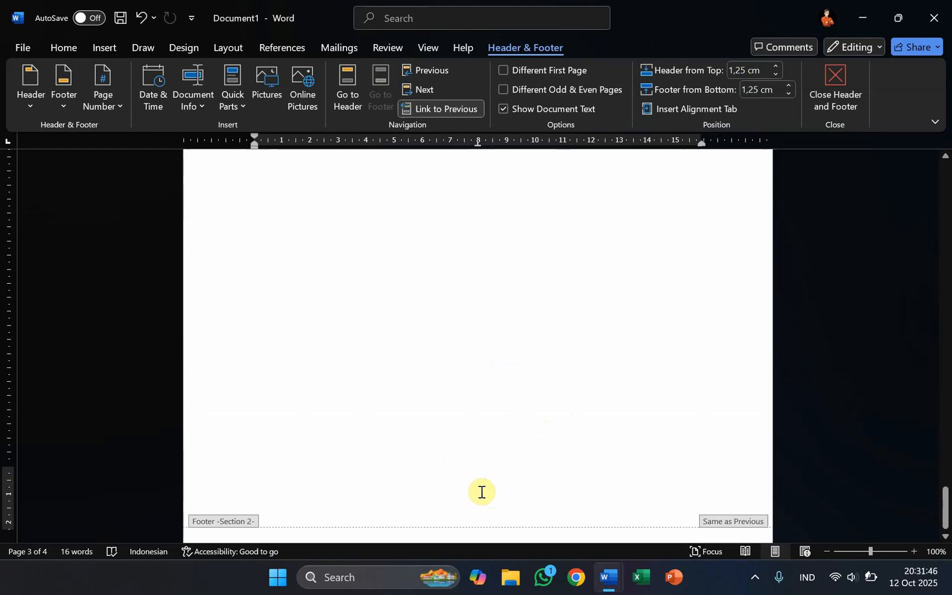
pyautogui.scroll(6, 503, 450)
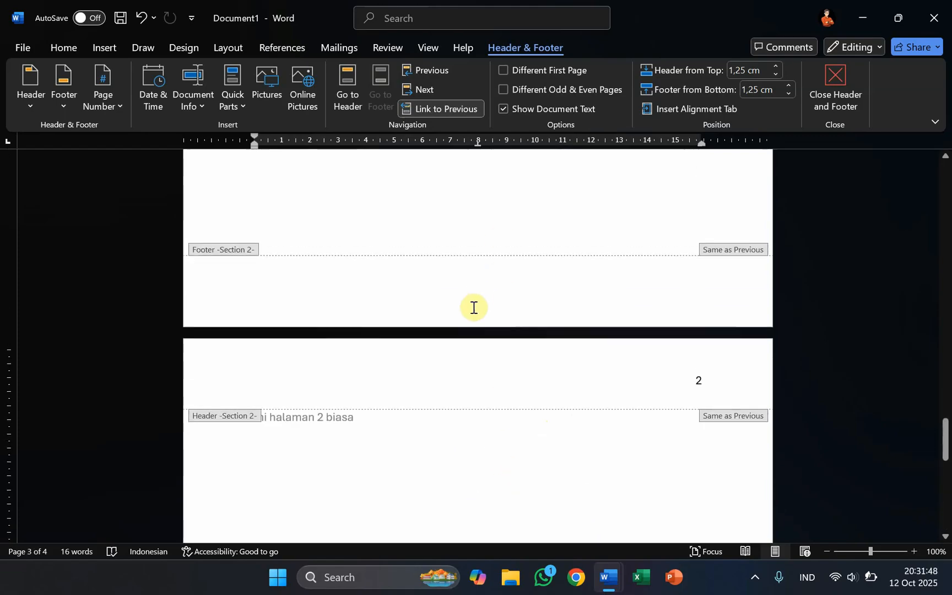
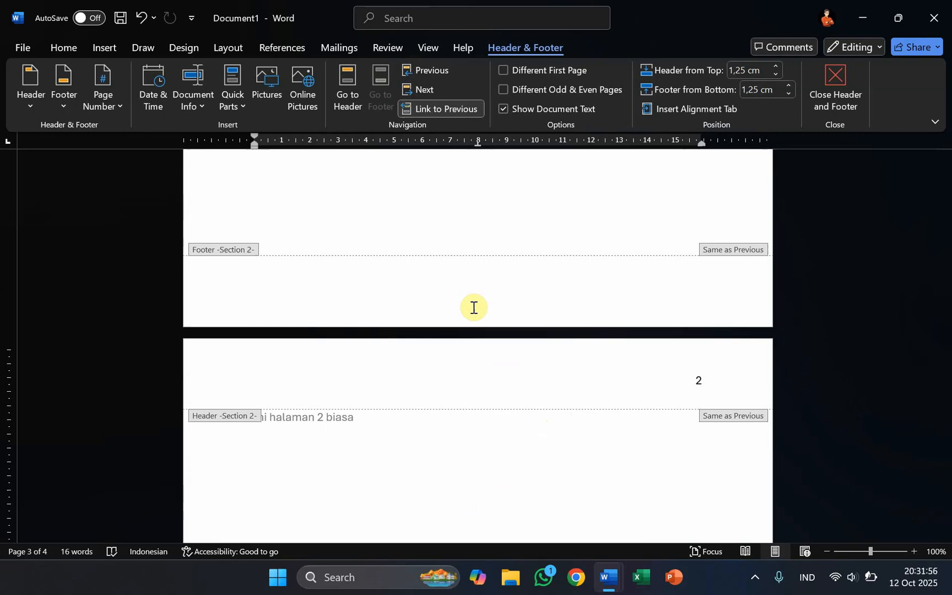
# Undo the footer number deletion and check the footers of both Section 2 pages.
pyautogui.hotkey('ctrl', 'z')
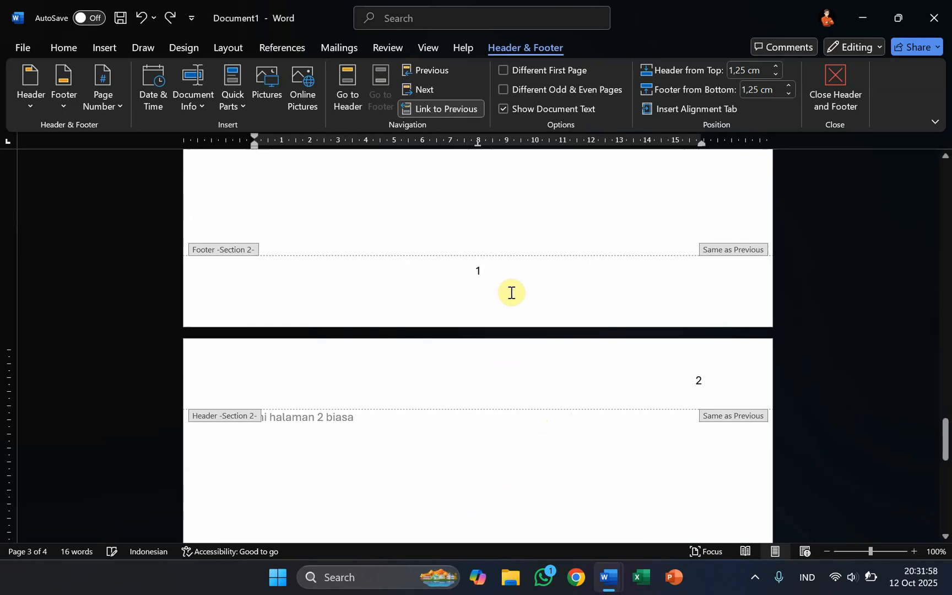
pyautogui.scroll(-10, 550, 301)
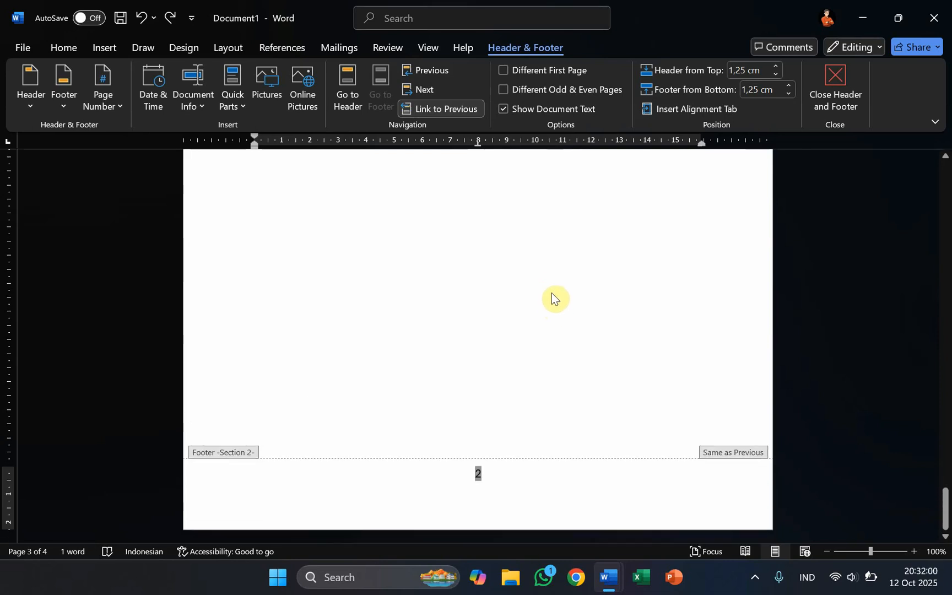
pyautogui.hotkey('ctrl', 'y')
pyautogui.scroll(8, 546, 476)
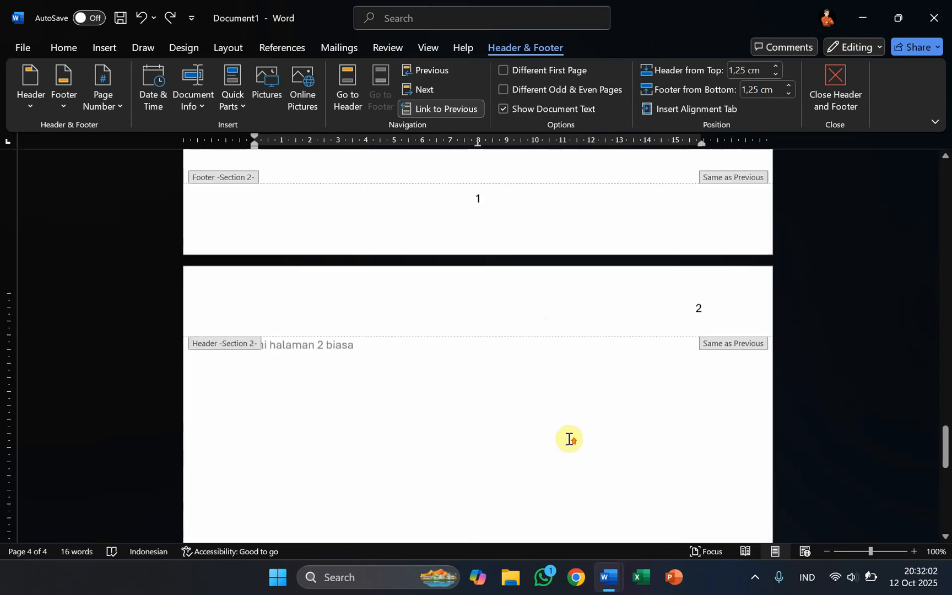
pyautogui.scroll(-2, 573, 436)
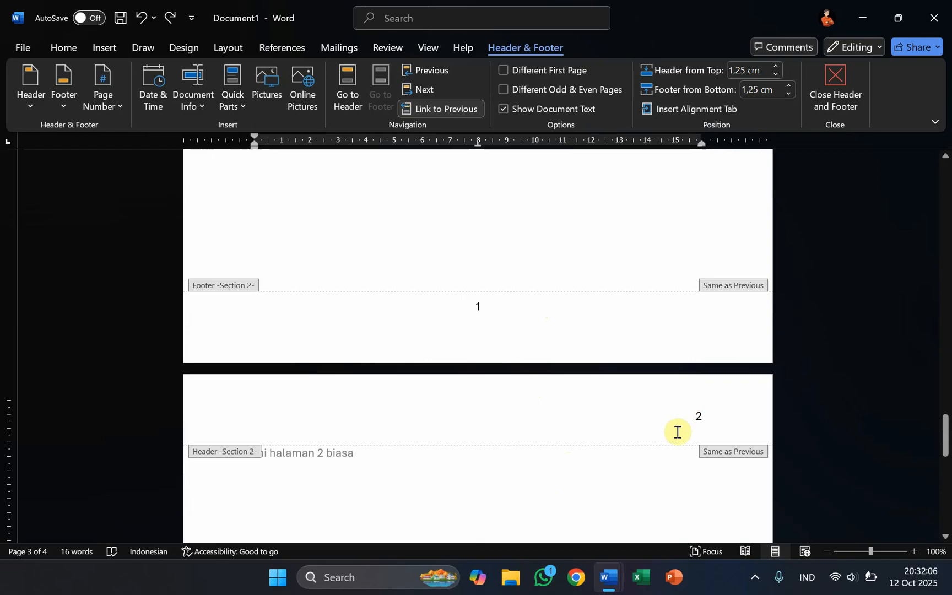
# Check the header numbers on the preceding pages and delete the one on the "Ini halaman 2 romawi" page.
pyautogui.scroll(5, 665, 416)
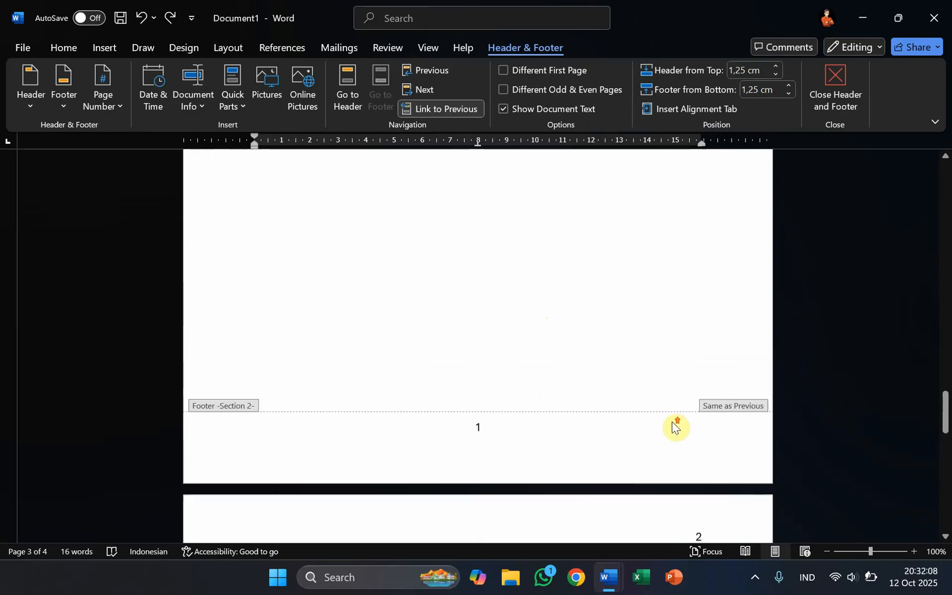
pyautogui.scroll(3, 673, 414)
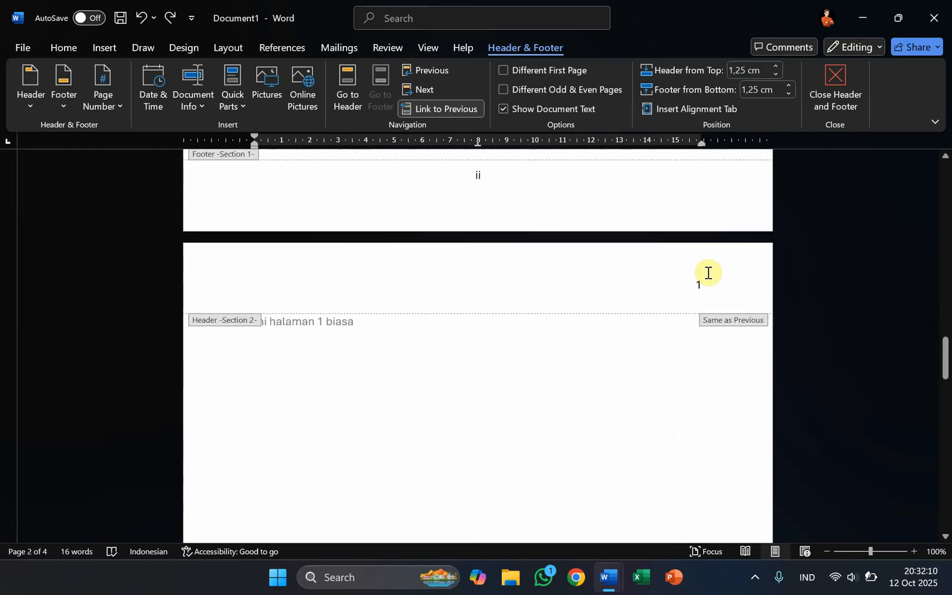
pyautogui.scroll(5, 689, 286)
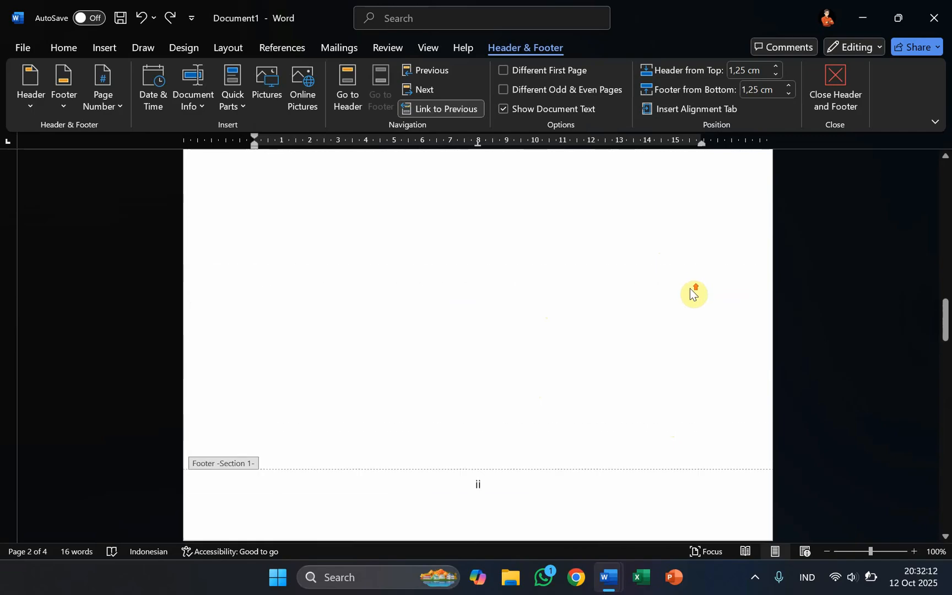
pyautogui.scroll(5, 692, 292)
pyautogui.scroll(-4, 695, 298)
pyautogui.scroll(3, 729, 310)
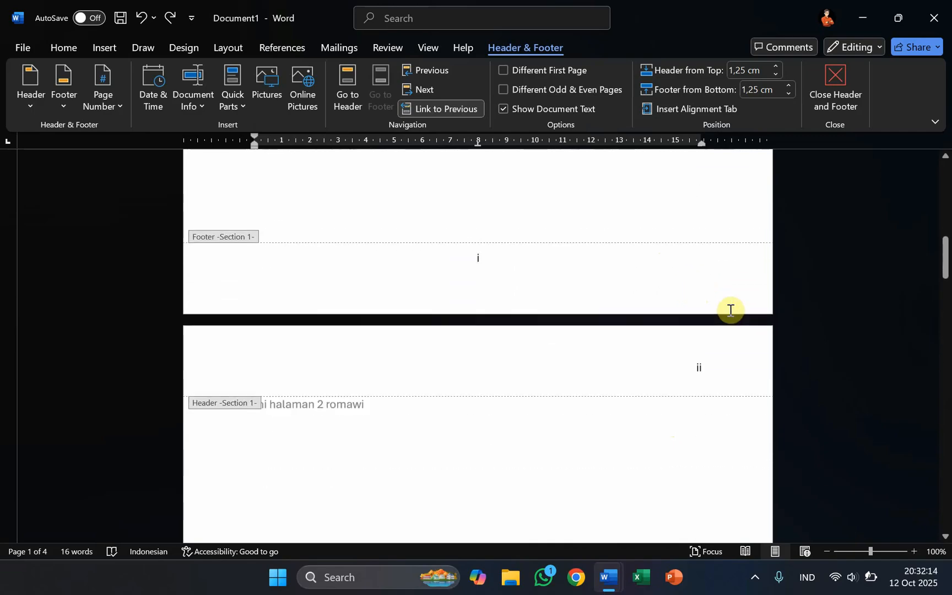
pyautogui.click(722, 362)
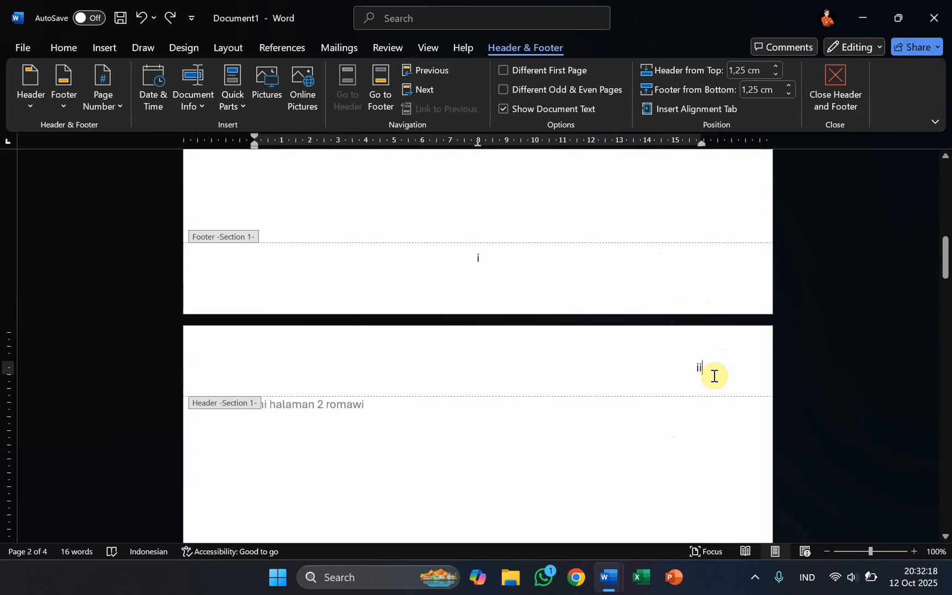
pyautogui.press('BackSpace')
pyautogui.press('BackSpace')
# Check every page's header and footer for remaining page numbers, and leave header and footer editing.
pyautogui.scroll(-10, 701, 372)
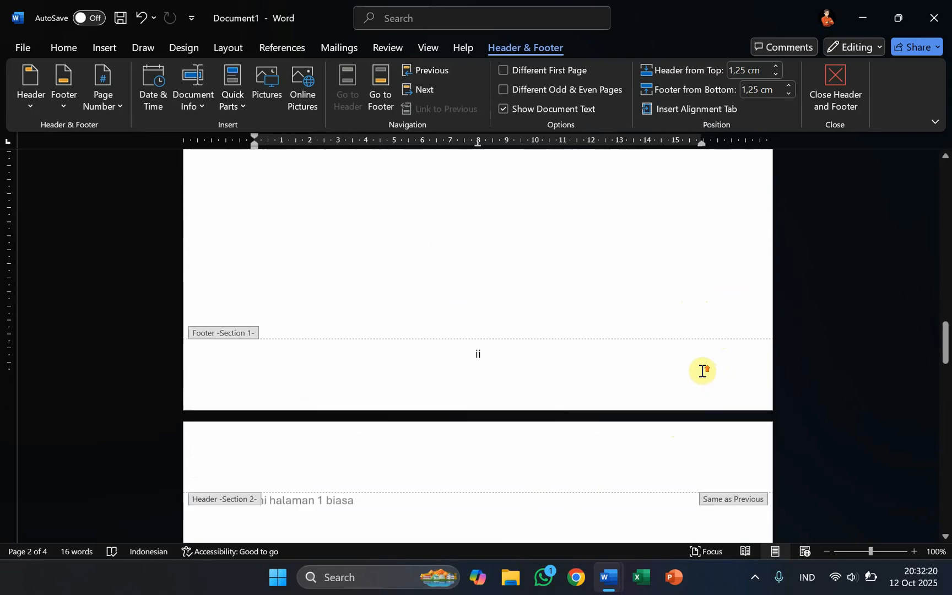
pyautogui.scroll(4, 702, 375)
pyautogui.scroll(-1, 704, 376)
pyautogui.scroll(-12, 704, 377)
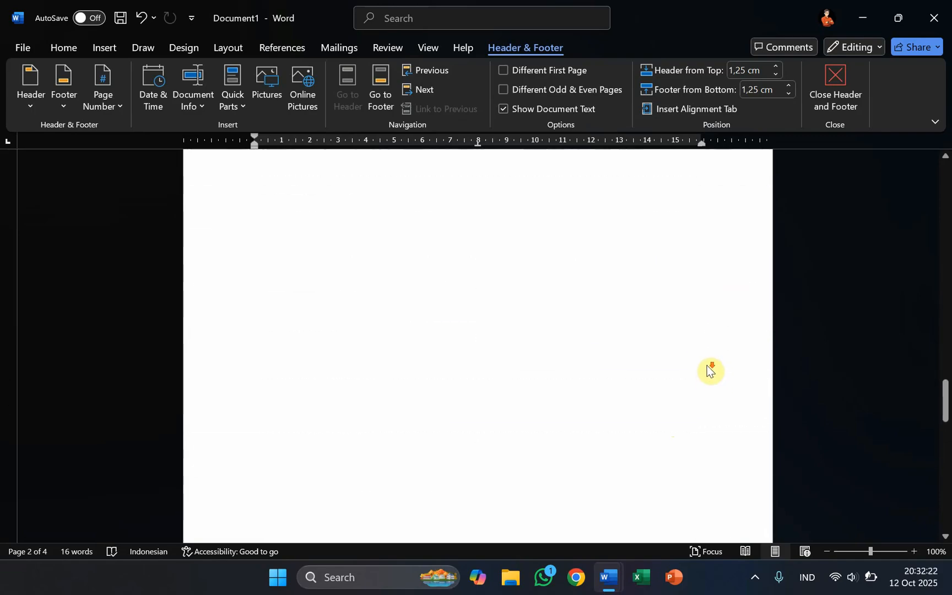
pyautogui.scroll(20, 709, 368)
pyautogui.scroll(10, 721, 362)
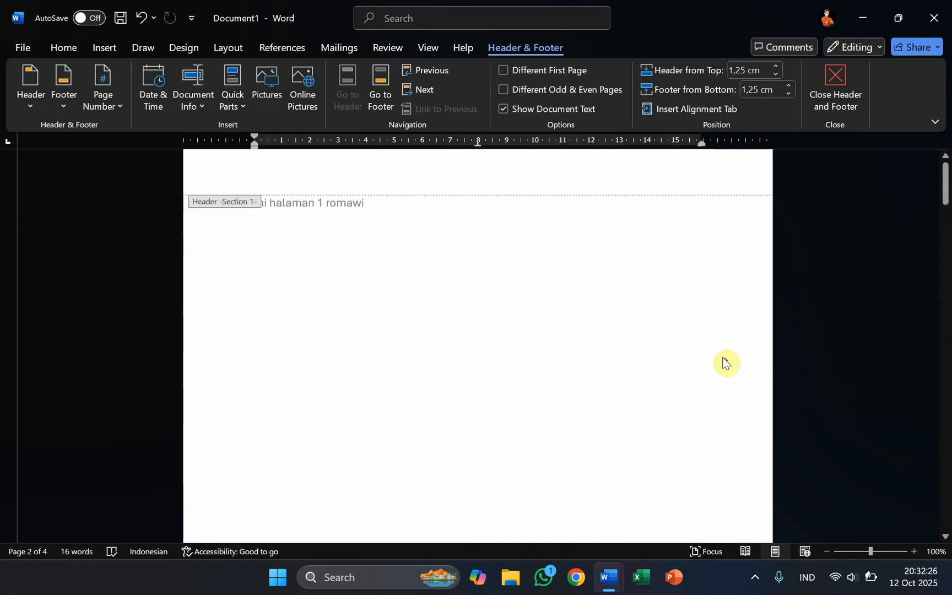
pyautogui.scroll(-12, 649, 387)
pyautogui.scroll(-12, 660, 407)
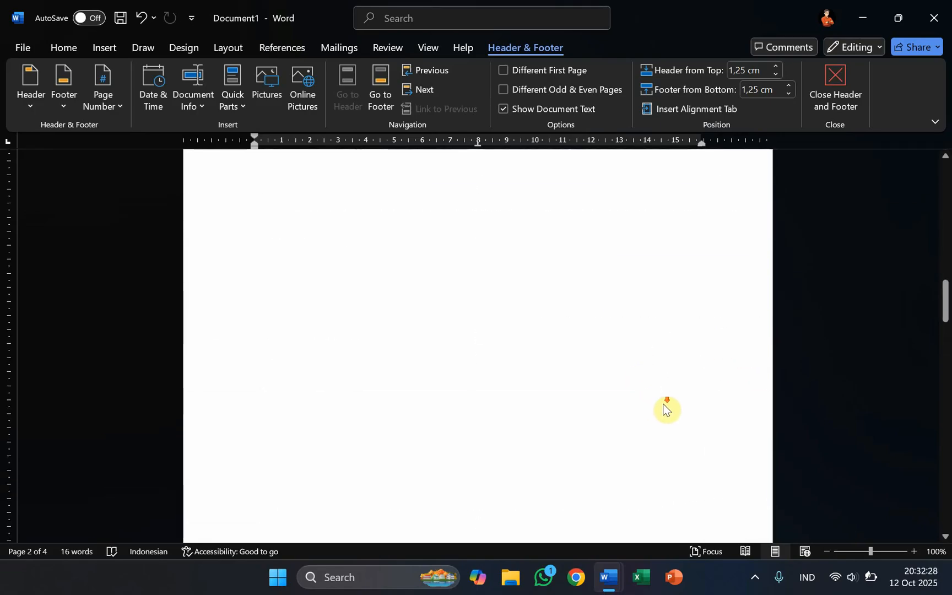
pyautogui.scroll(-18, 662, 395)
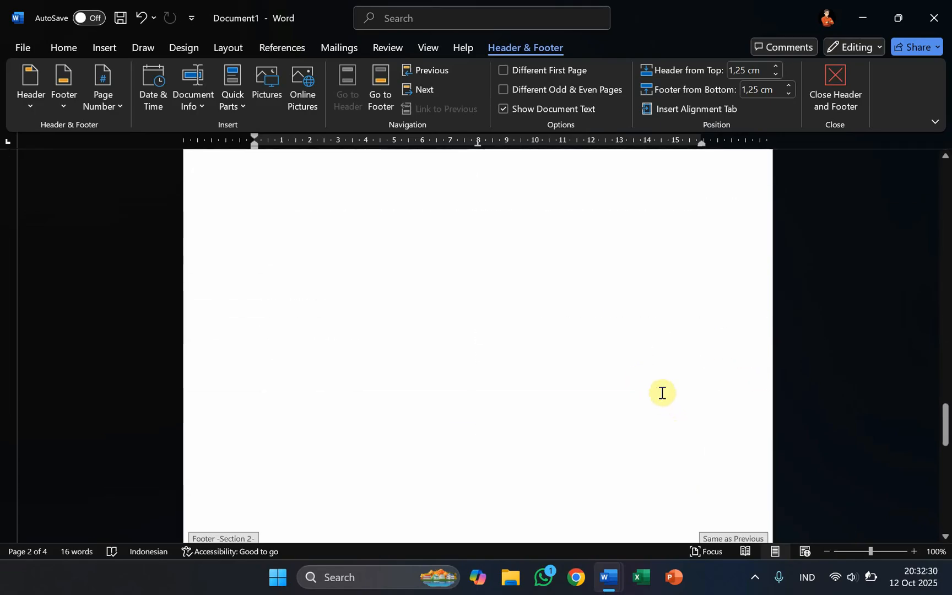
pyautogui.scroll(-2, 661, 395)
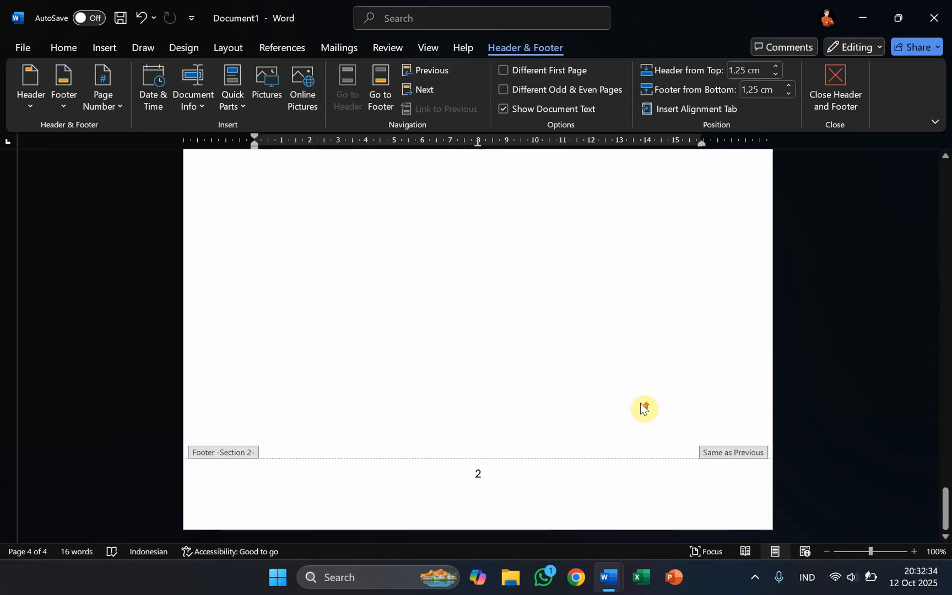
pyautogui.scroll(10, 642, 396)
pyautogui.scroll(-4, 642, 385)
pyautogui.click(829, 96)
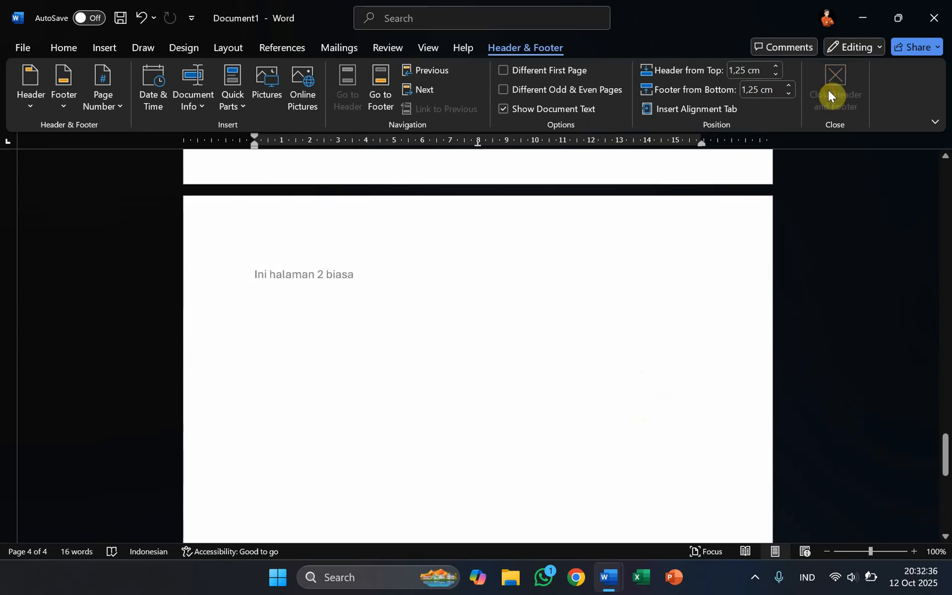
pyautogui.scroll(-9, 631, 404)
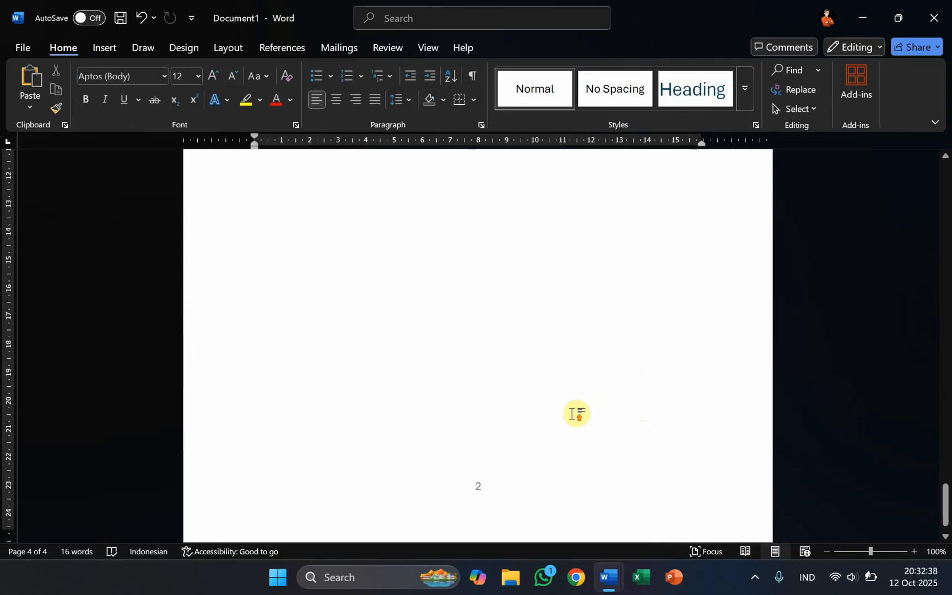
pyautogui.scroll(15, 573, 412)
pyautogui.scroll(-4, 574, 391)
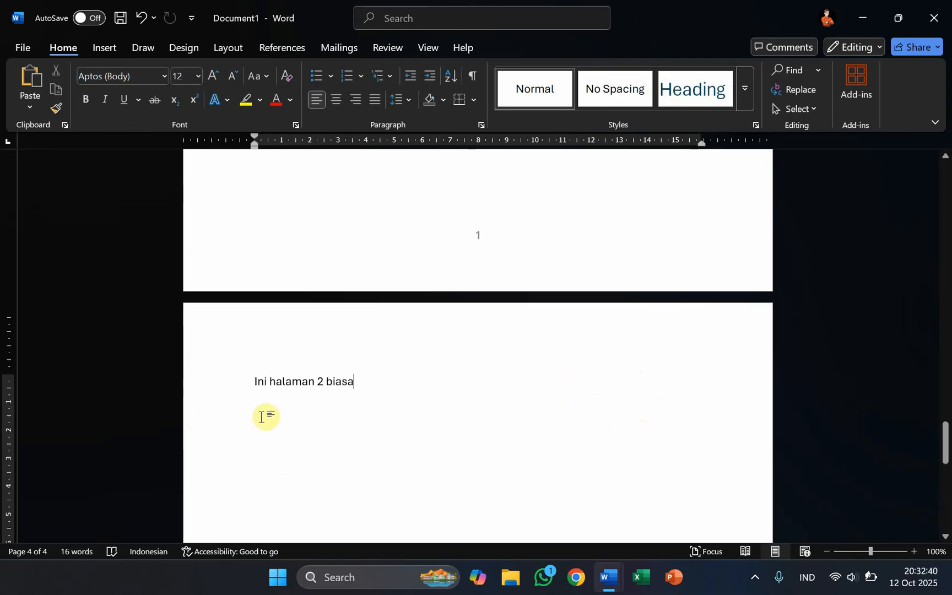
# Delete the text "Ini halaman 2 biasa" together with its extra page at the document's end.
pyautogui.moveTo(374, 380); pyautogui.dragTo(116, 398)
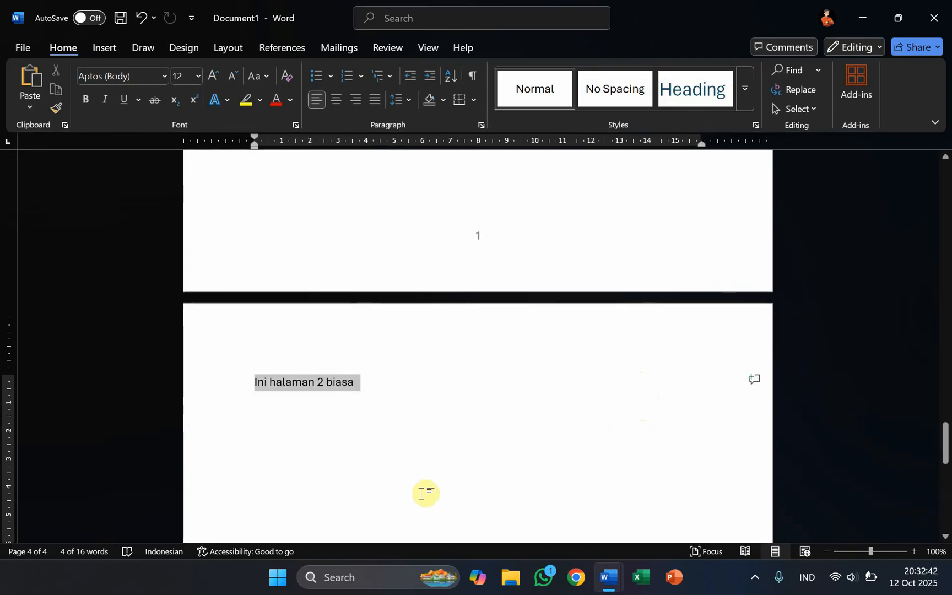
pyautogui.press('BackSpace')
pyautogui.press('BackSpace')
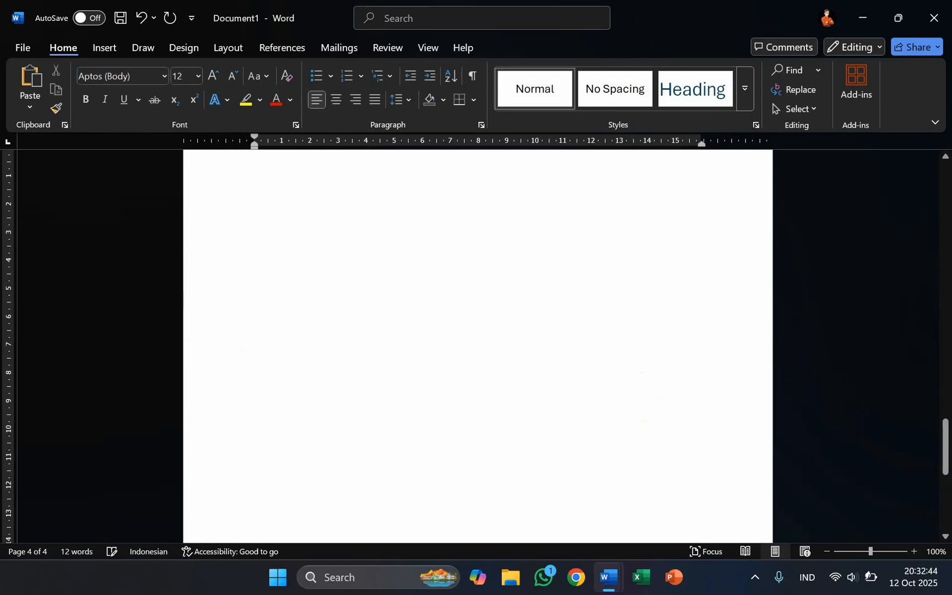
pyautogui.scroll(-6, 606, 496)
pyautogui.scroll(10, 619, 468)
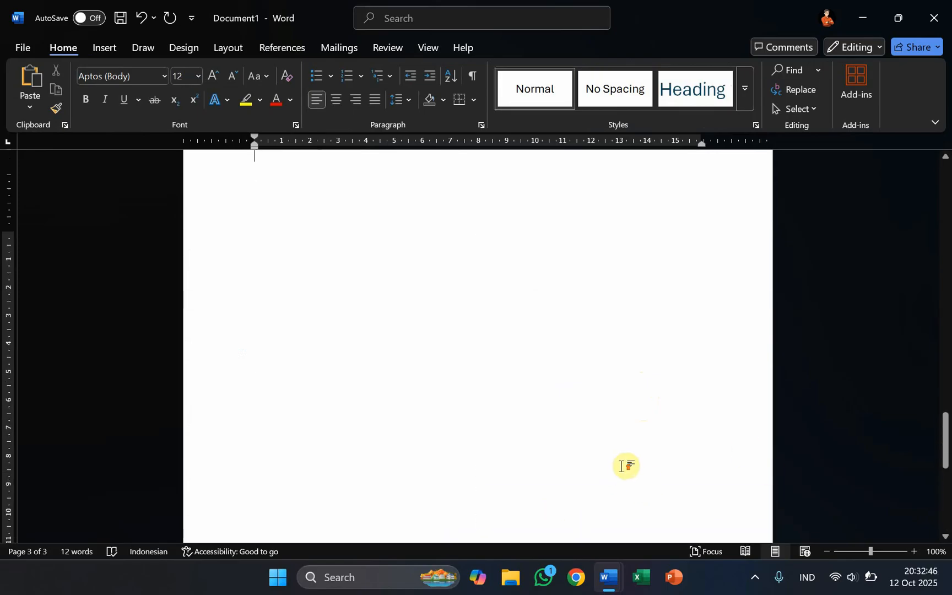
# Insert a Next Page section break at the end of the "Ini halaman 1 biasa" page.
pyautogui.scroll(-3, 611, 460)
pyautogui.scroll(-7, 608, 455)
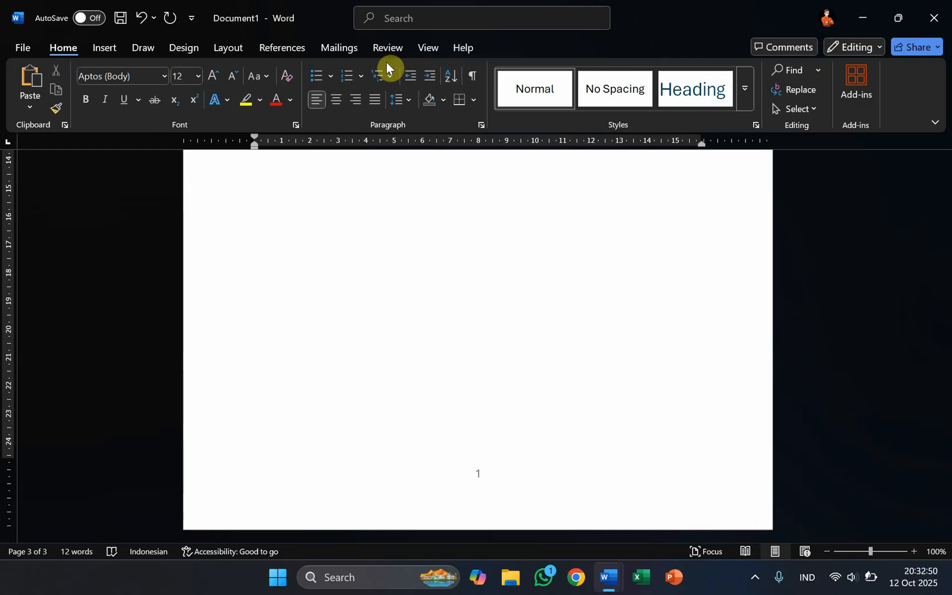
pyautogui.click(228, 47)
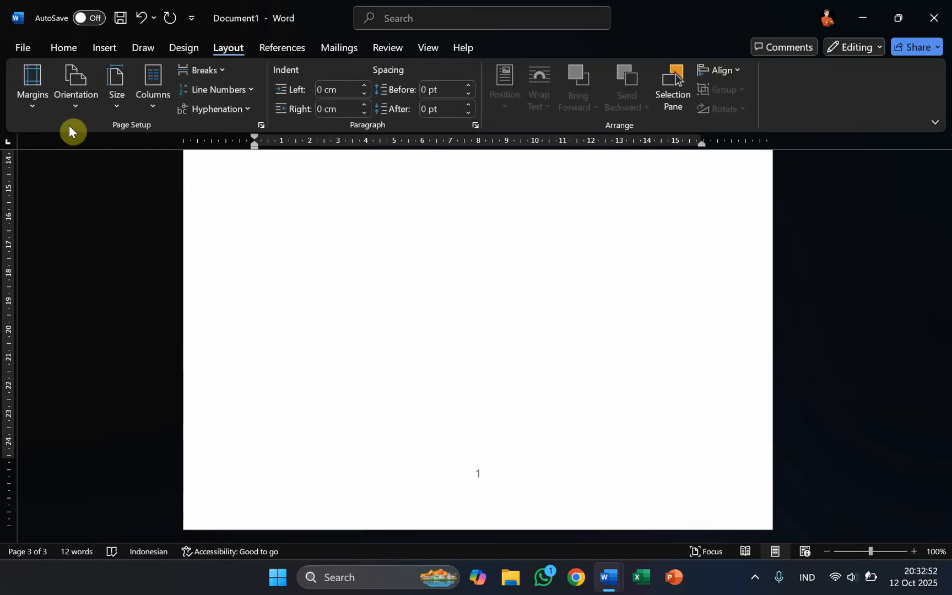
pyautogui.click(222, 70)
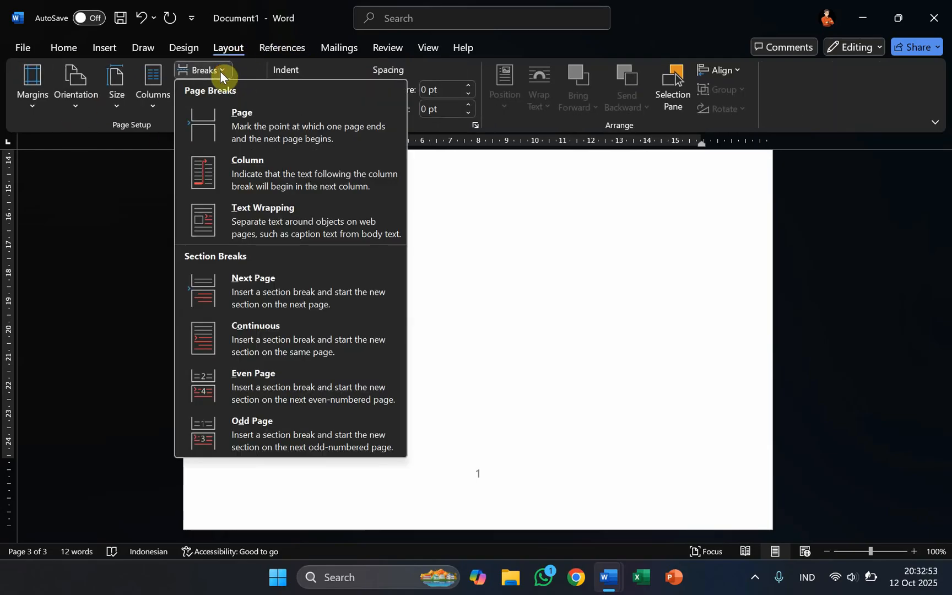
pyautogui.click(327, 298)
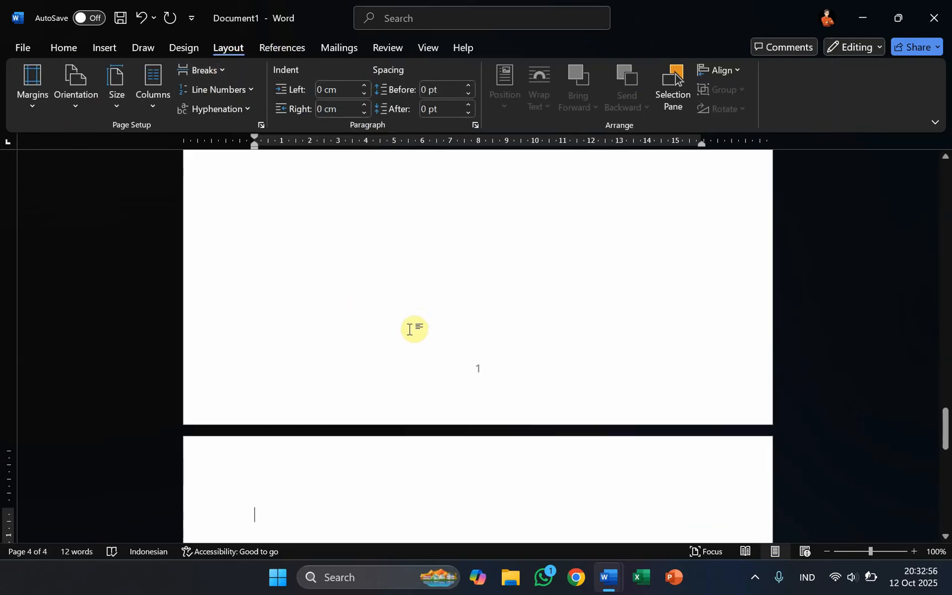
# Enter the text "Ini halaman 2 biasa" on the new last page.
pyautogui.scroll(3, 555, 447)
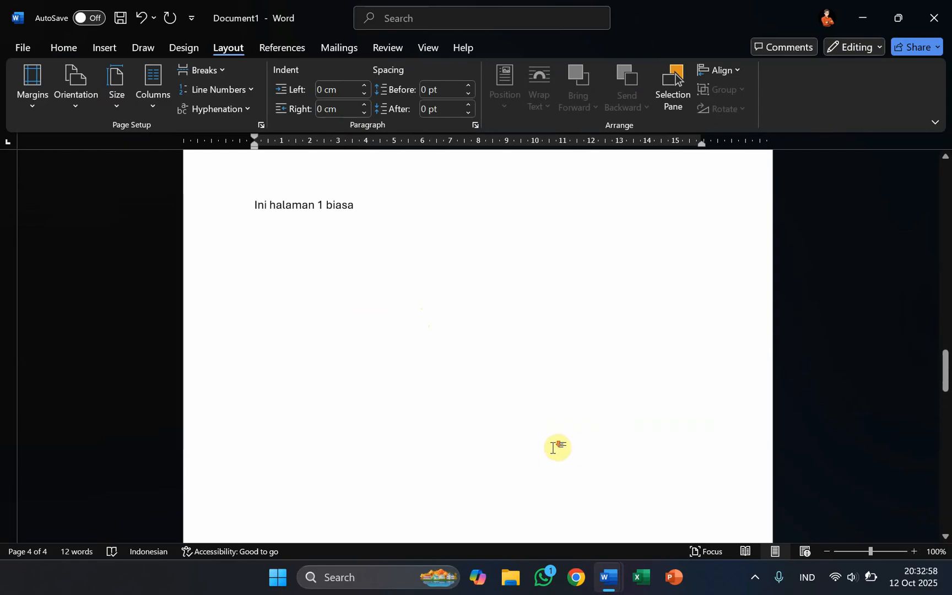
pyautogui.scroll(-15, 557, 449)
pyautogui.scroll(-1, 560, 457)
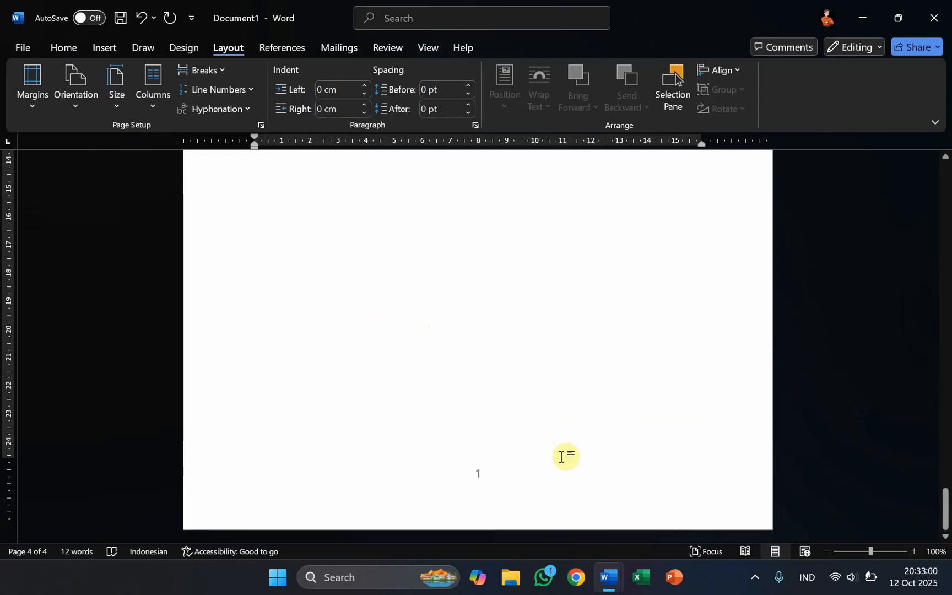
pyautogui.scroll(1, 561, 458)
pyautogui.scroll(-1, 561, 458)
pyautogui.scroll(-6, 562, 460)
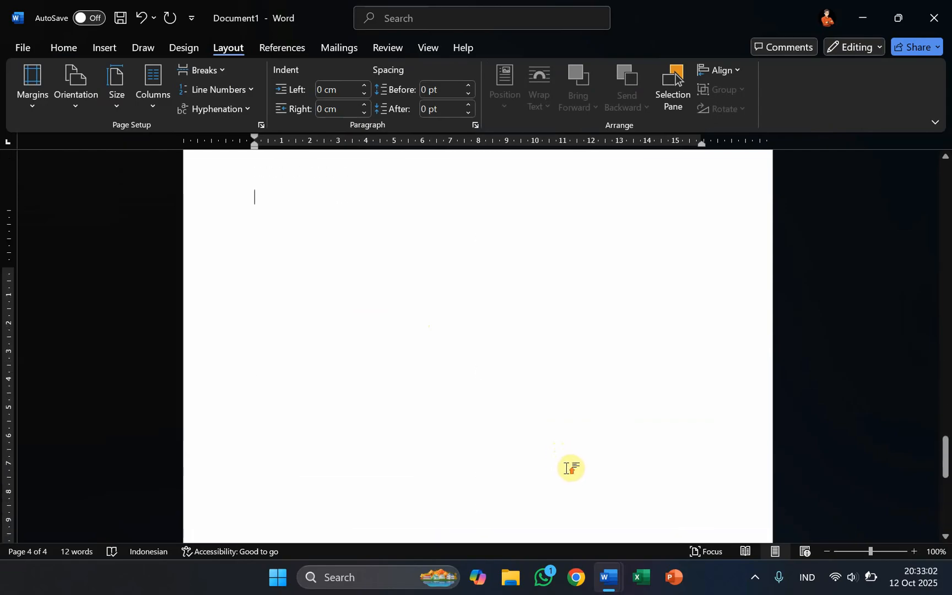
pyautogui.scroll(2, 568, 467)
pyautogui.write('Ini halaman 2')
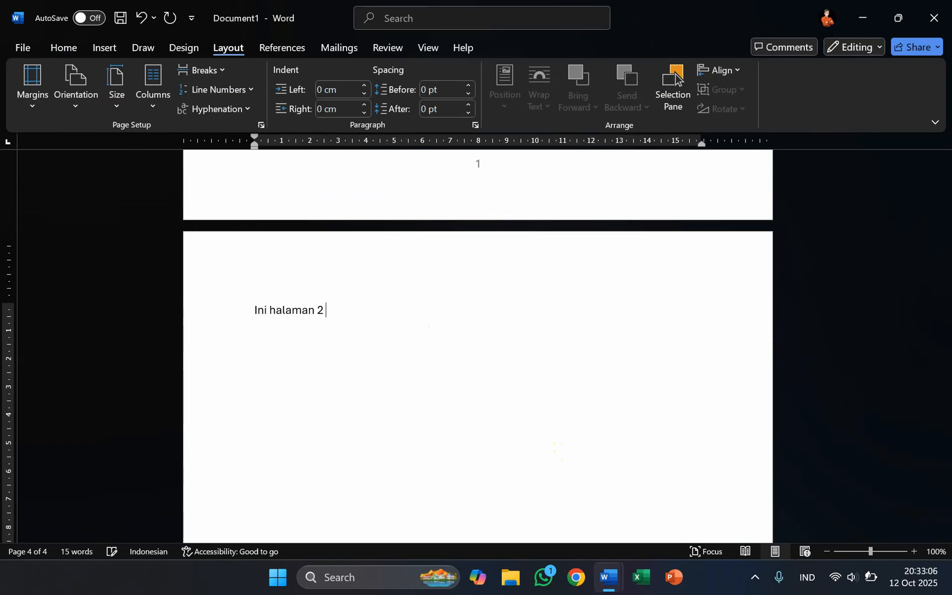
pyautogui.write(' biaa')
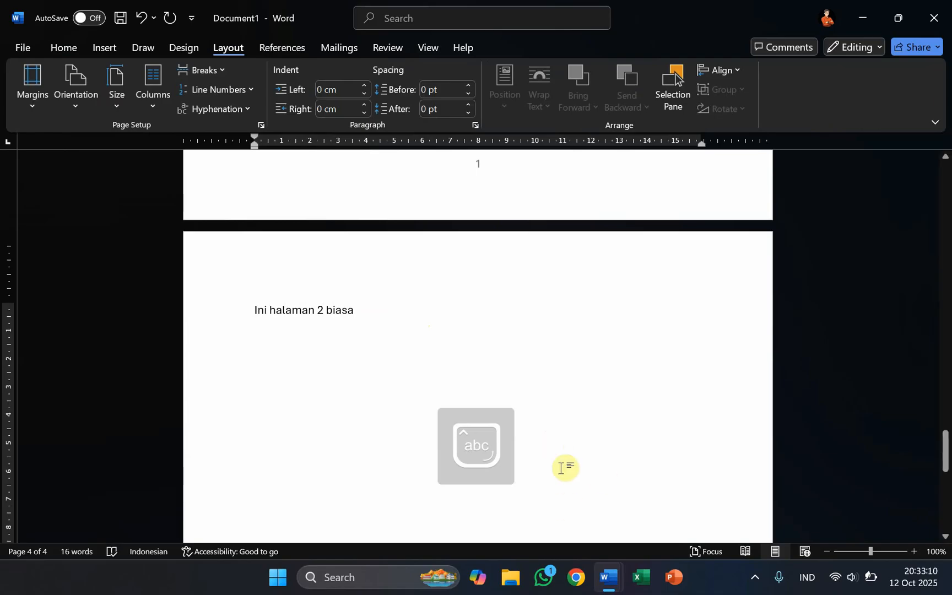
# Examine the footer page number on the "Ini halaman 2 biasa" page.
pyautogui.scroll(-8, 610, 399)
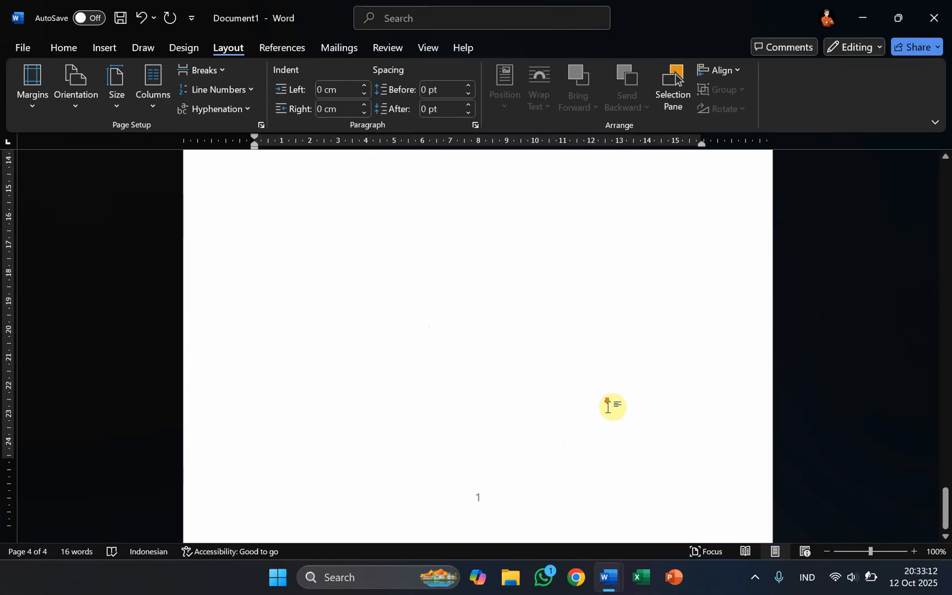
pyautogui.scroll(-1, 606, 404)
pyautogui.scroll(8, 481, 443)
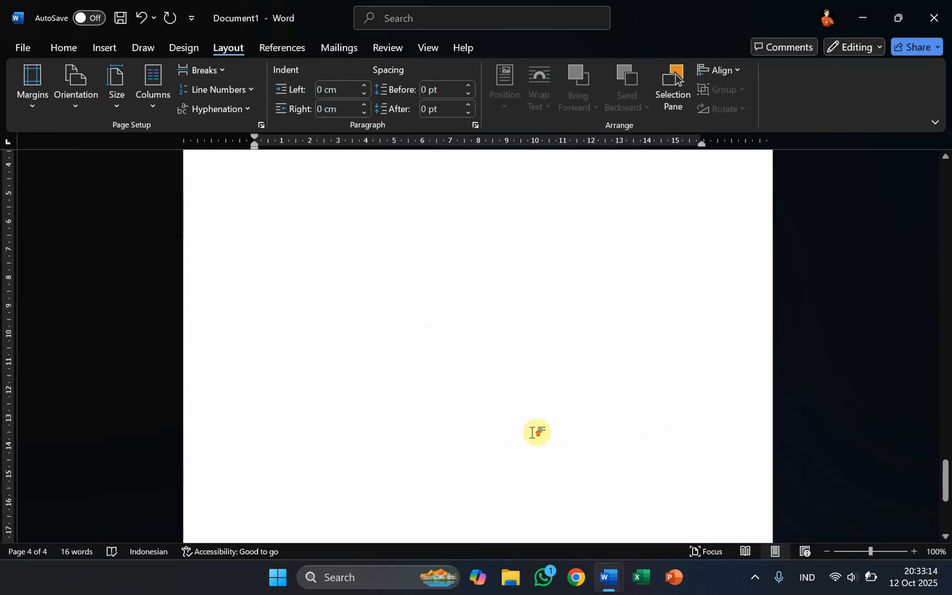
pyautogui.scroll(3, 560, 410)
pyautogui.scroll(-1, 354, 359)
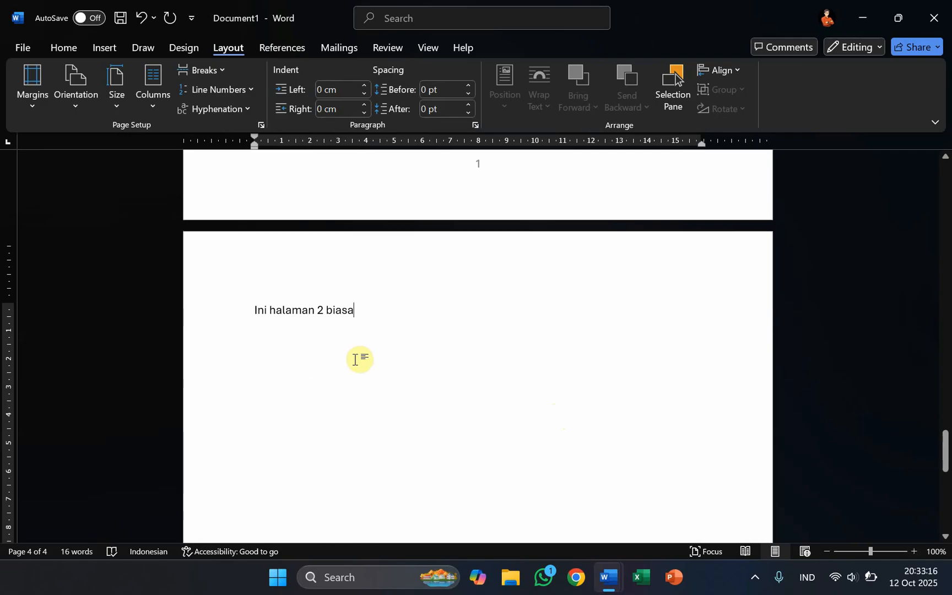
pyautogui.scroll(-7, 384, 321)
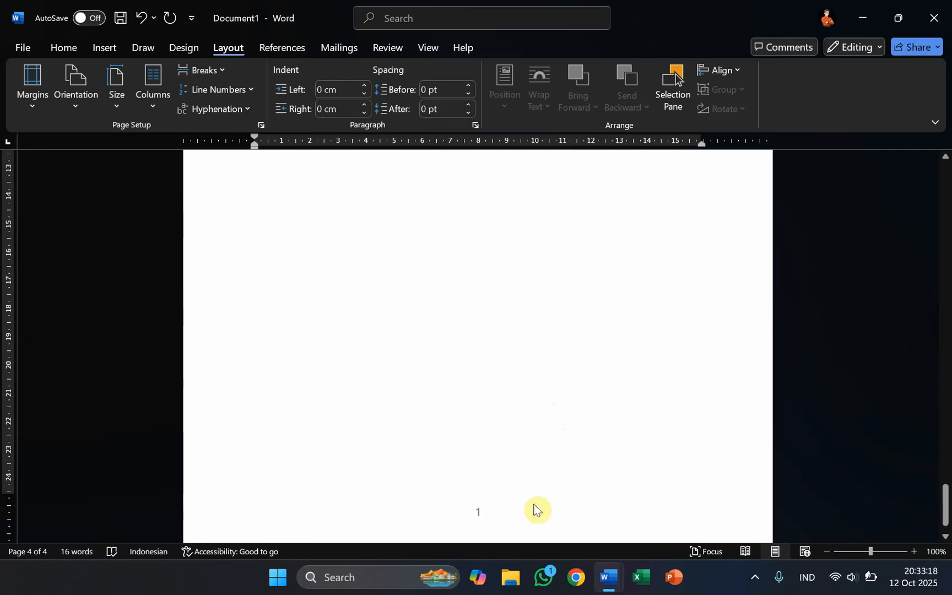
pyautogui.scroll(5, 500, 452)
pyautogui.scroll(-7, 442, 367)
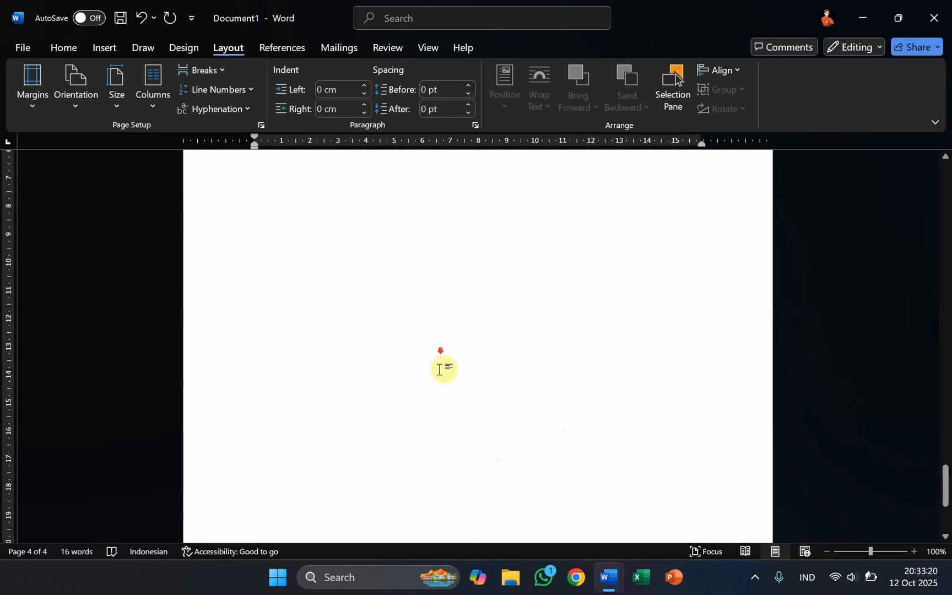
# Open the Section 3 footer for editing and add a Plain Number 3 page number at the top of the page.
pyautogui.doubleClick(520, 498)
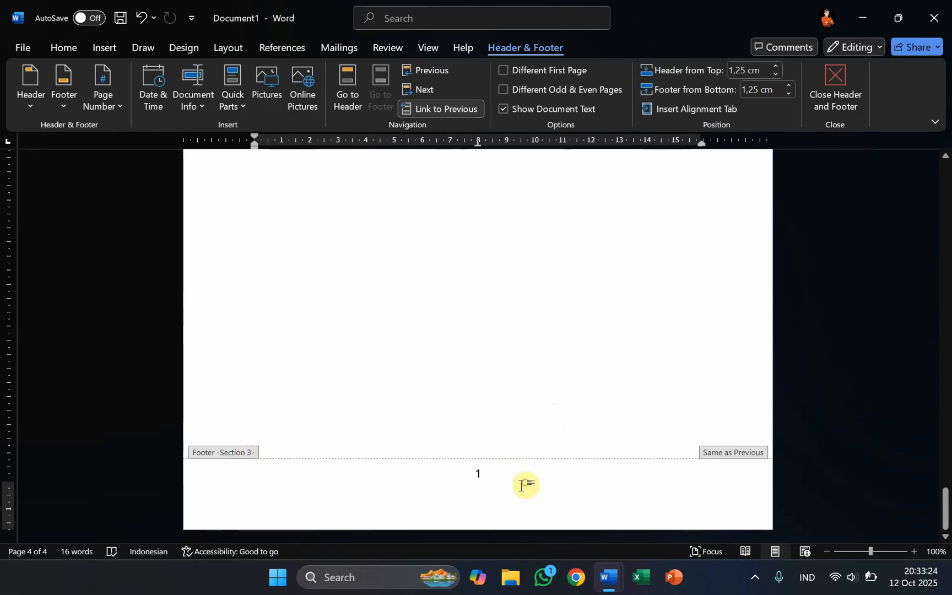
pyautogui.scroll(2, 522, 493)
pyautogui.scroll(6, 508, 470)
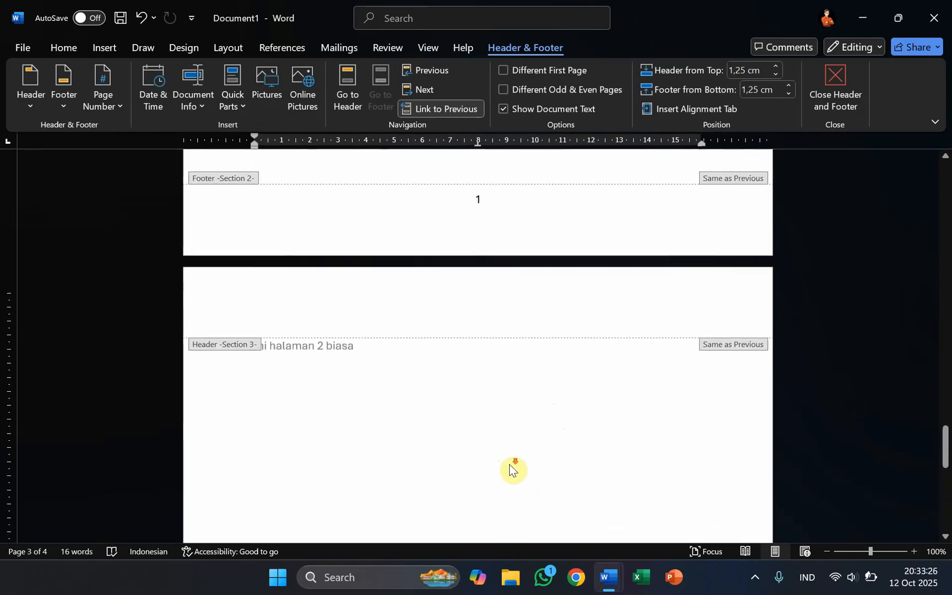
pyautogui.scroll(-2, 457, 365)
pyautogui.click(118, 104)
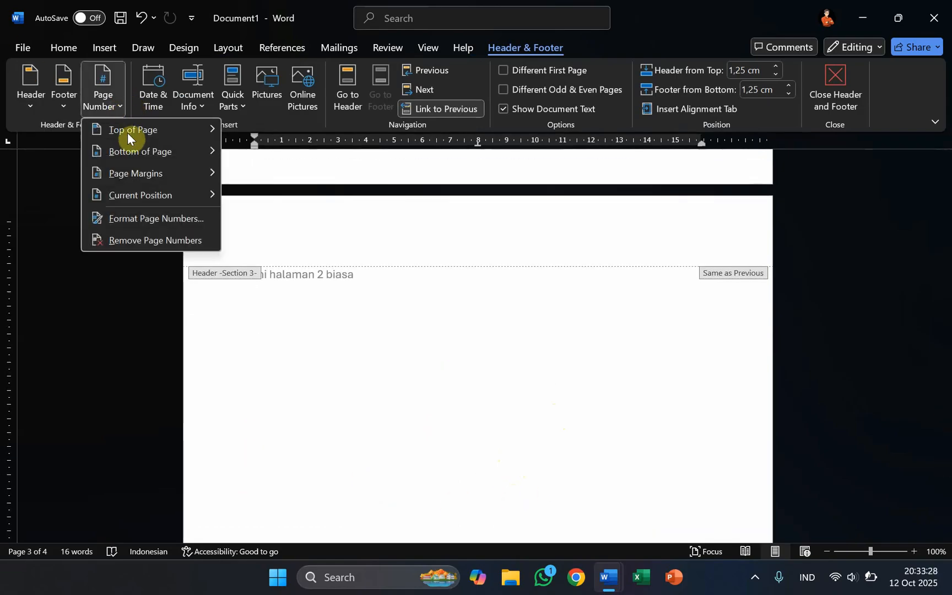
pyautogui.moveTo(146, 128)
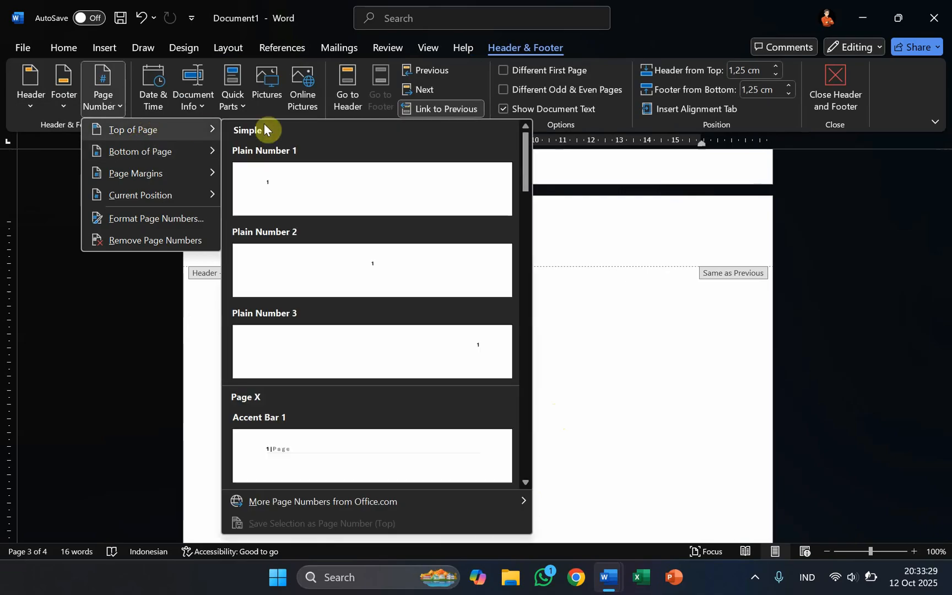
pyautogui.click(406, 343)
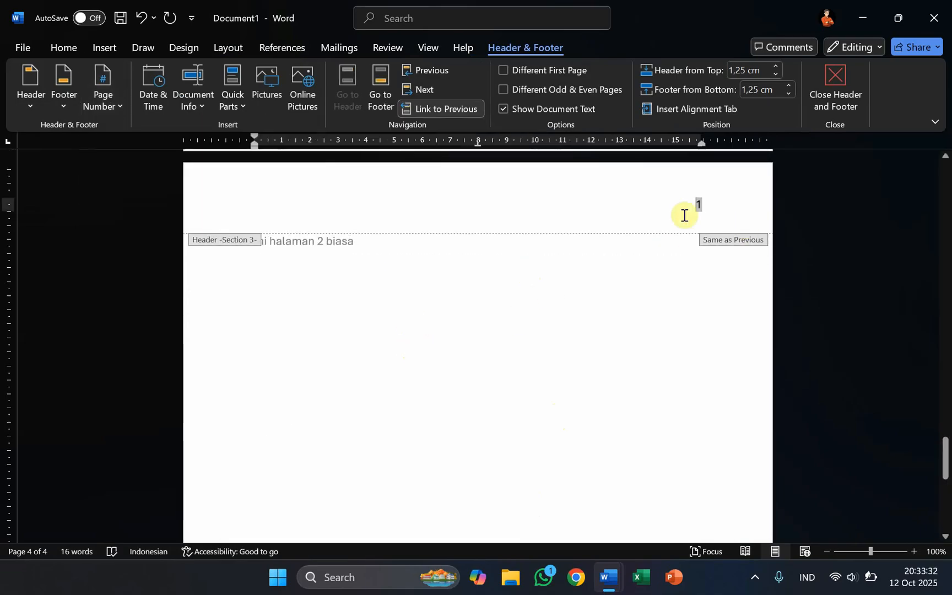
# Format the Section 3 page numbers to continue from the previous section.
pyautogui.click(120, 110)
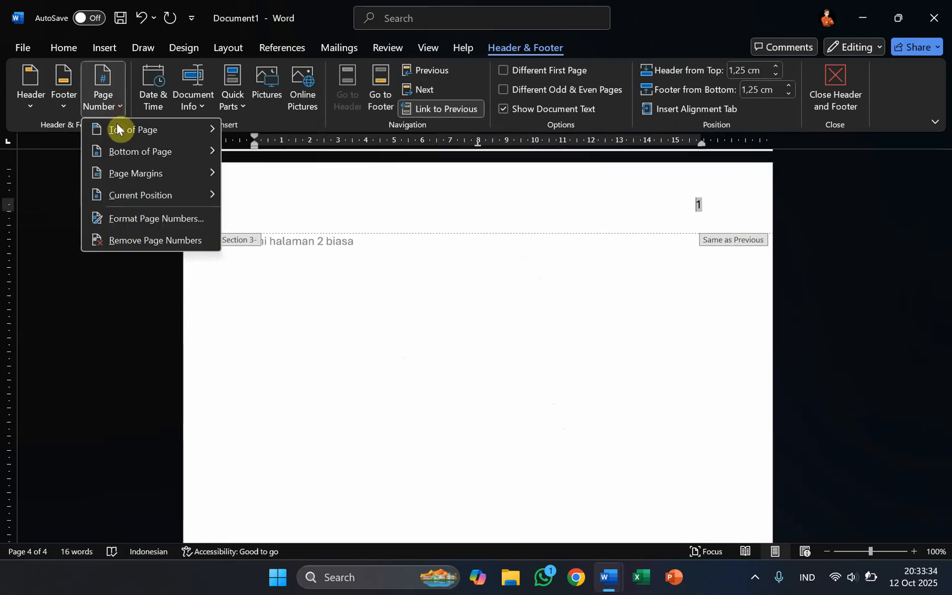
pyautogui.click(129, 219)
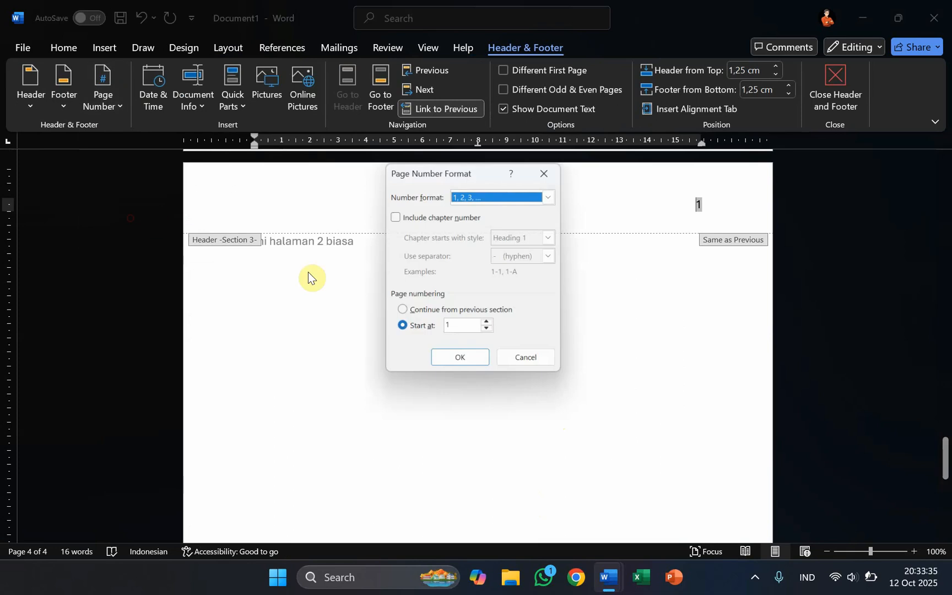
pyautogui.click(438, 314)
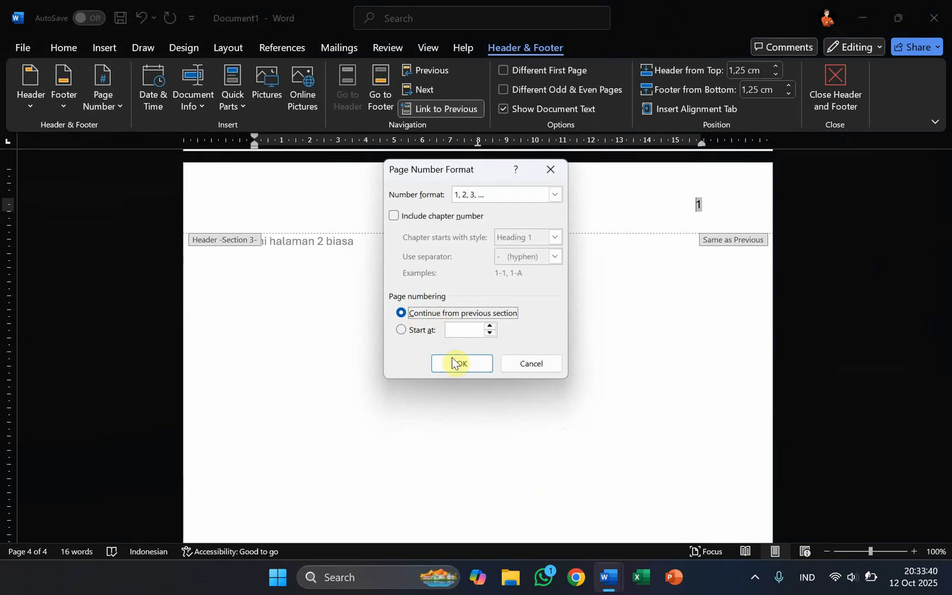
pyautogui.click(472, 365)
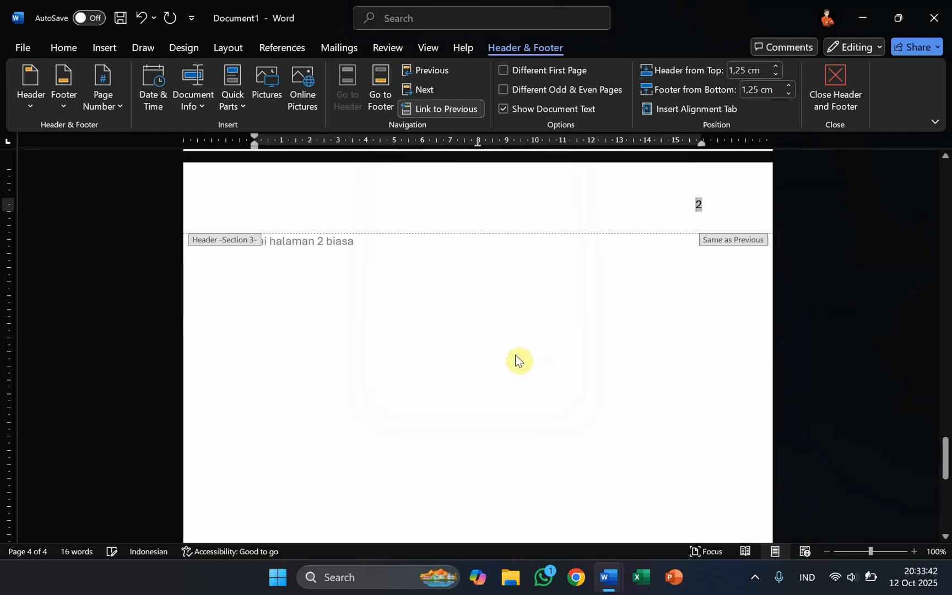
# Check the header and footer page numbers across Sections 2 and 3.
pyautogui.scroll(4, 512, 330)
pyautogui.scroll(10, 644, 438)
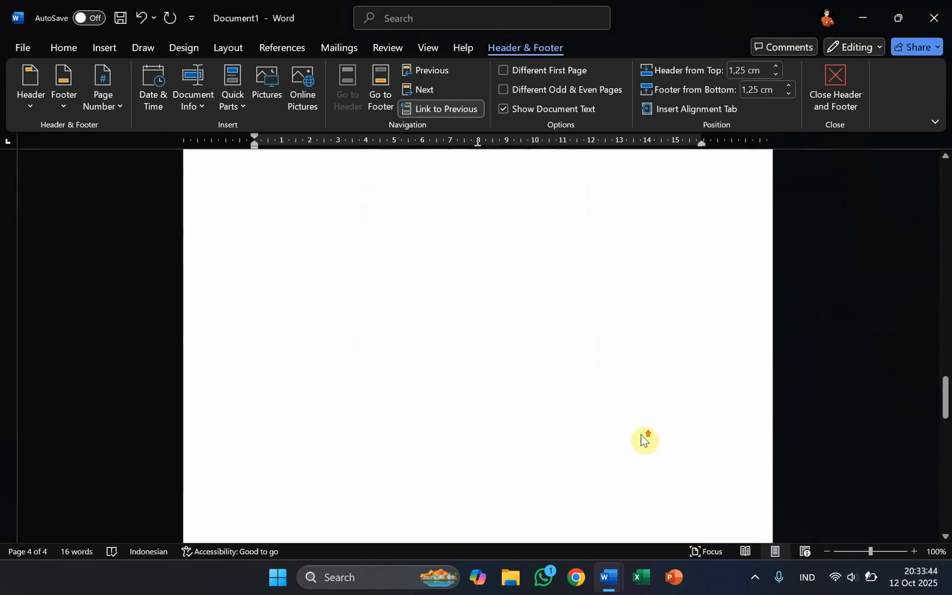
pyautogui.scroll(5, 647, 430)
pyautogui.scroll(-15, 649, 427)
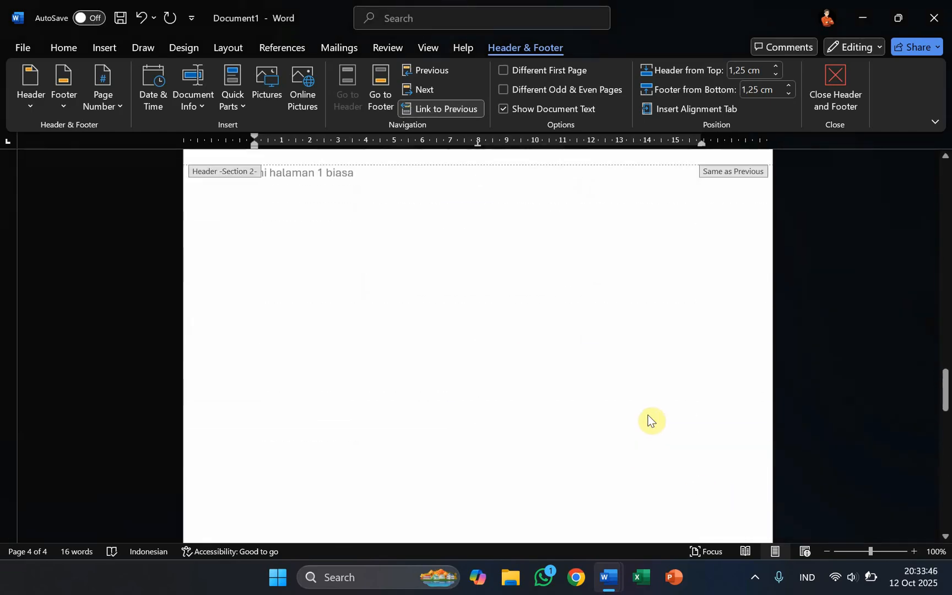
pyautogui.scroll(-5, 606, 397)
pyautogui.scroll(3, 402, 314)
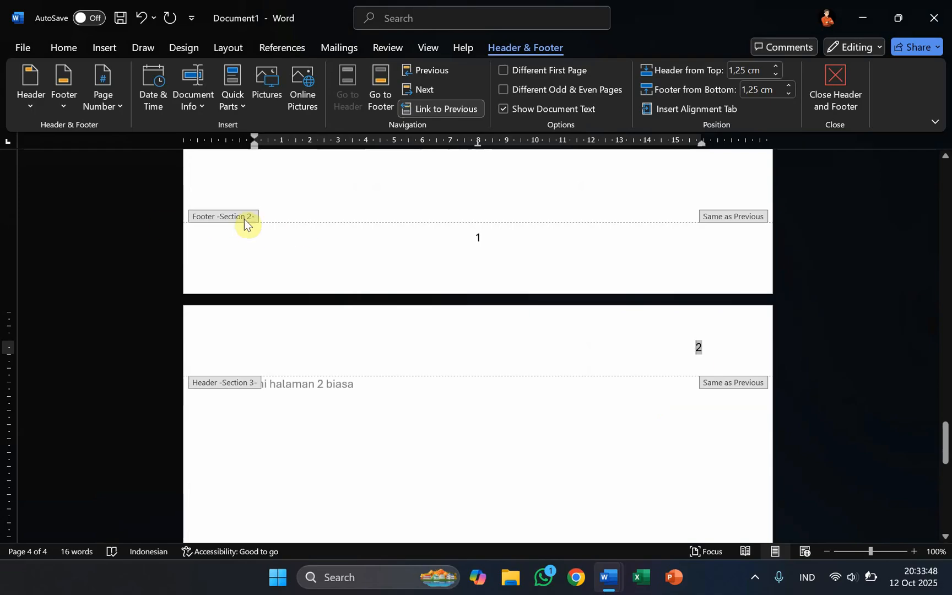
pyautogui.scroll(-10, 707, 348)
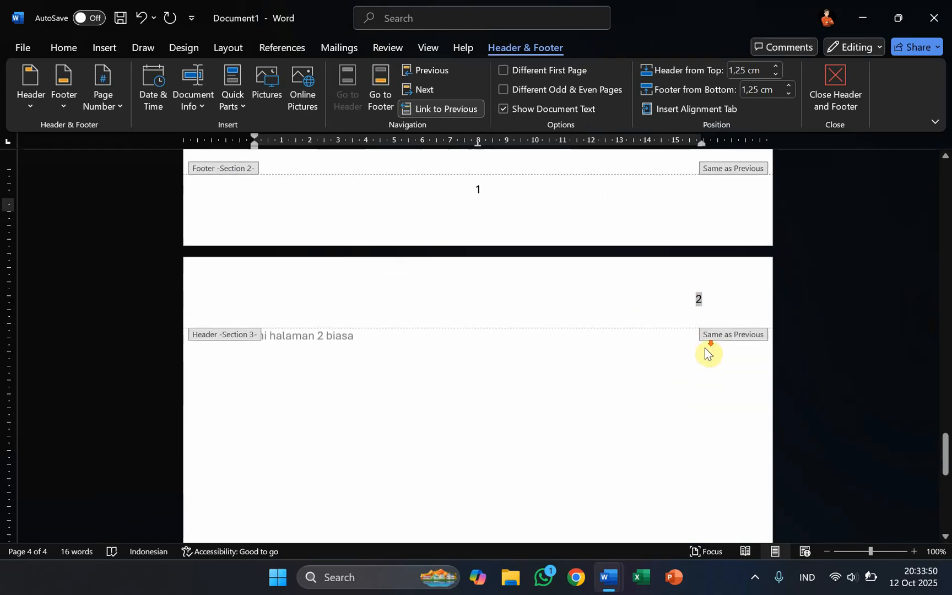
# Try to delete the page number from the Section 3 footer and check the Section 2 footer.
pyautogui.scroll(-1, 668, 366)
pyautogui.click(523, 468)
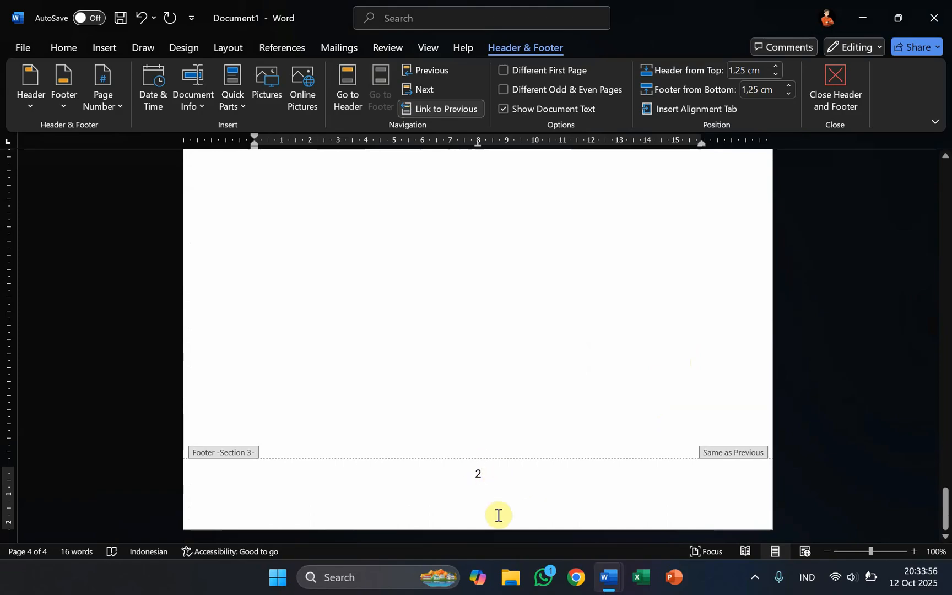
pyautogui.press('BackSpace')
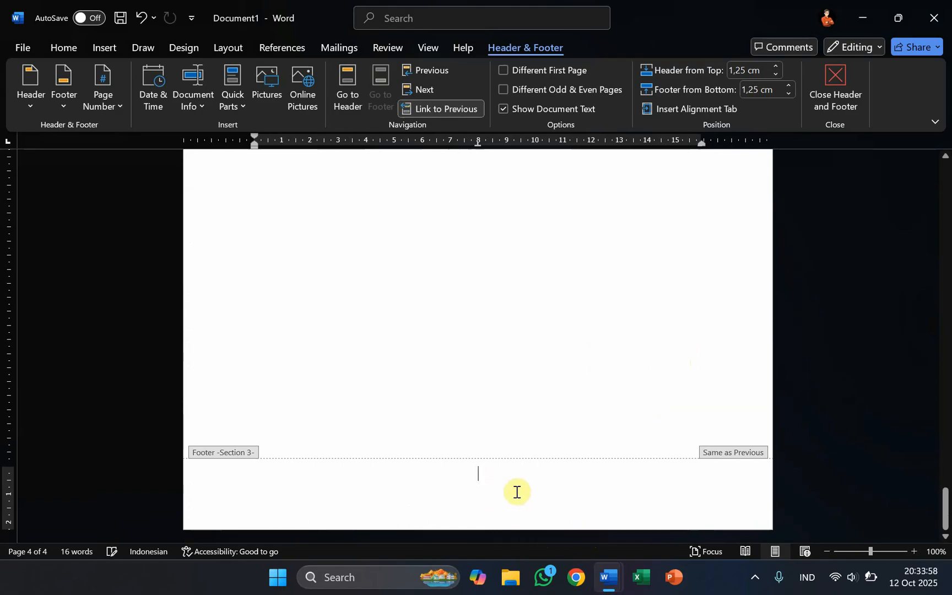
pyautogui.scroll(10, 521, 444)
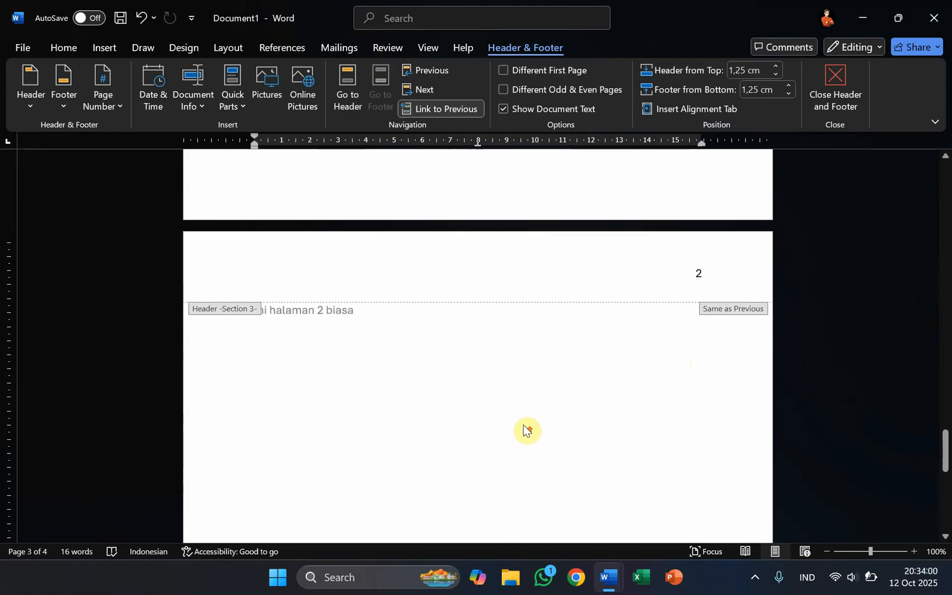
pyautogui.scroll(3, 522, 403)
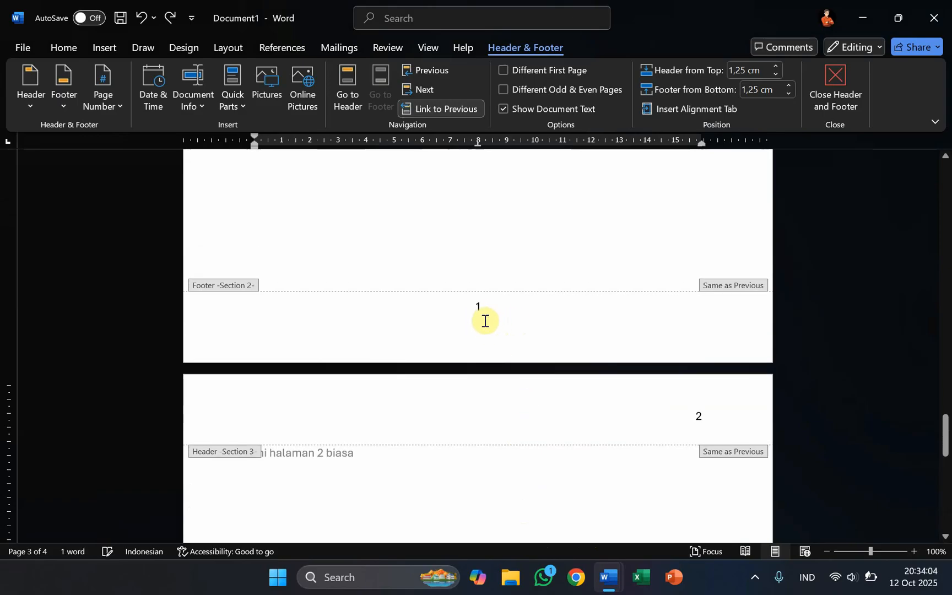
# Turn off Link to Previous for the Section 3 footer.
pyautogui.scroll(-12, 489, 316)
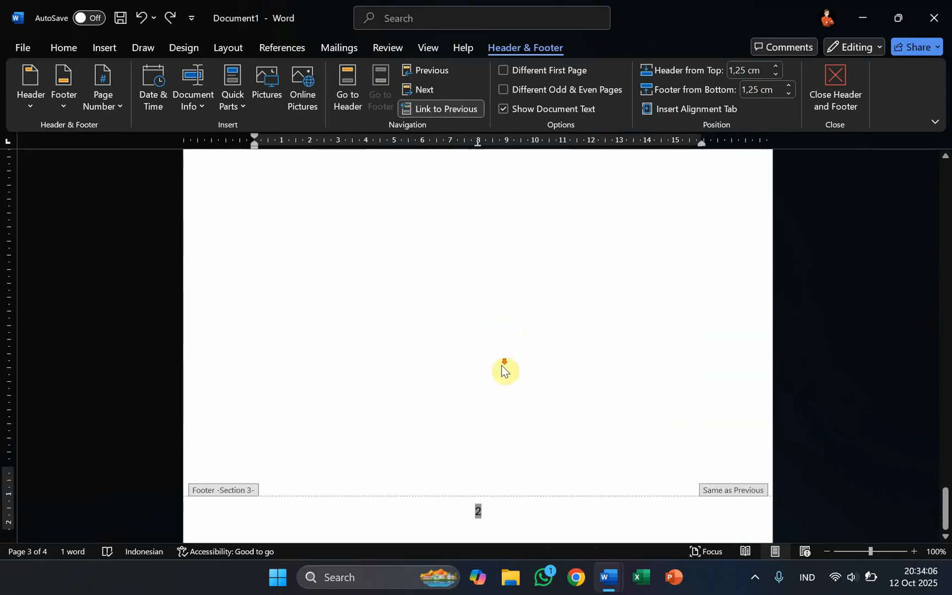
pyautogui.click(520, 481)
pyautogui.scroll(10, 601, 464)
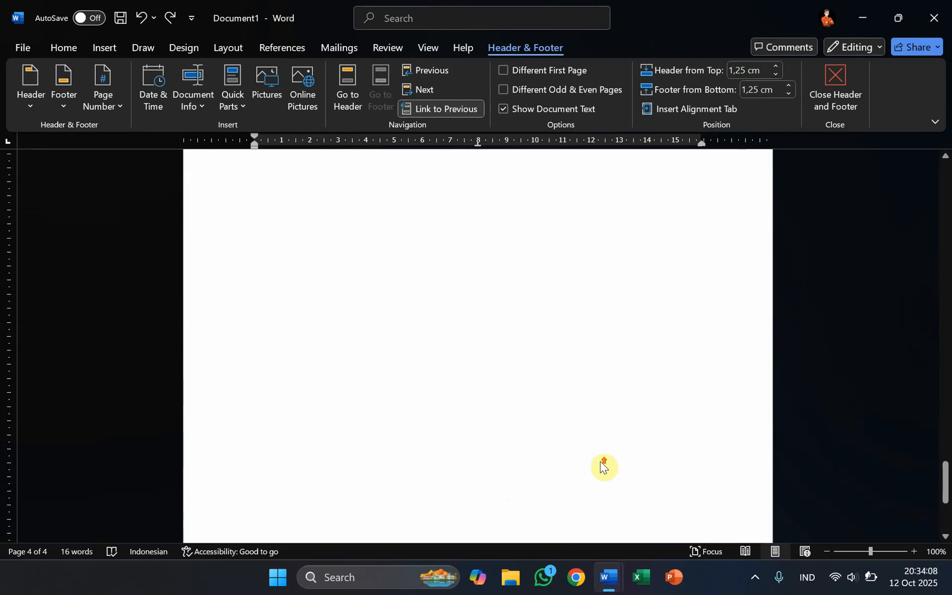
pyautogui.scroll(-10, 600, 462)
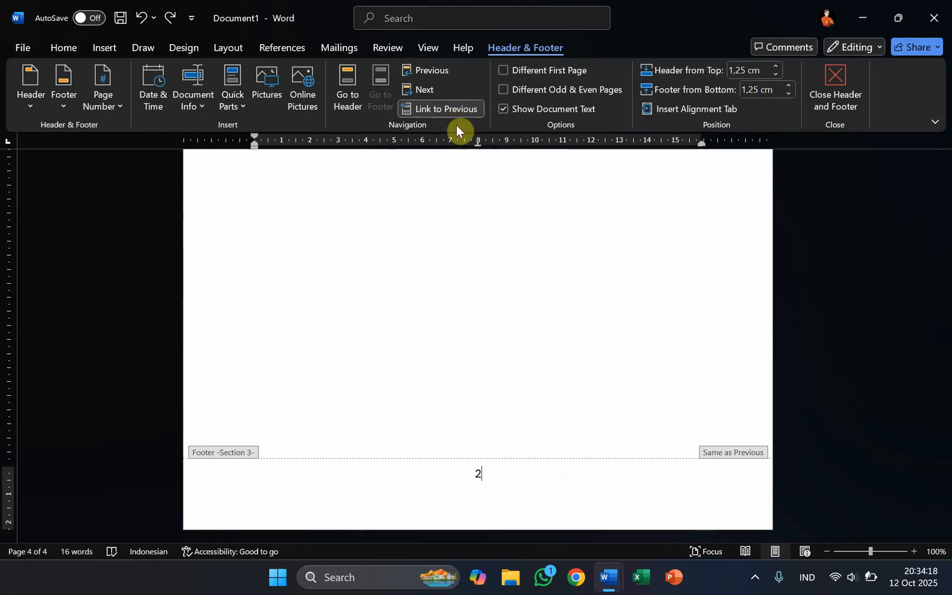
pyautogui.click(456, 109)
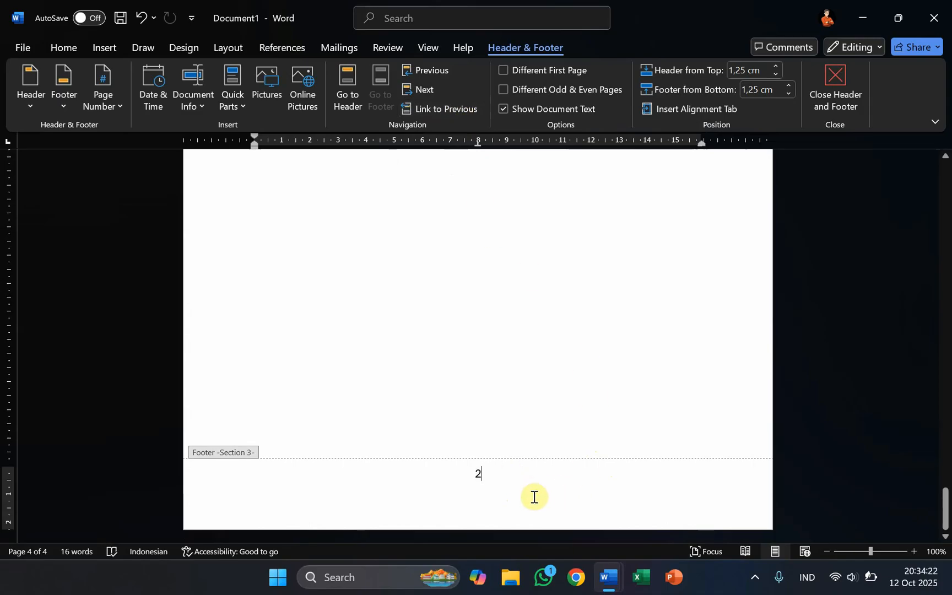
# Delete the page number from the Section 3 footer and check the Section 2 footer.
pyautogui.scroll(8, 490, 416)
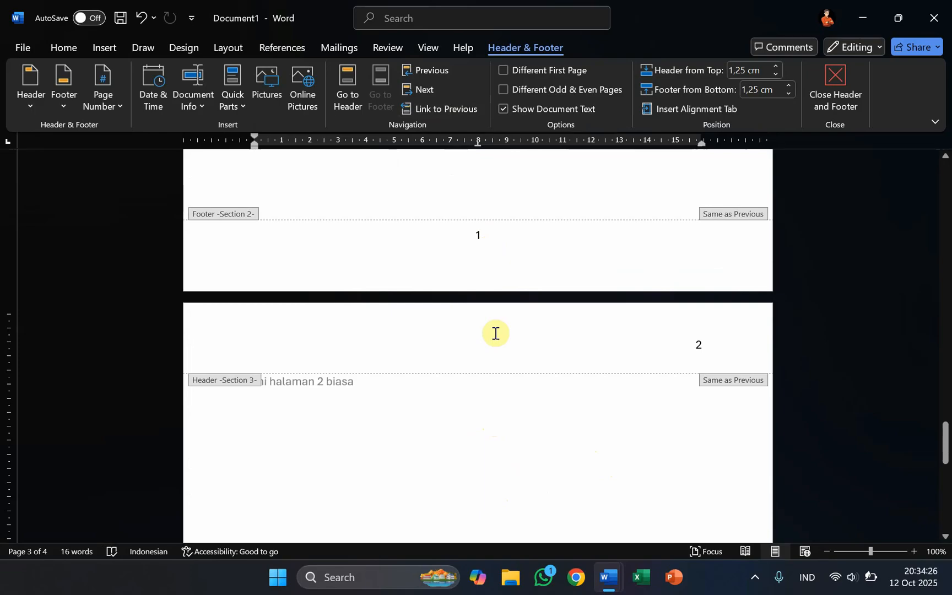
pyautogui.scroll(-8, 496, 333)
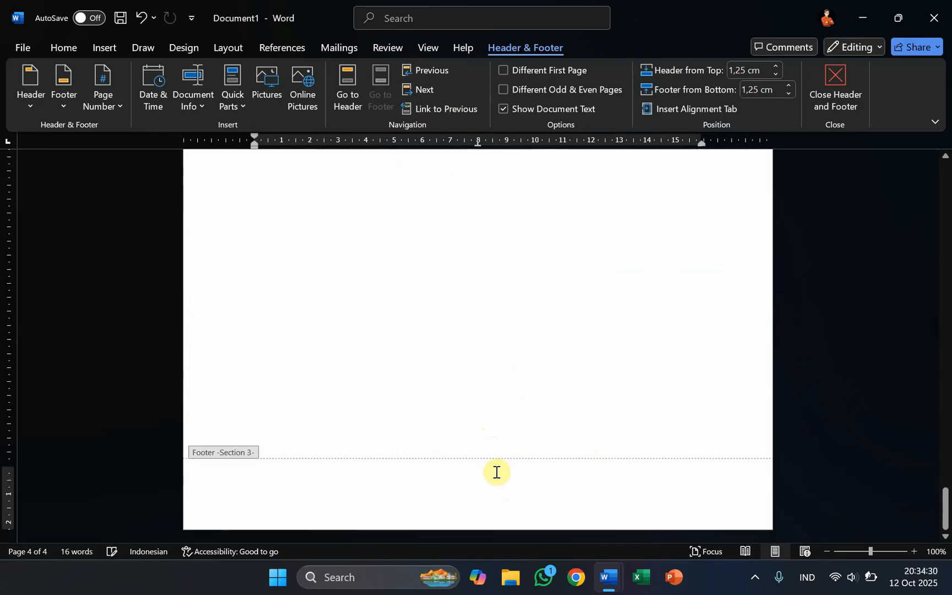
pyautogui.scroll(8, 497, 471)
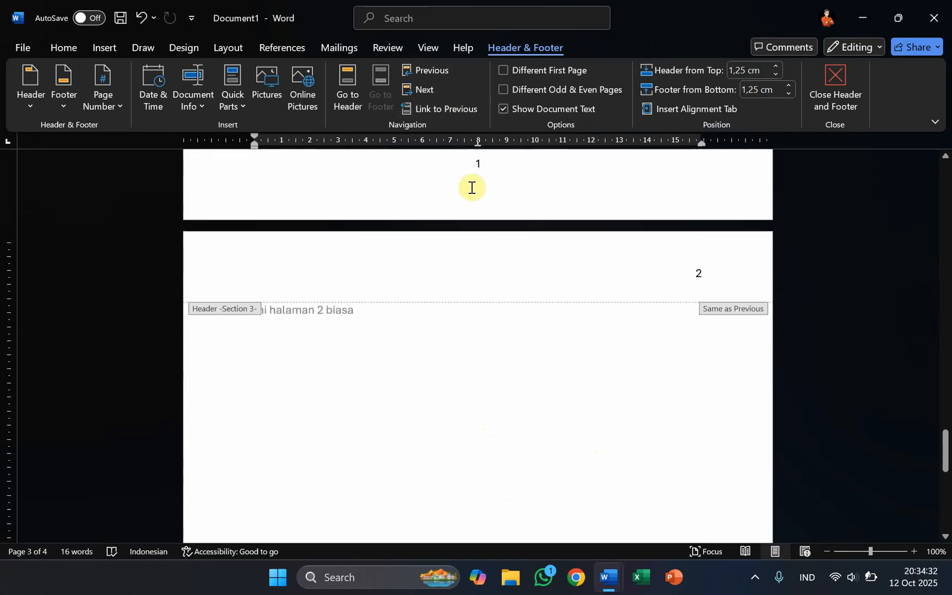
# Turn off Link to Previous for the Section 3 header.
pyautogui.scroll(2, 472, 188)
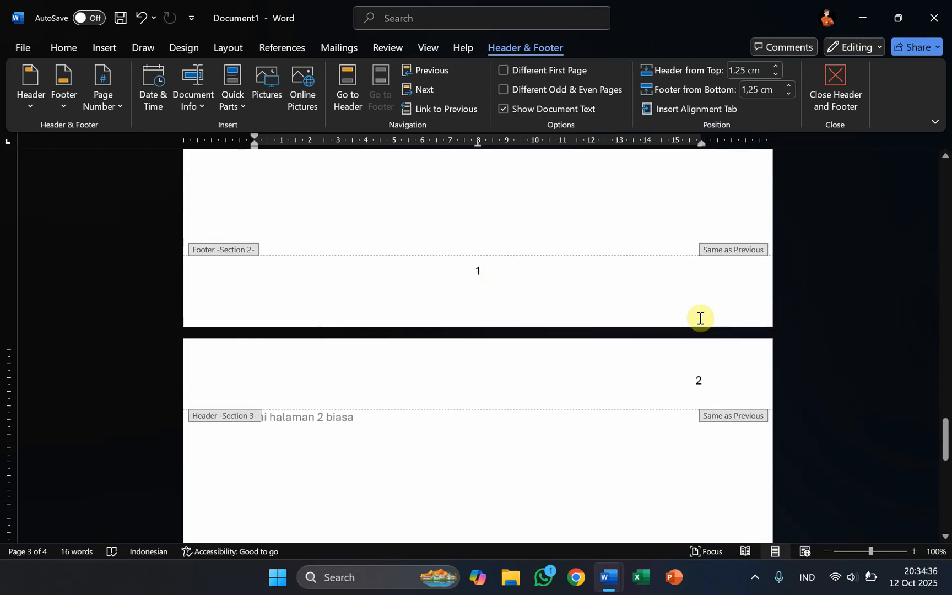
pyautogui.scroll(5, 673, 311)
pyautogui.scroll(3, 670, 305)
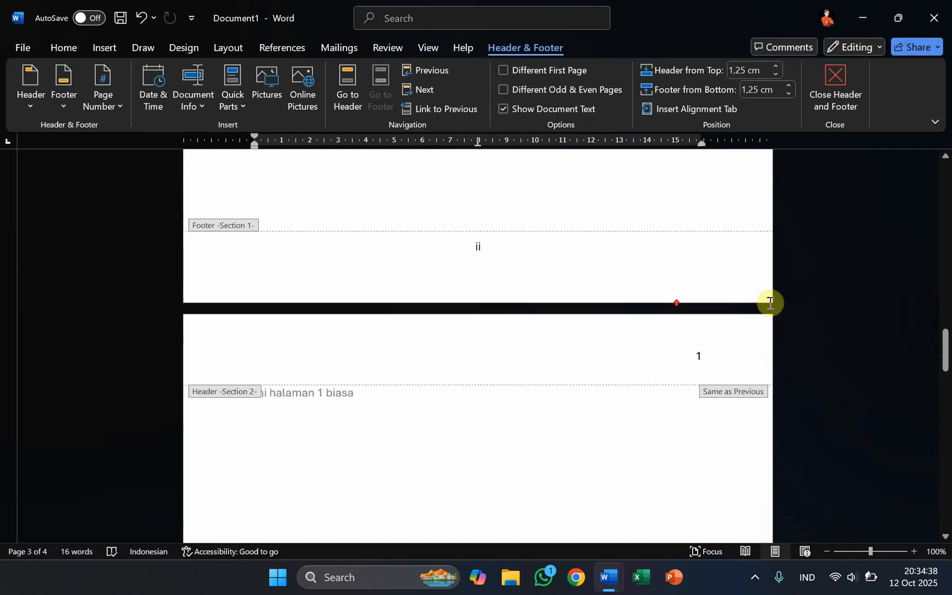
pyautogui.click(722, 352)
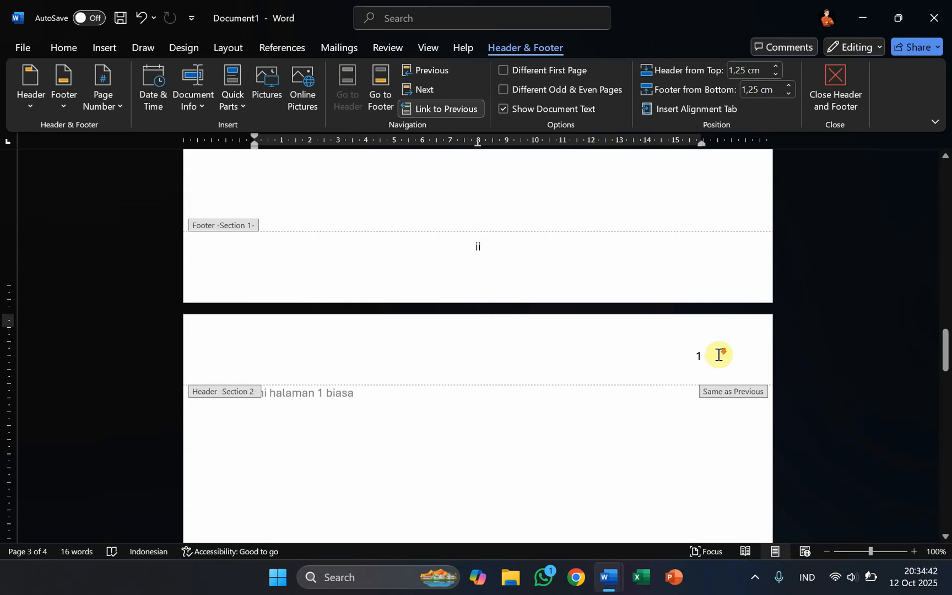
pyautogui.scroll(-9, 719, 354)
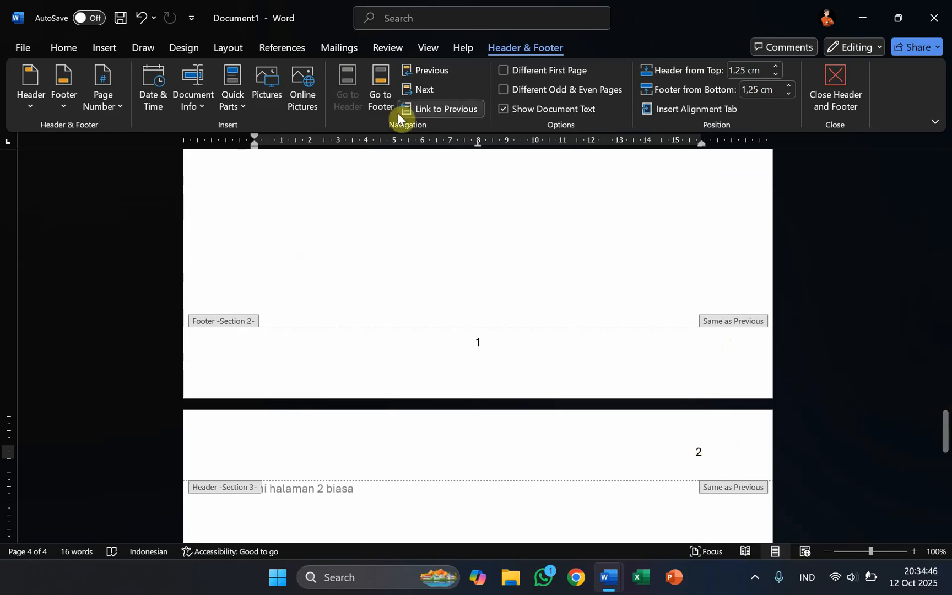
pyautogui.click(429, 108)
pyautogui.scroll(-3, 529, 325)
# Turn off Link to Previous for the Section 2 header.
pyautogui.scroll(8, 702, 319)
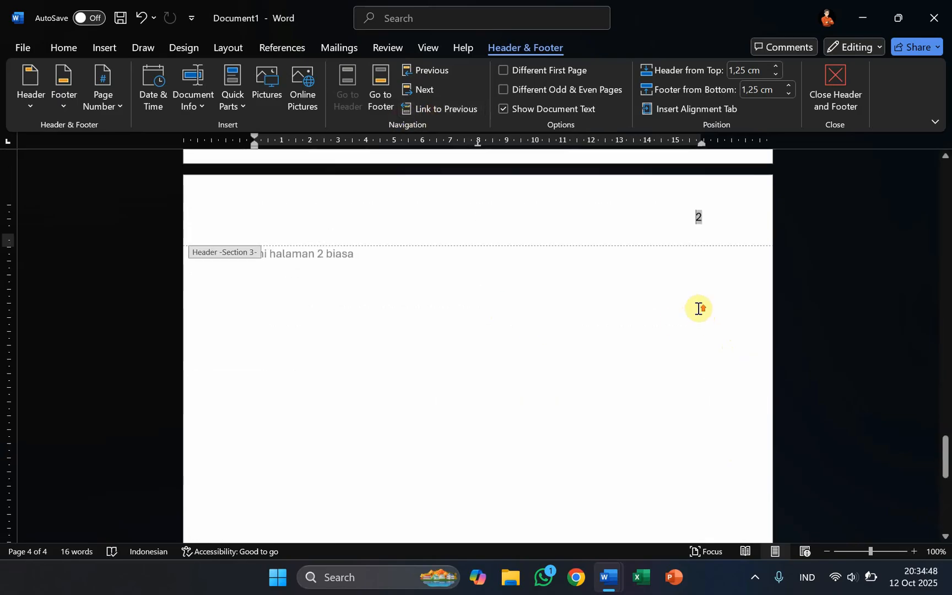
pyautogui.scroll(5, 702, 299)
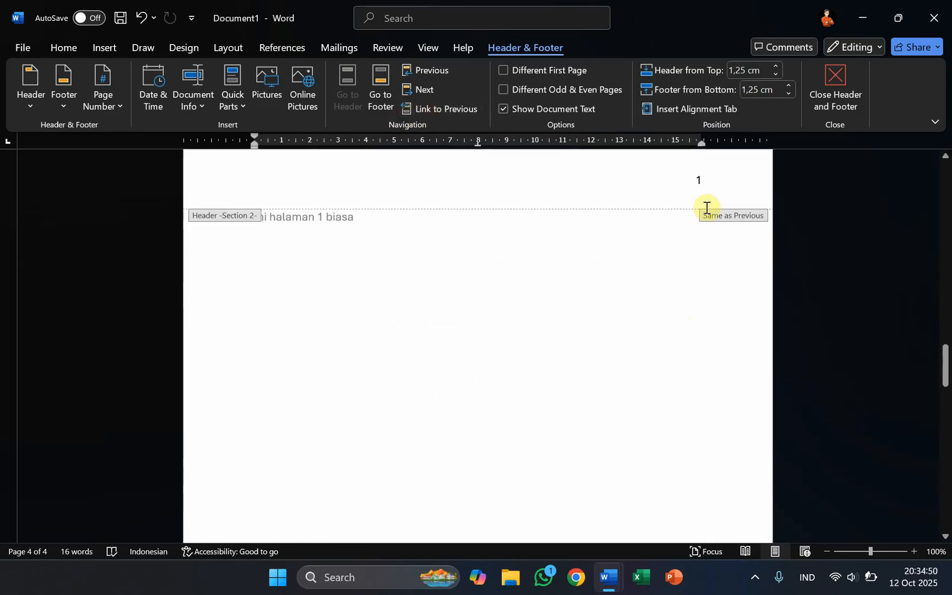
pyautogui.click(706, 217)
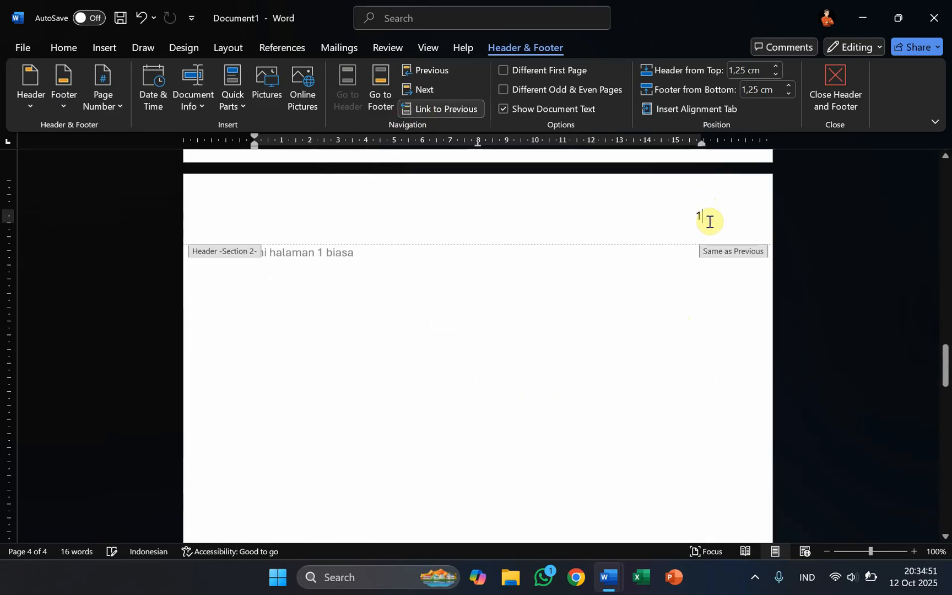
pyautogui.click(447, 110)
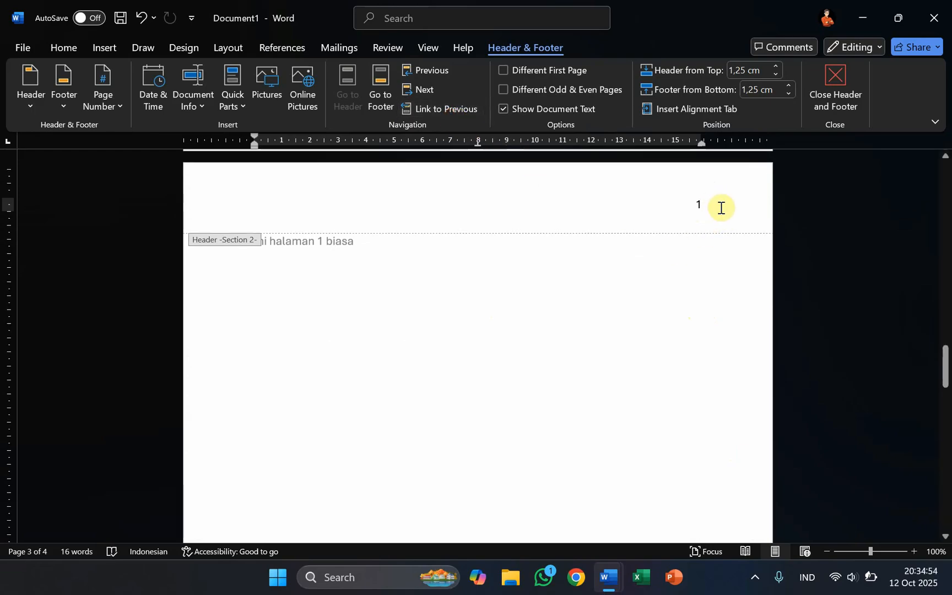
# Delete the page number from the Section 2 header and close header and footer editing.
pyautogui.scroll(-10, 718, 306)
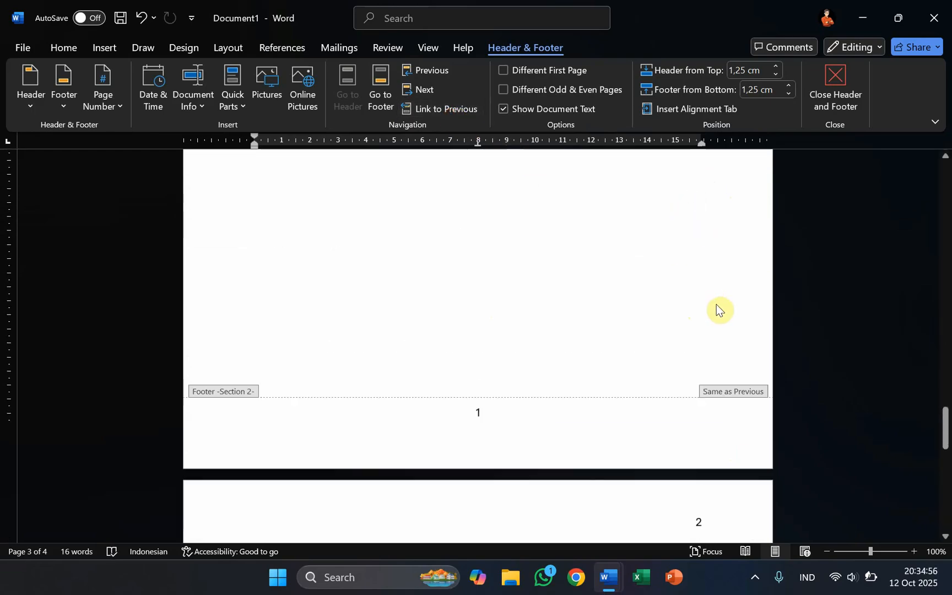
pyautogui.scroll(3, 717, 304)
pyautogui.scroll(-5, 739, 277)
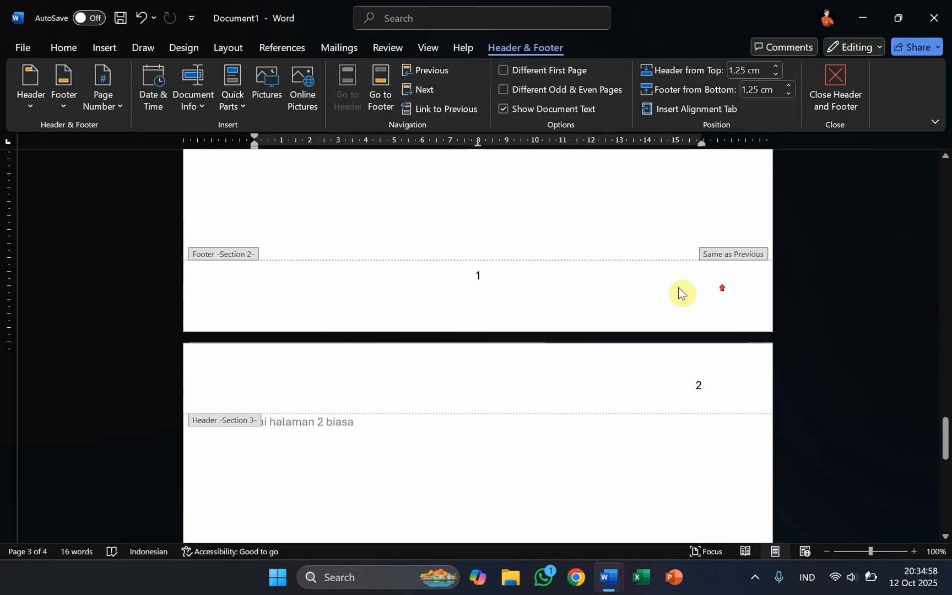
pyautogui.scroll(2, 678, 292)
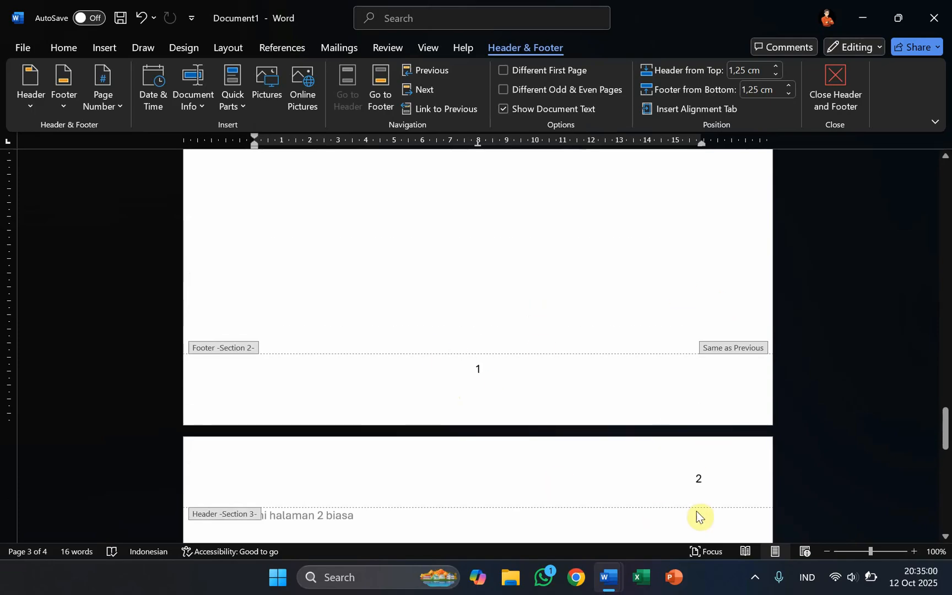
pyautogui.click(822, 94)
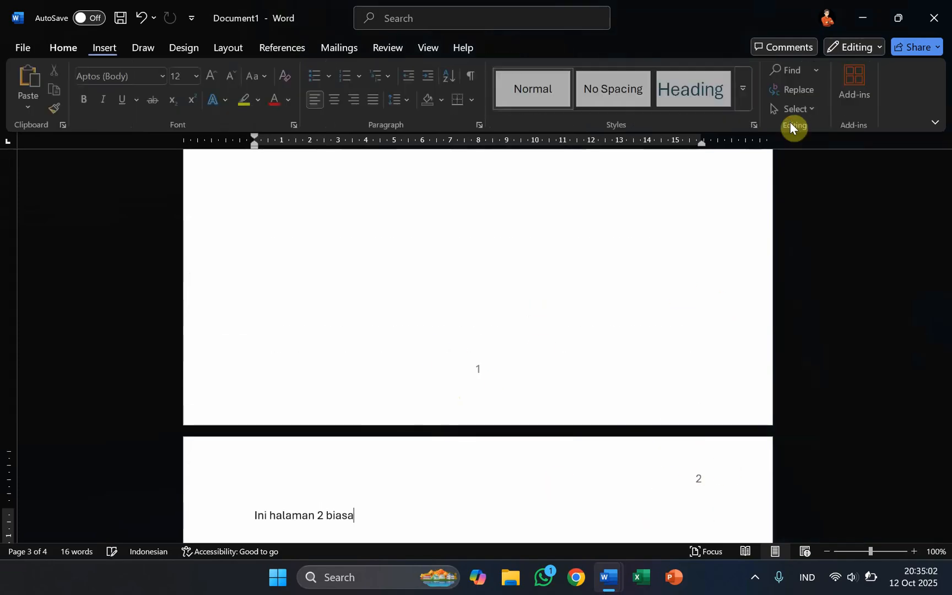
# Delete the Roman page number from the Section 1 header and close header and footer editing.
pyautogui.scroll(10, 668, 292)
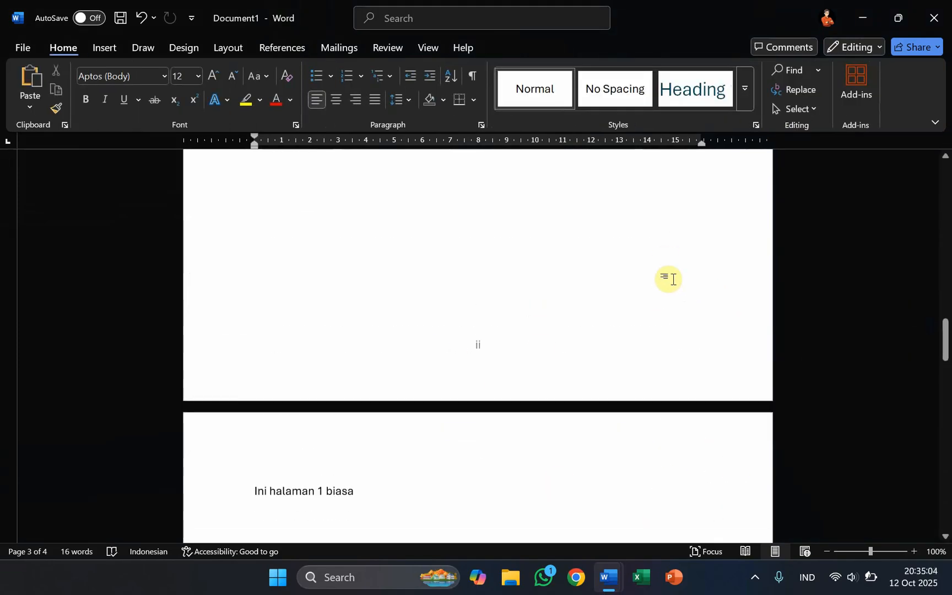
pyautogui.scroll(15, 667, 270)
pyautogui.scroll(-4, 482, 384)
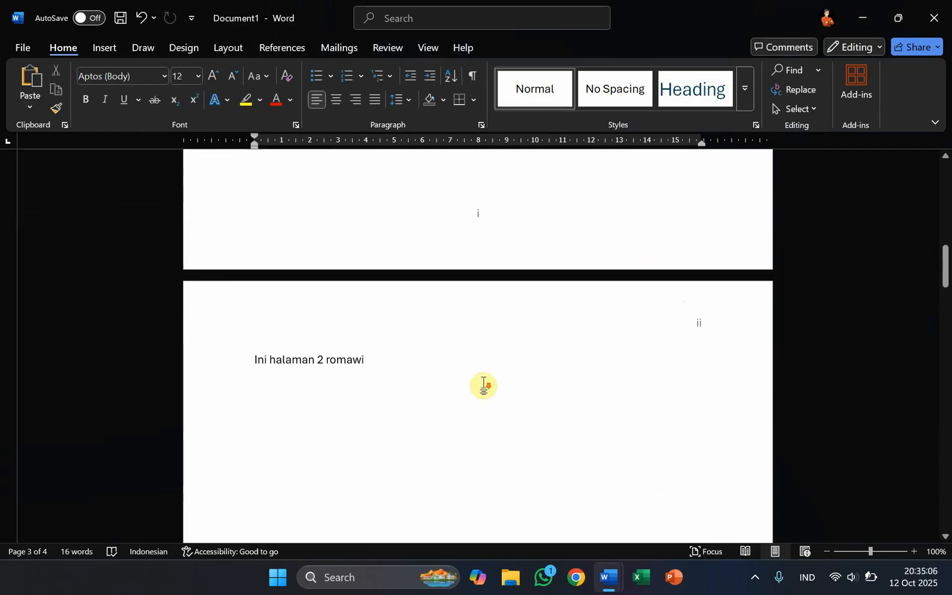
pyautogui.scroll(-1, 483, 386)
pyautogui.doubleClick(712, 287)
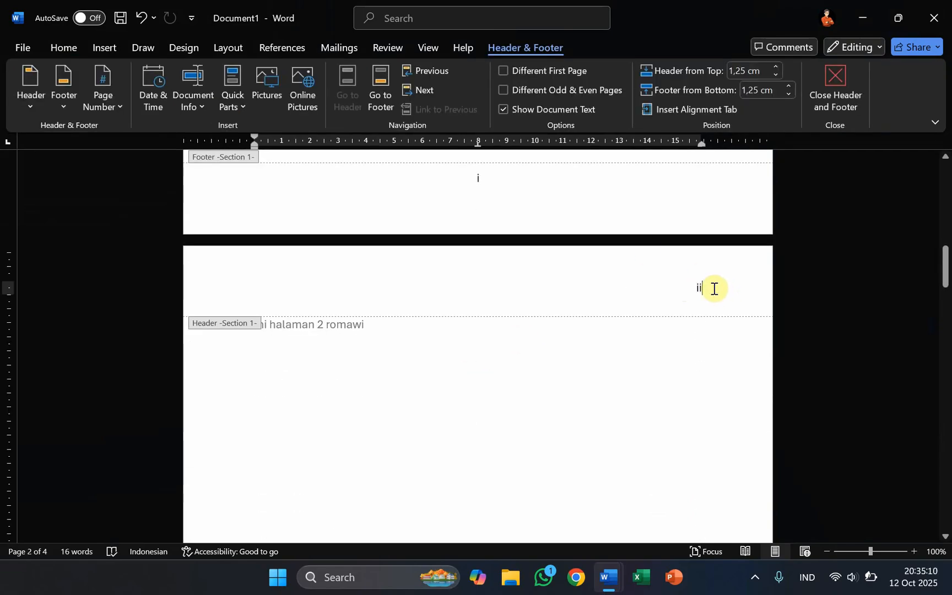
pyautogui.scroll(6, 705, 292)
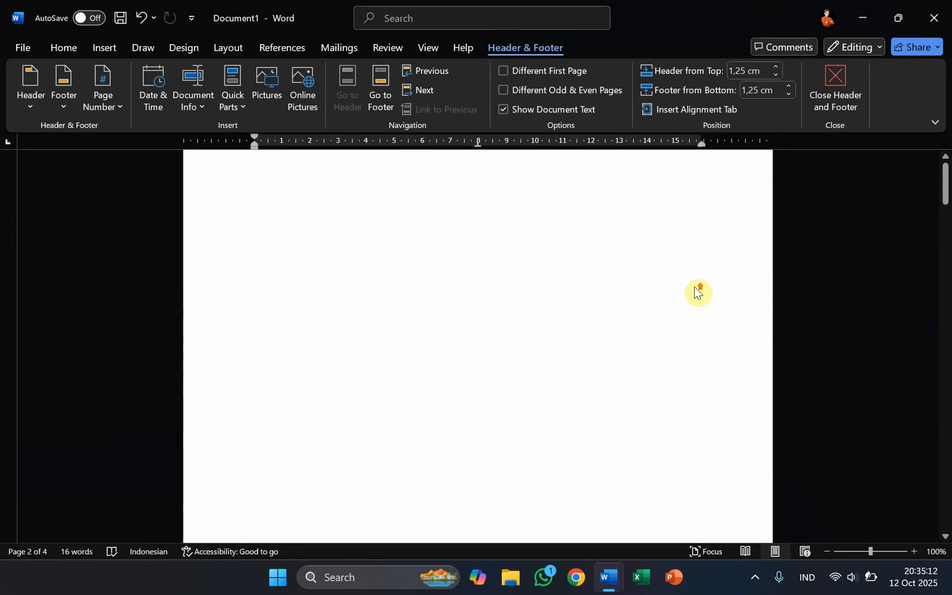
pyautogui.scroll(5, 697, 292)
pyautogui.click(820, 108)
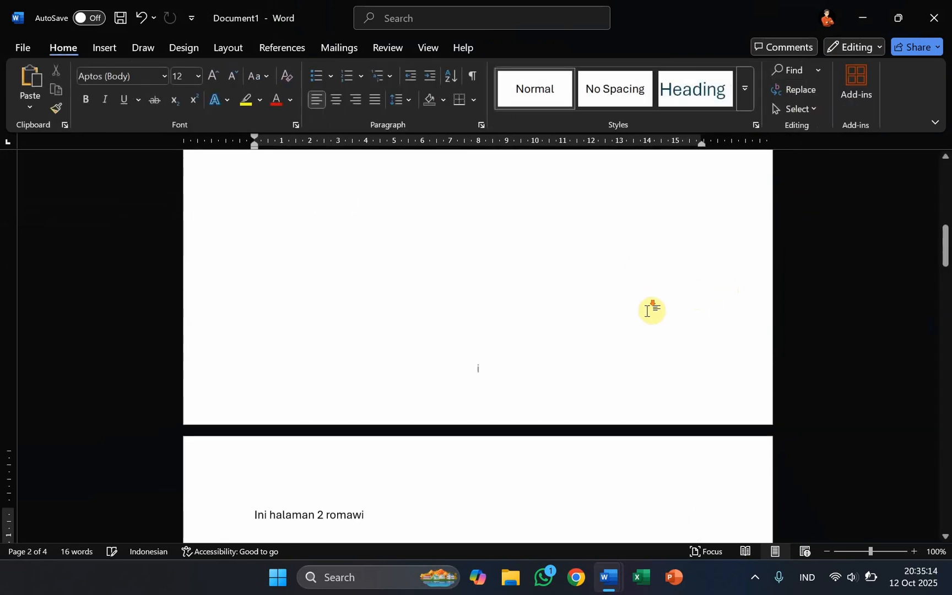
# Check the header and footer page numbers on the Roman and regular pages of all sections.
pyautogui.scroll(-10, 652, 310)
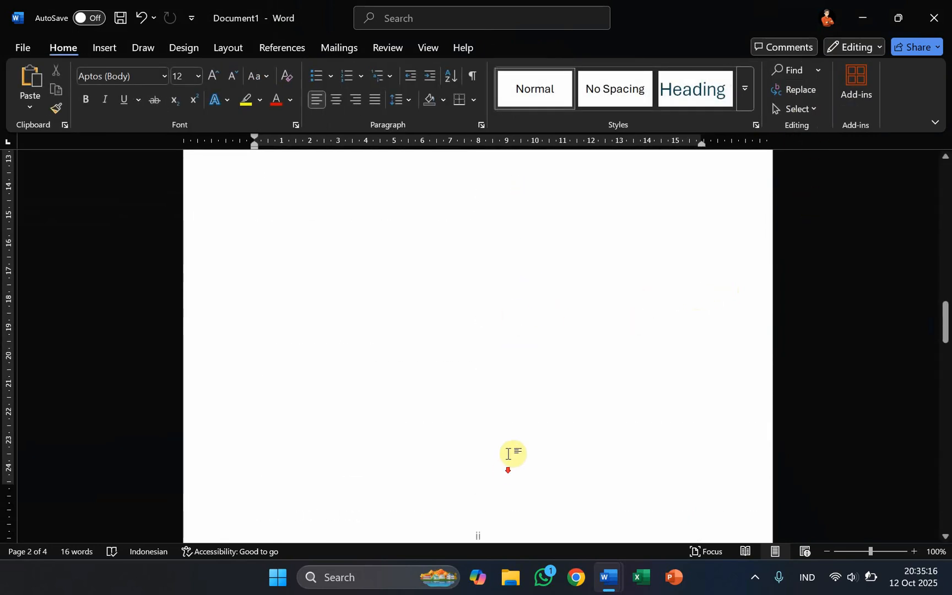
pyautogui.scroll(-10, 508, 453)
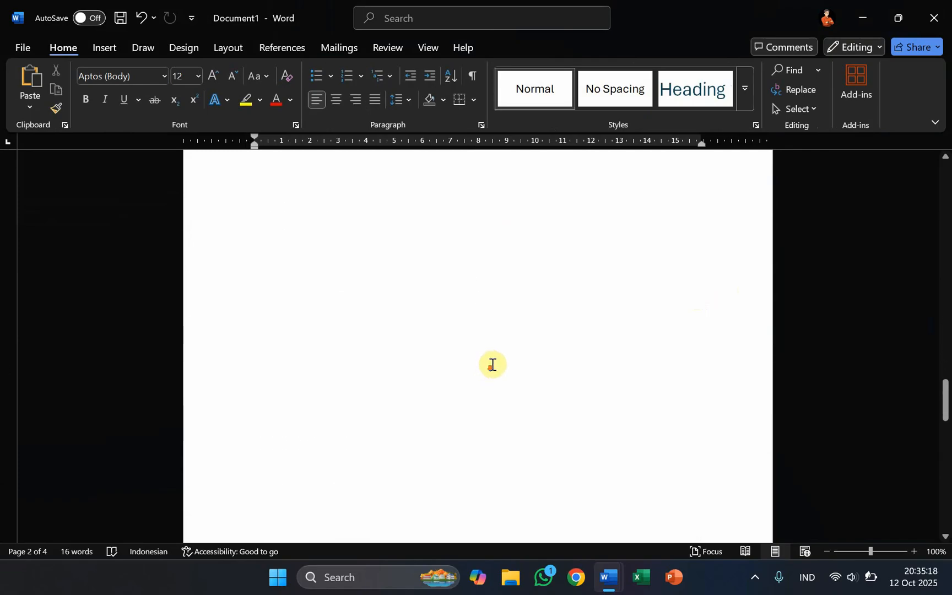
pyautogui.scroll(-5, 492, 364)
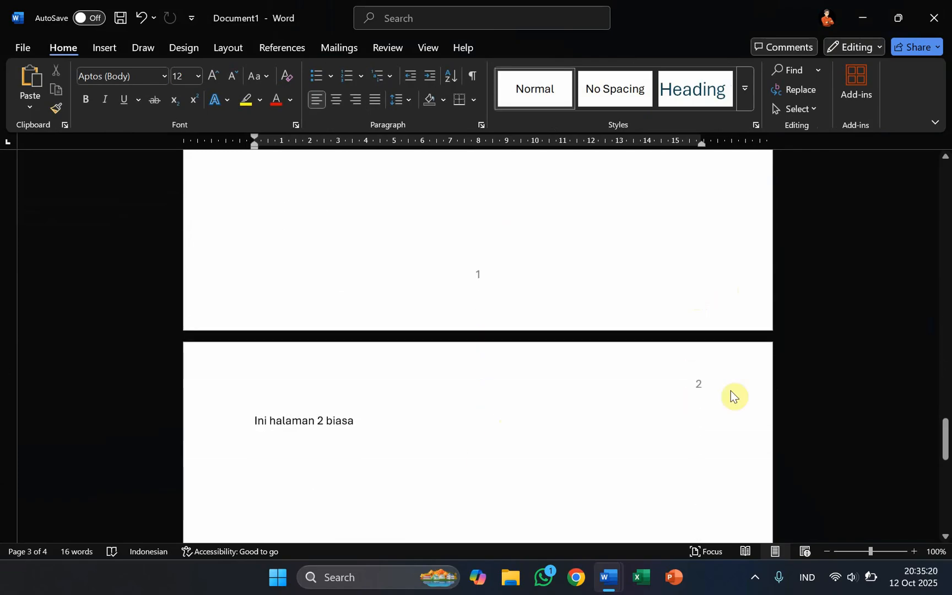
pyautogui.scroll(-5, 709, 389)
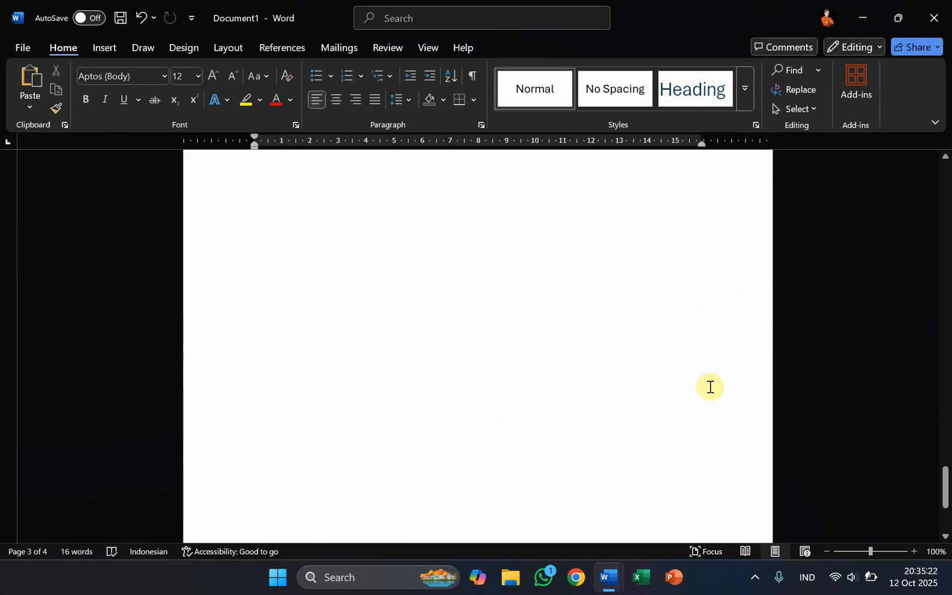
pyautogui.scroll(-1, 716, 383)
pyautogui.scroll(2, 719, 381)
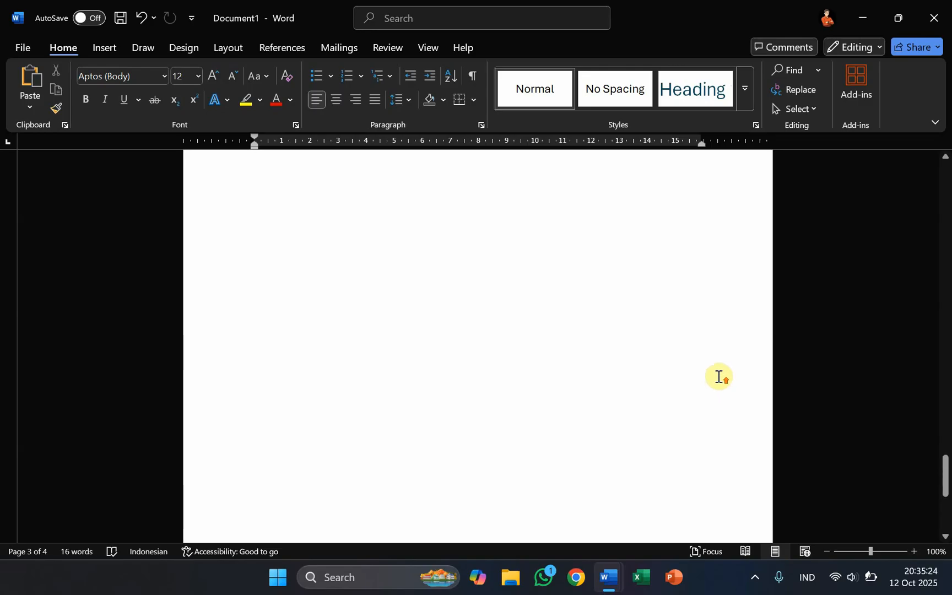
pyautogui.scroll(10, 718, 376)
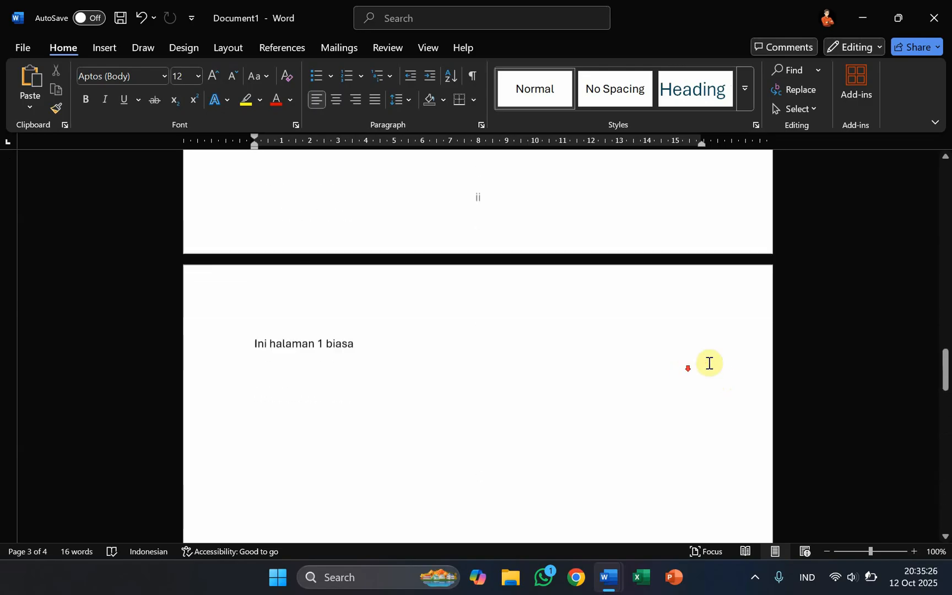
pyautogui.scroll(-15, 709, 363)
# Insert a page break after "Ini halaman 2 biasa" and check the new page's header and footer.
pyautogui.click(443, 243)
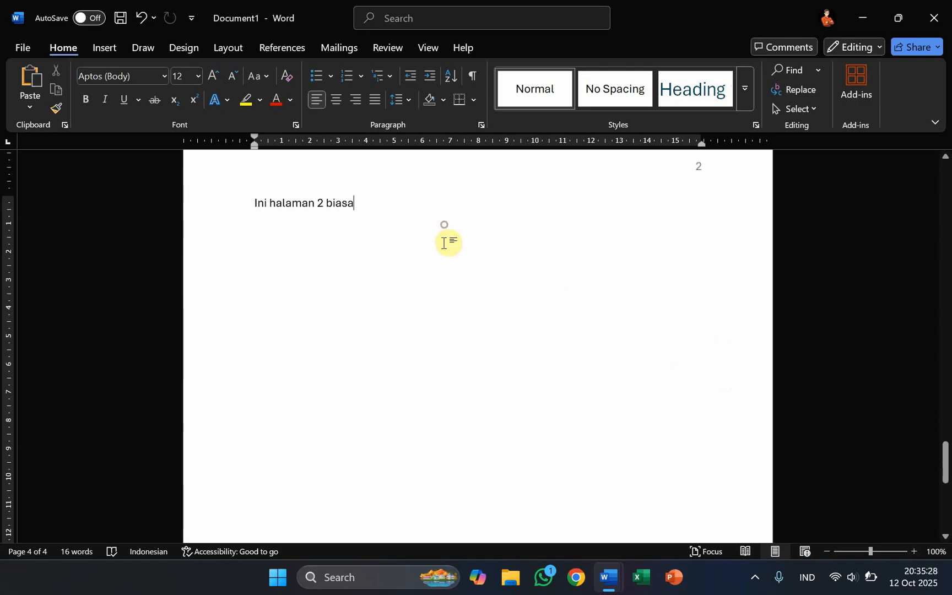
pyautogui.hotkey('ctrl', 'z')
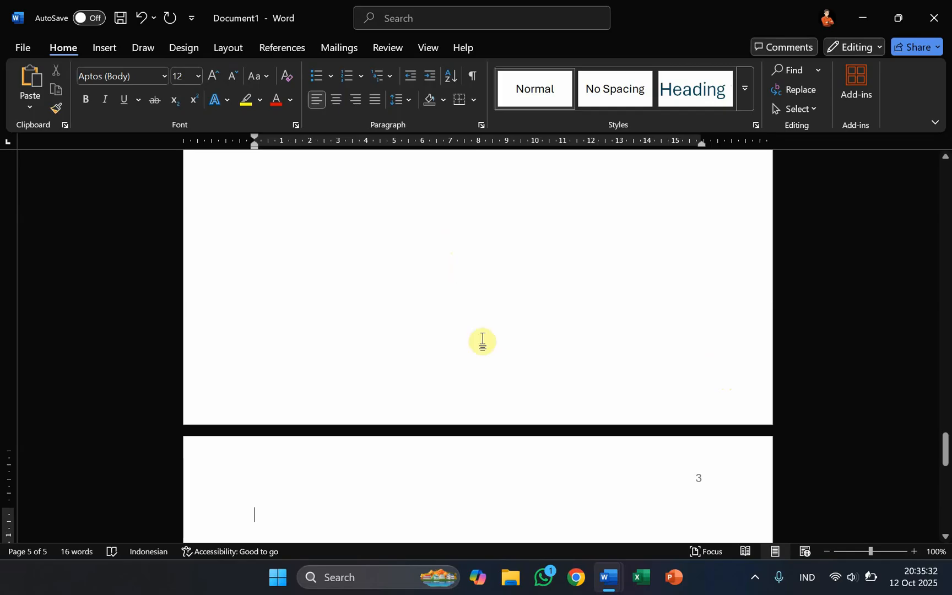
pyautogui.scroll(-5, 553, 404)
pyautogui.scroll(3, 553, 404)
pyautogui.scroll(1, 553, 403)
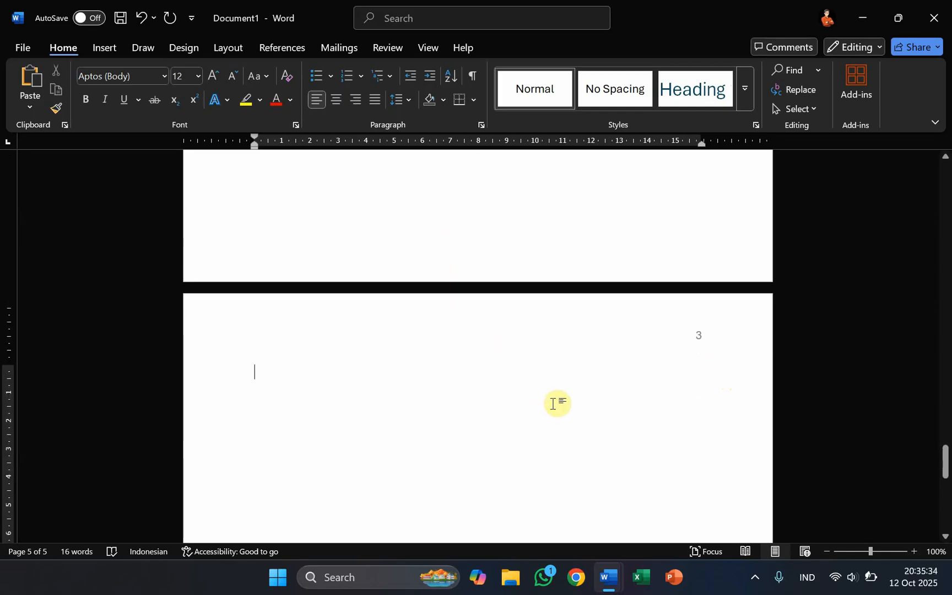
pyautogui.scroll(-4, 556, 405)
pyautogui.scroll(4, 563, 406)
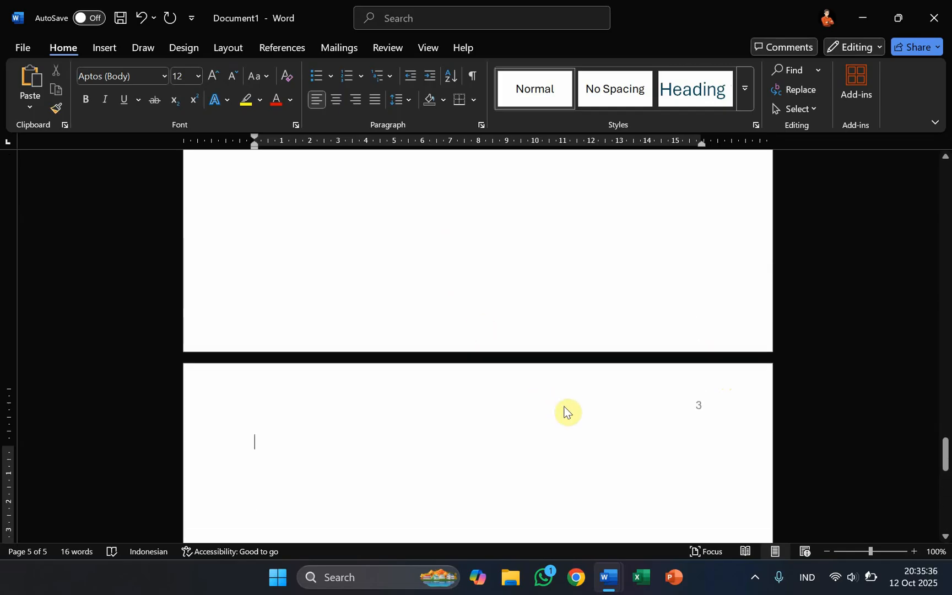
pyautogui.scroll(-2, 563, 408)
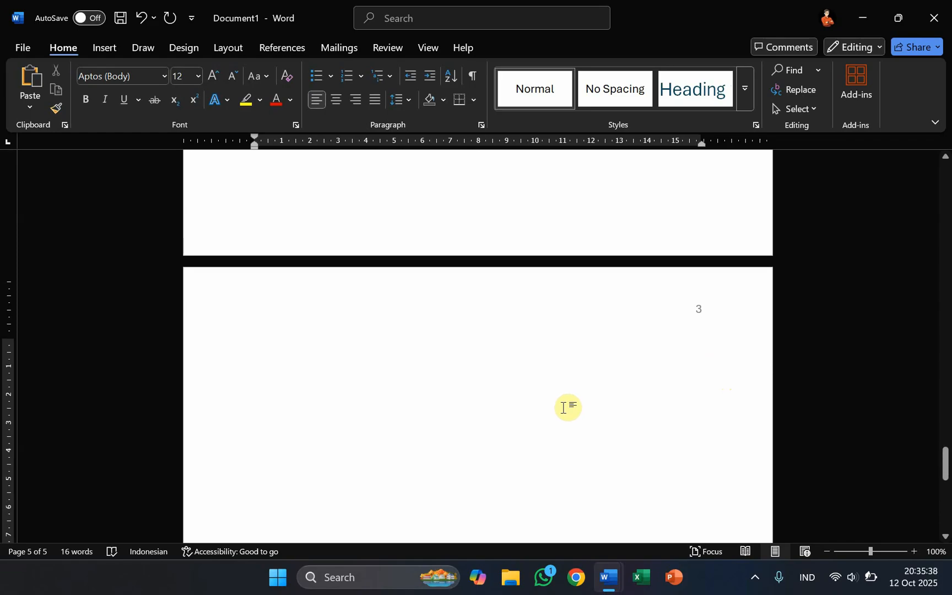
# Enter "Ini halaman 3 biasa" on the new last page and check the page numbers on the preceding pages.
pyautogui.click(562, 407)
pyautogui.write('Ini halaman 3 biasa')
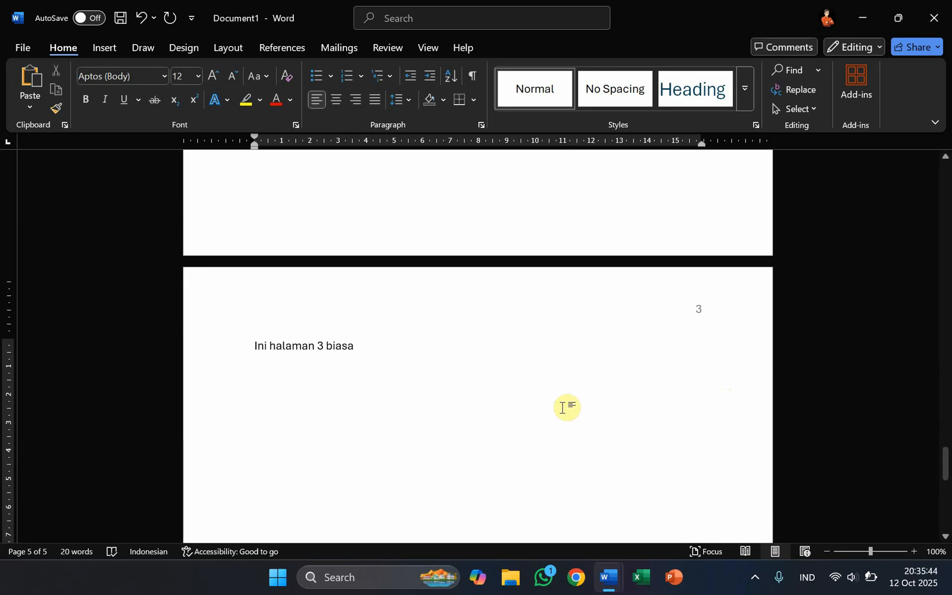
pyautogui.scroll(20, 565, 406)
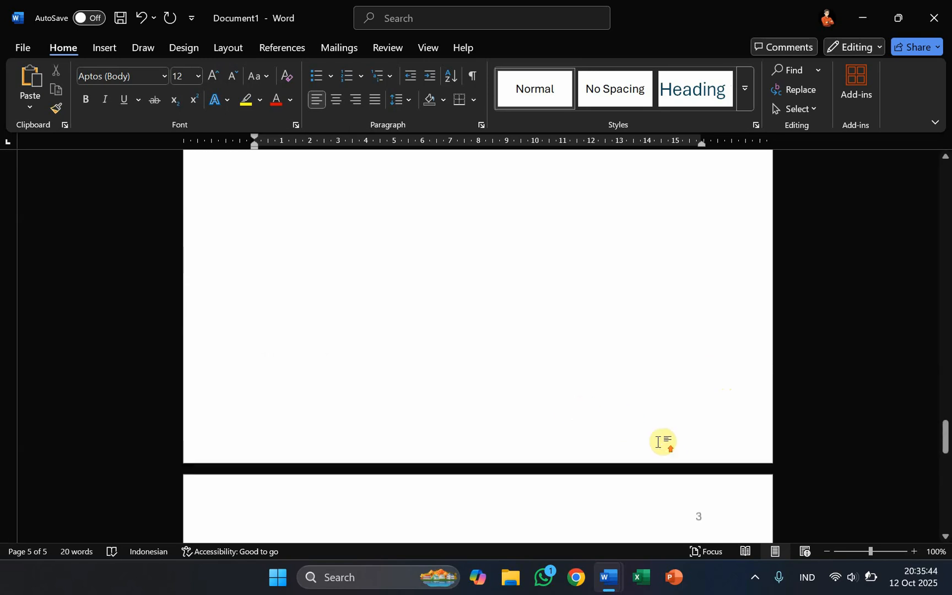
pyautogui.scroll(3, 633, 431)
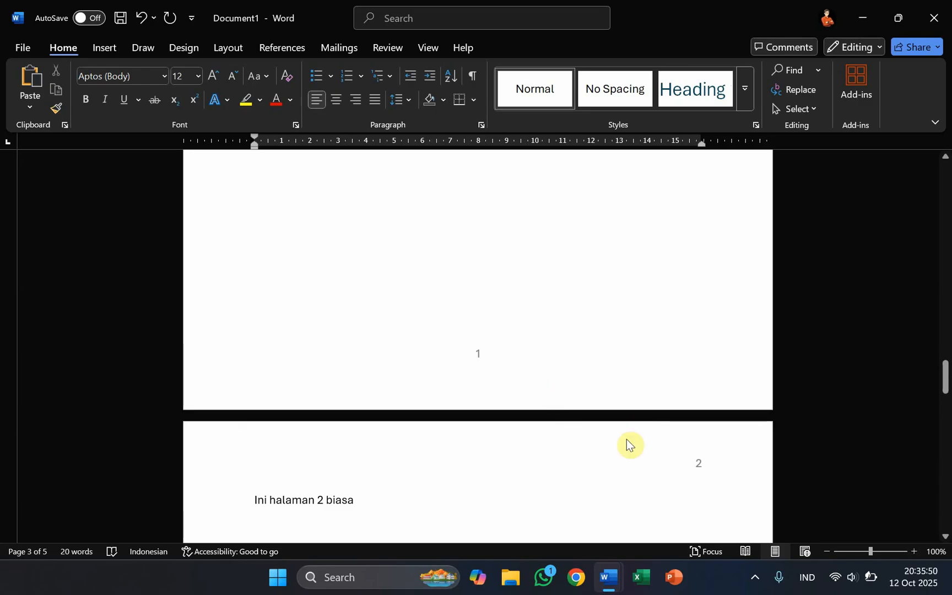
pyautogui.scroll(20, 548, 405)
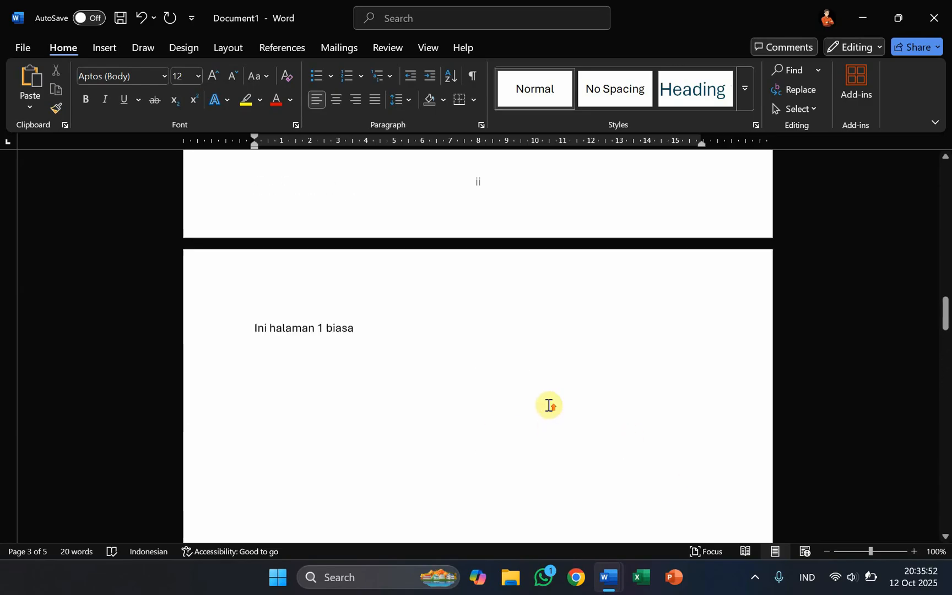
# Review the footer and header page number placement across the three regular-numbered pages, through "Ini halaman 3 biasa".
pyautogui.scroll(-20, 551, 405)
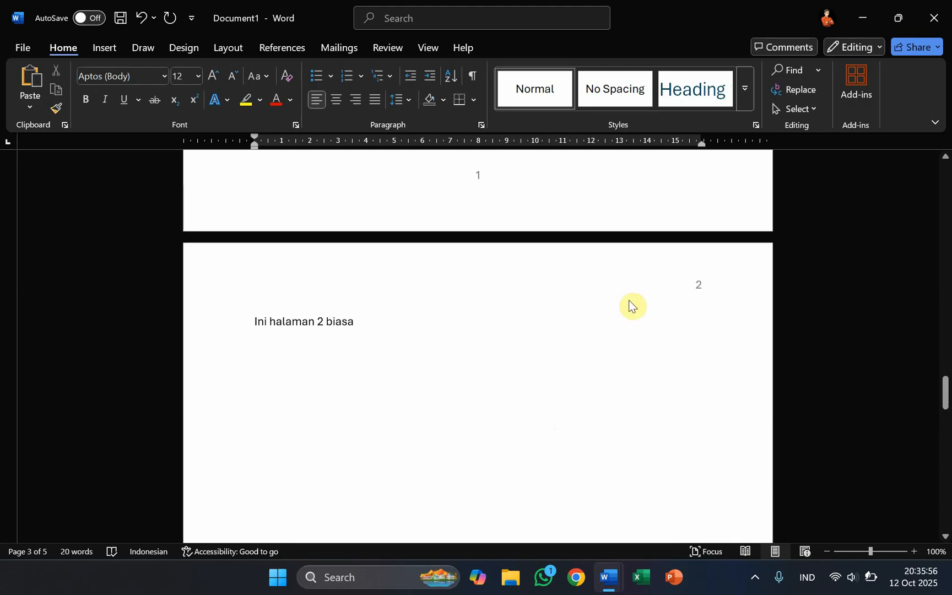
pyautogui.scroll(-3, 656, 322)
pyautogui.scroll(-8, 644, 326)
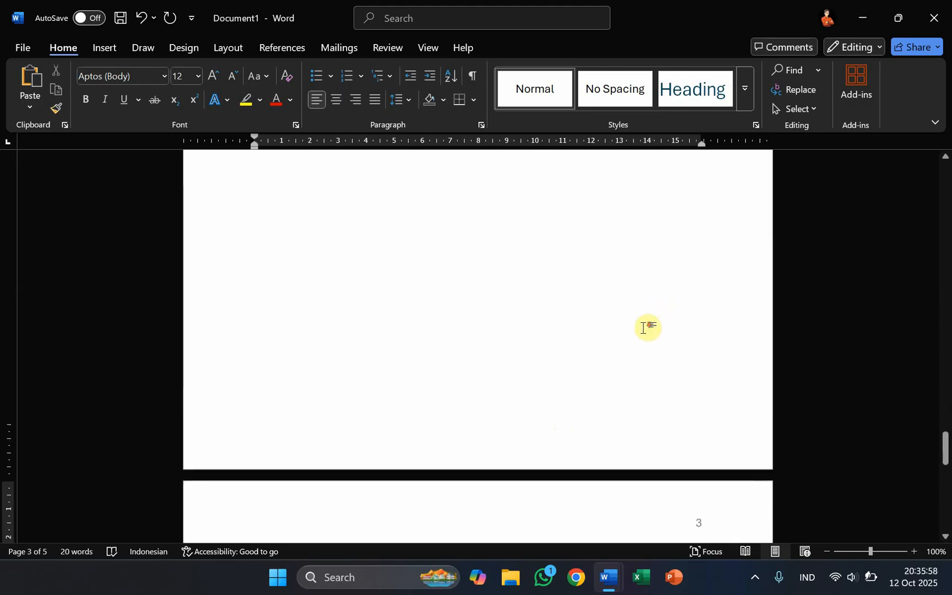
pyautogui.scroll(1, 646, 331)
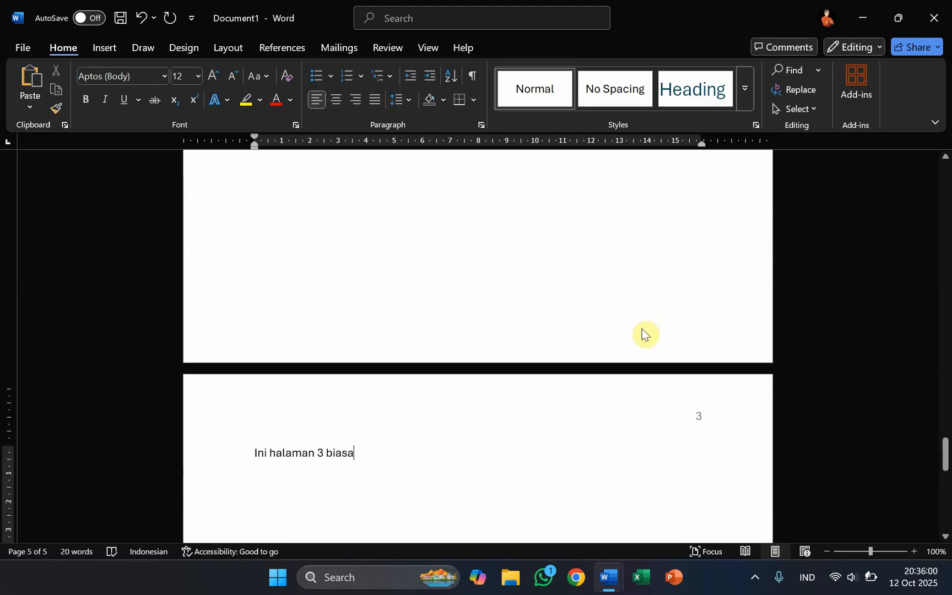
pyautogui.scroll(7, 643, 333)
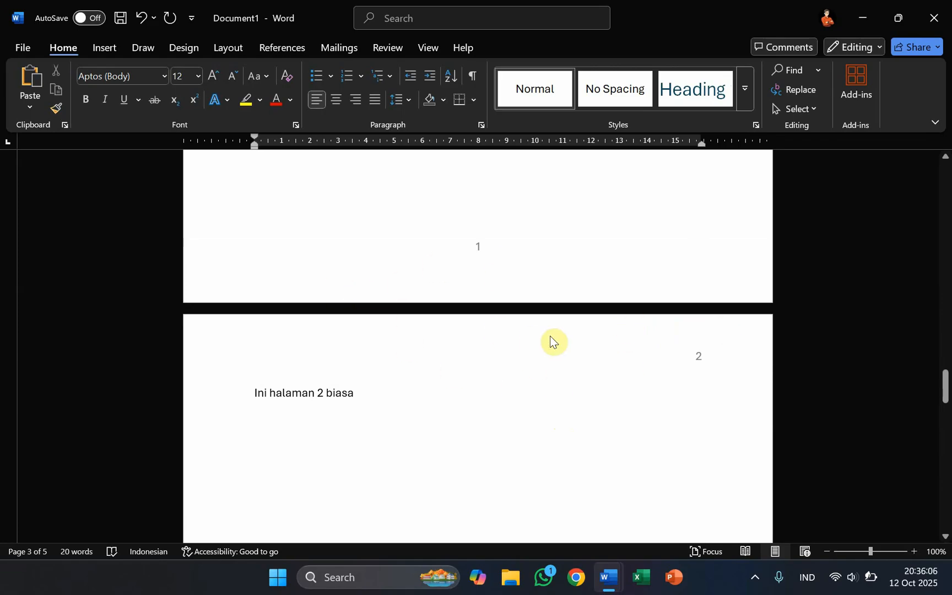
pyautogui.scroll(-7, 606, 419)
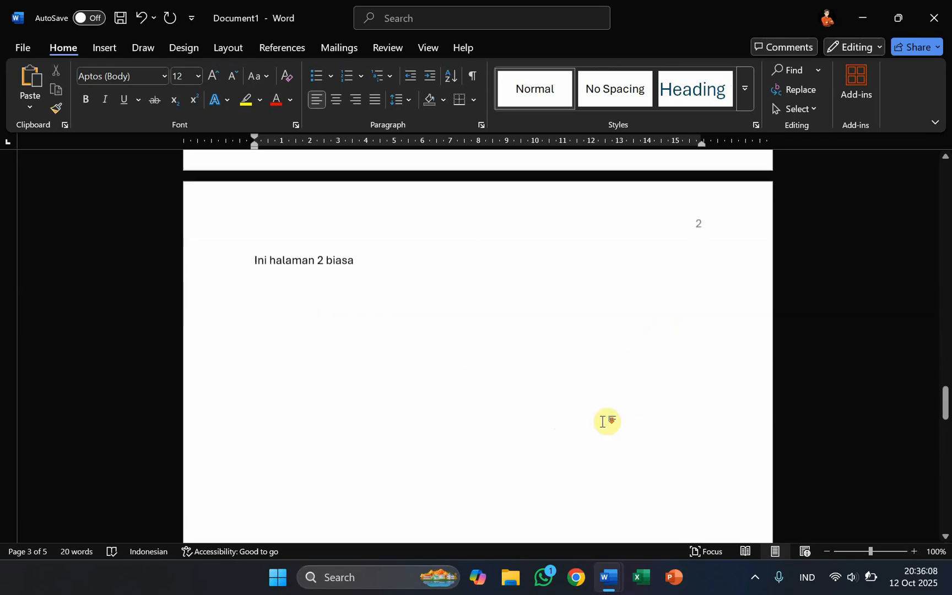
pyautogui.scroll(-6, 611, 411)
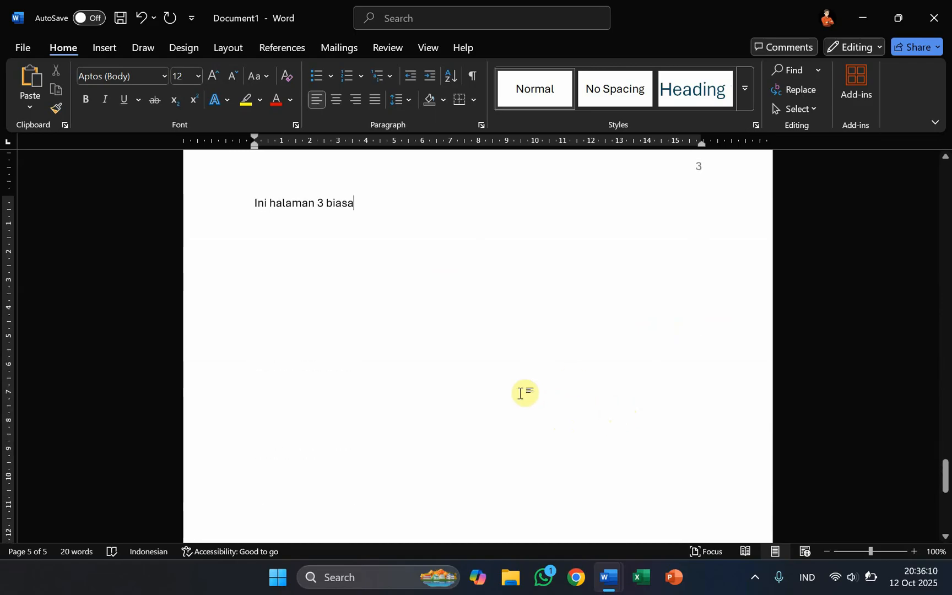
pyautogui.scroll(5, 511, 405)
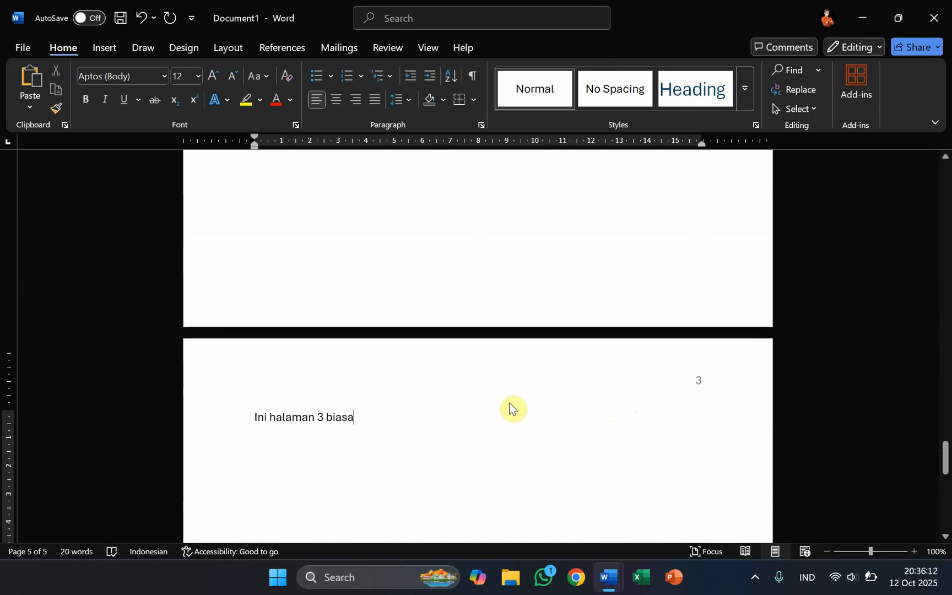
pyautogui.scroll(-4, 540, 399)
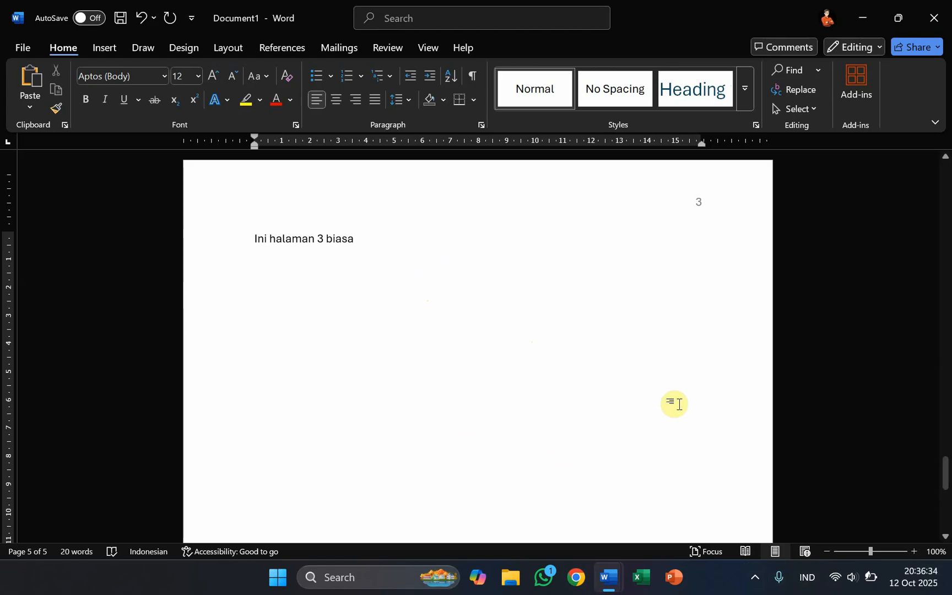
pyautogui.click(757, 579)
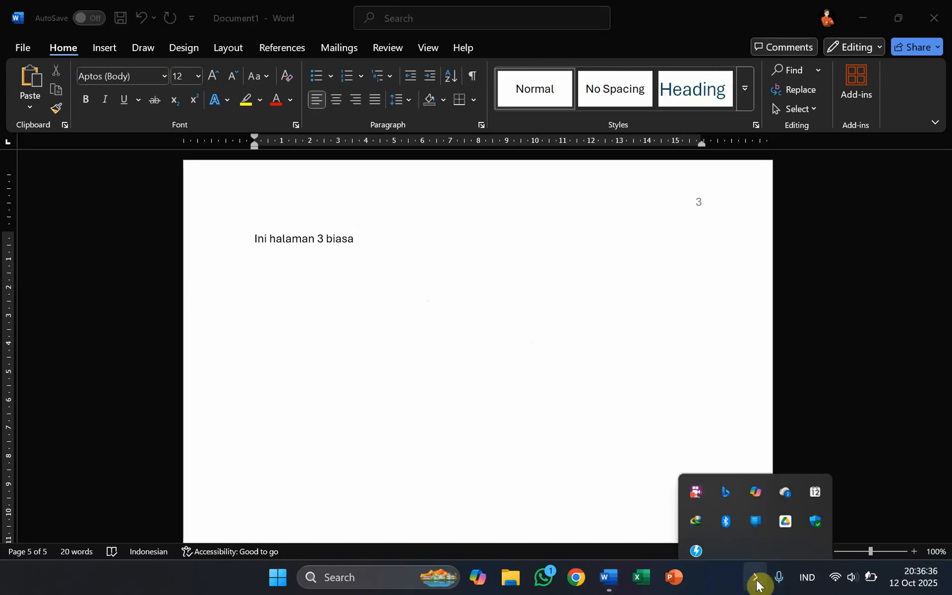